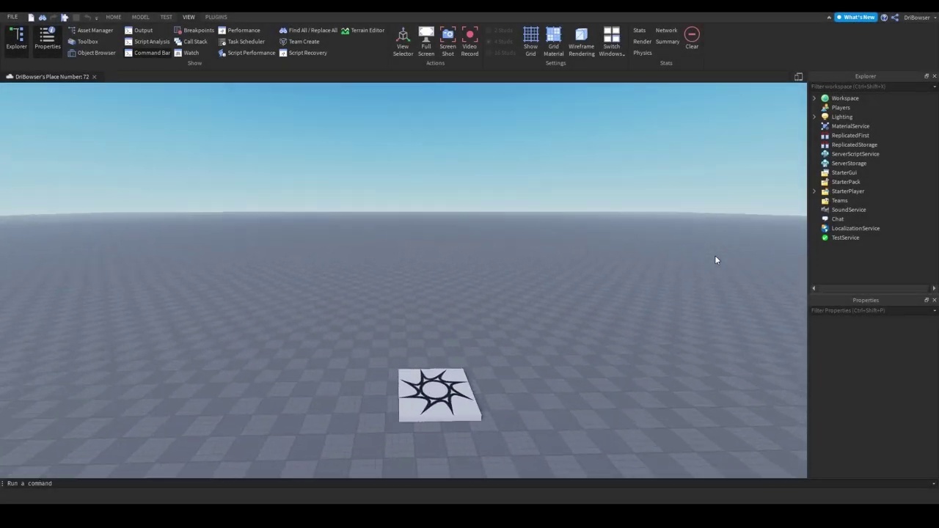
right_drag(716, 256, 715, 256)
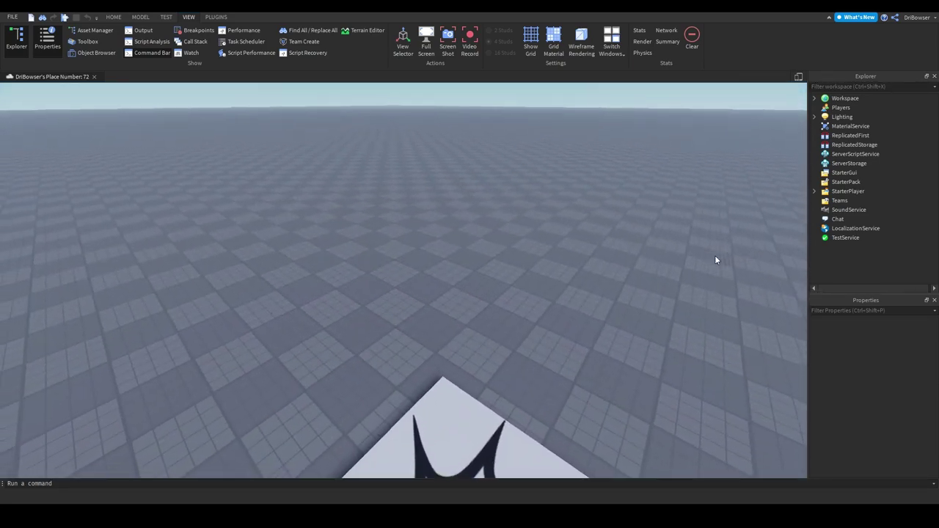
right_drag(714, 255, 718, 256)
key(s)
right_drag(262, 180, 261, 180)
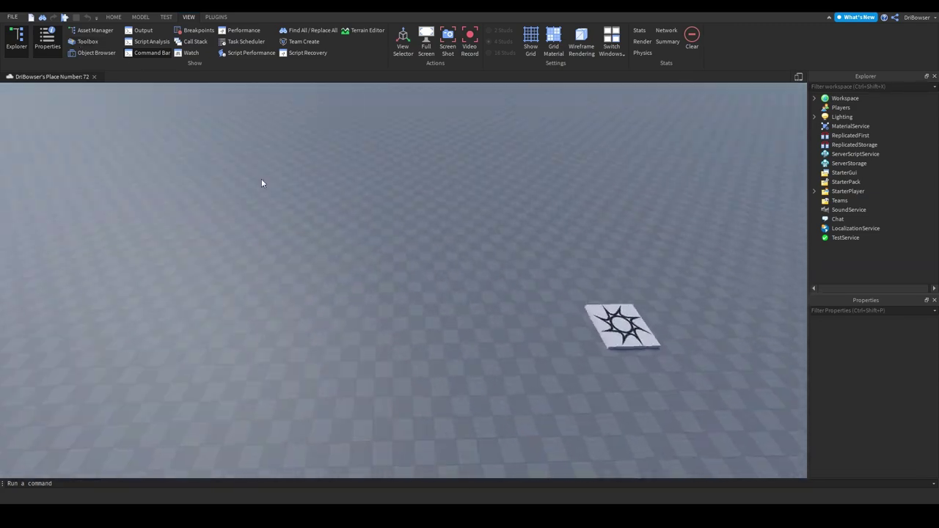
Insert a block part and scale it into a large flat platform
click(113, 18)
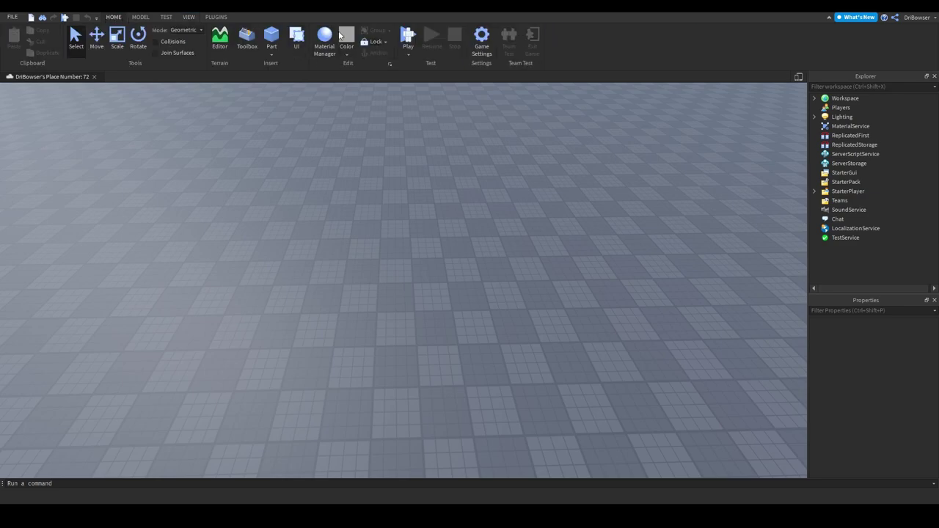
click(272, 41)
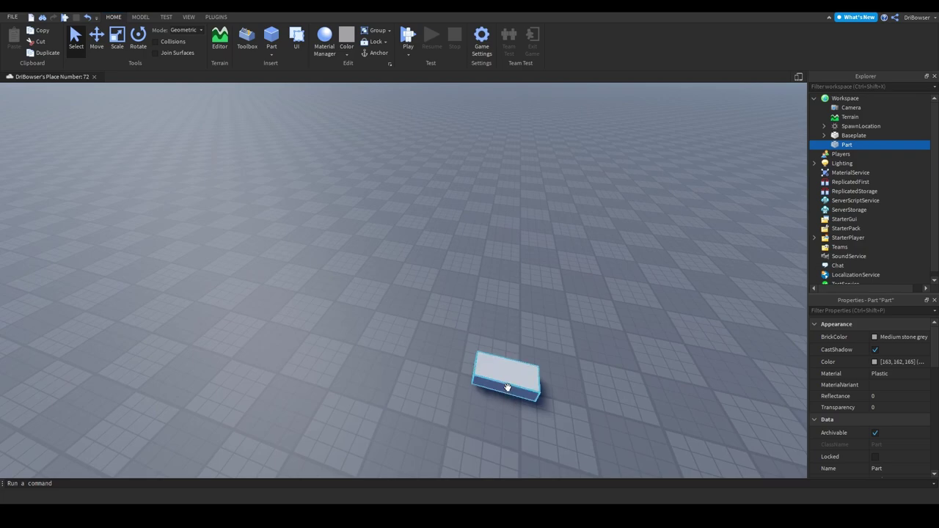
right_drag(282, 252, 44, 28)
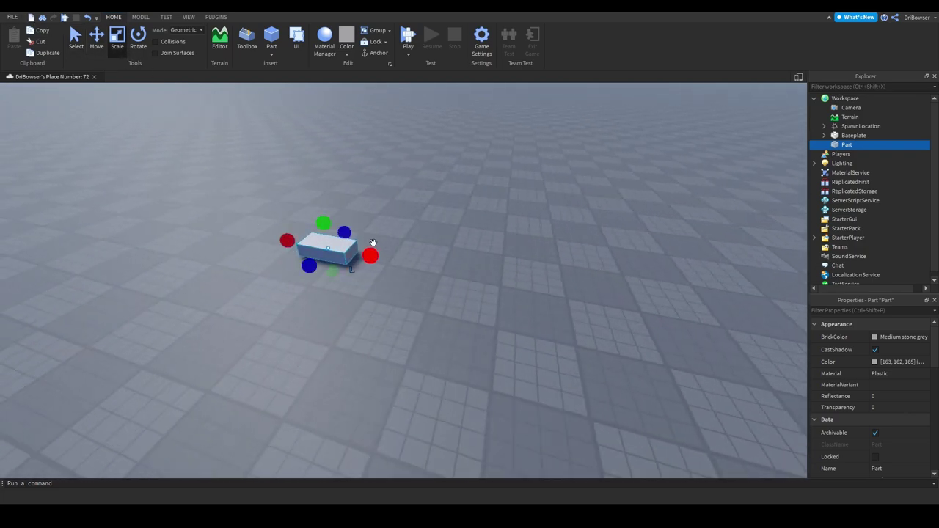
drag(488, 164, 623, 235)
key(s)
Raise the platform well above the baseplate and anchor it
click(97, 45)
drag(433, 244, 436, 193)
right_drag(436, 193, 438, 197)
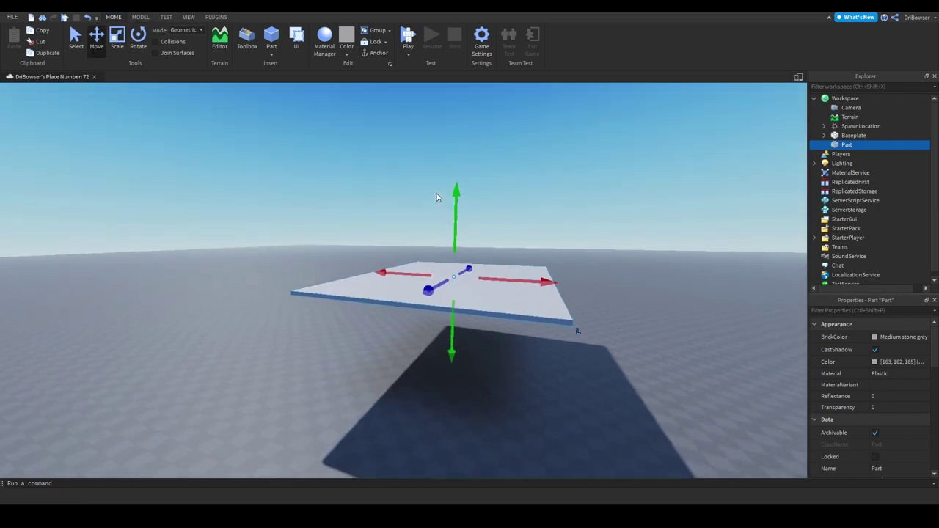
scroll(889, 403, down, 8)
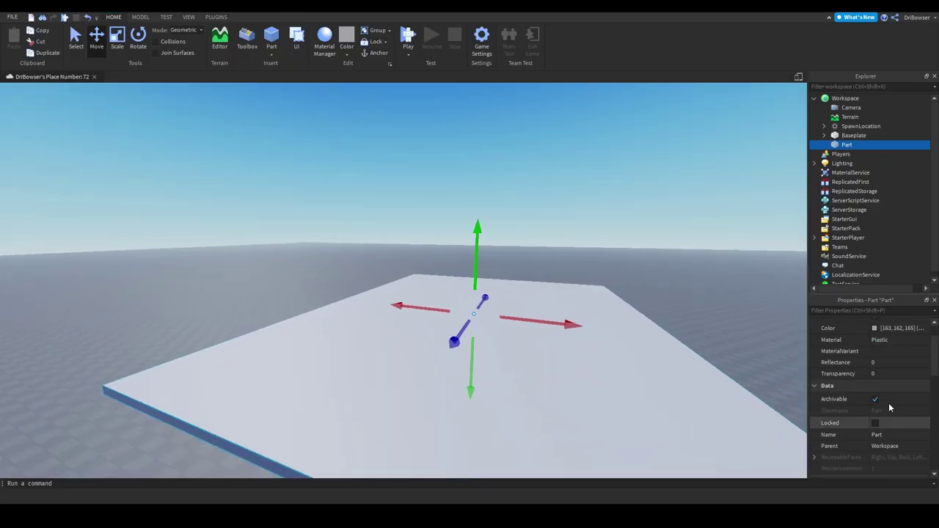
click(875, 413)
Color the platform Bright yellow and set its material to Sand
scroll(895, 405, up, 8)
click(897, 338)
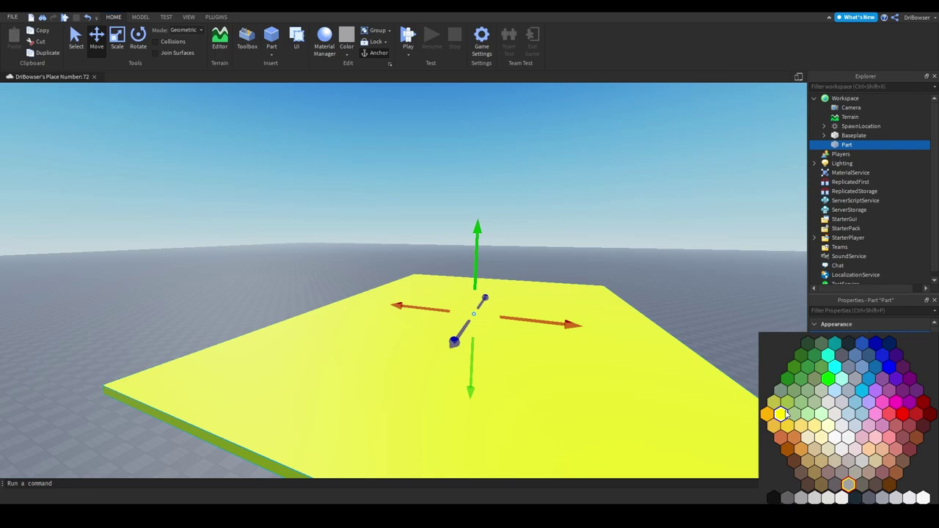
click(774, 426)
scroll(694, 379, up, 3)
click(901, 373)
click(905, 405)
Search the model library for "cactus" and place four cacti across the sand platform
right_drag(553, 315, 224, 220)
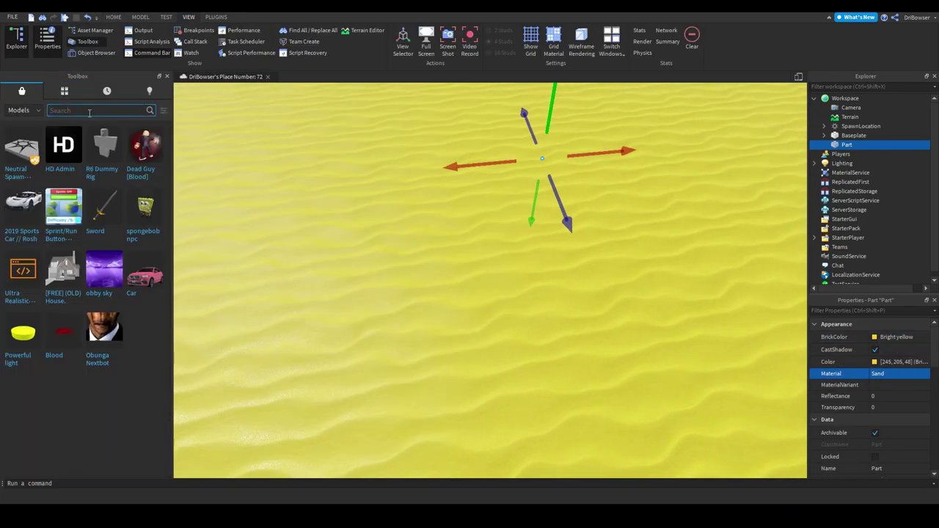
key(Return)
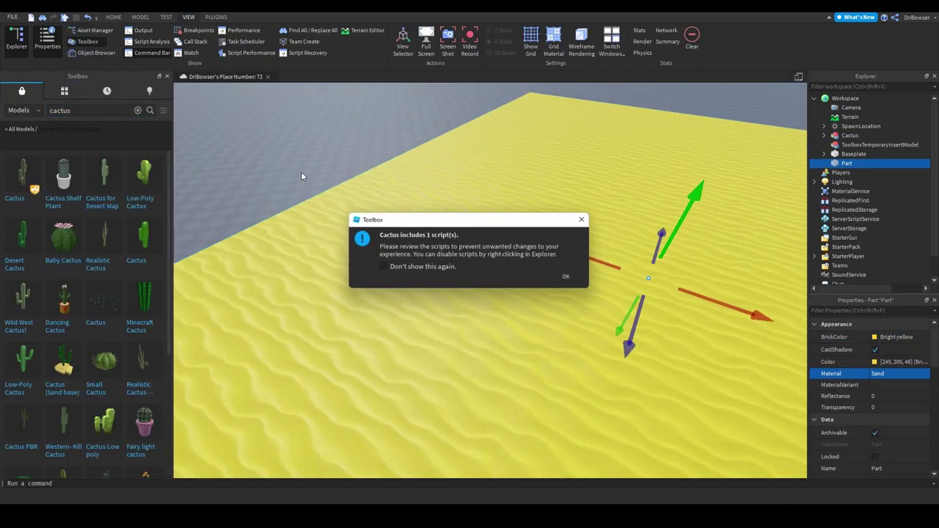
click(562, 274)
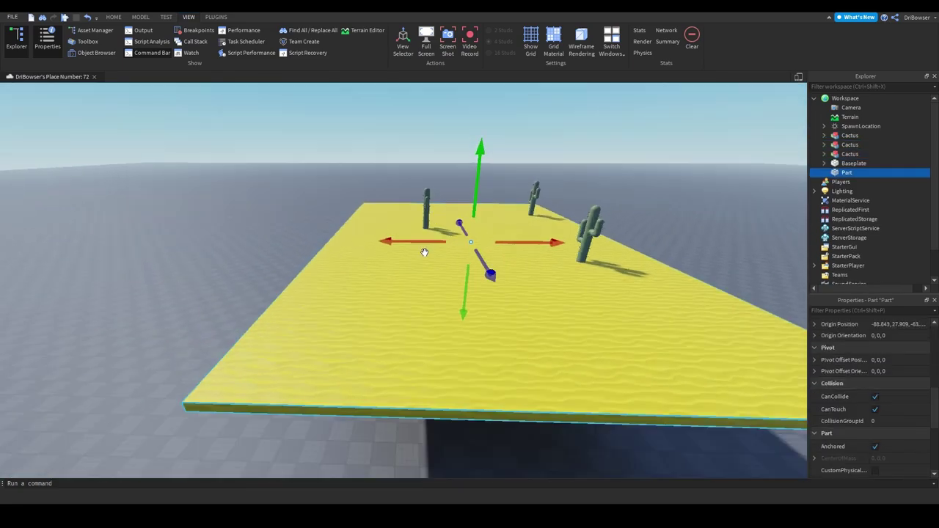
click(524, 235)
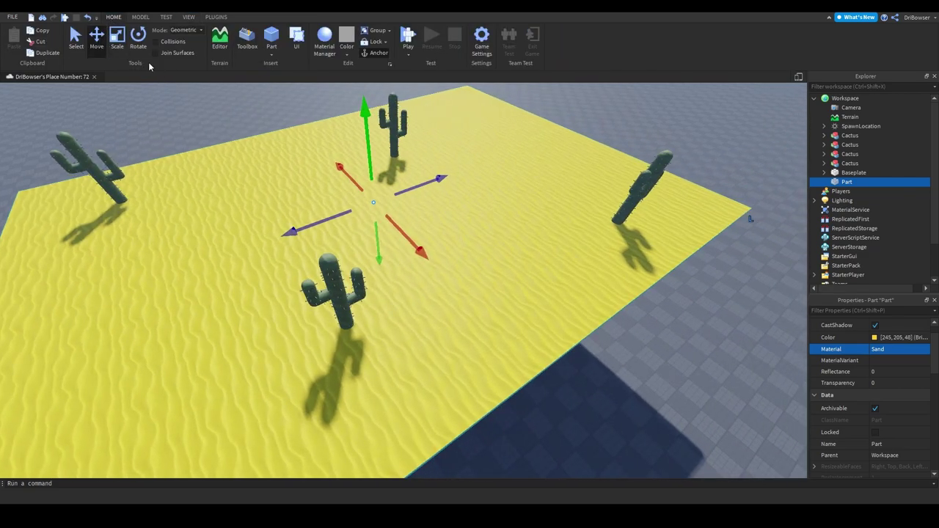
Duplicate the sand part, shrink the copy to 0.001, 1, 0.001 and rename it TPplace
key(ctrl+d)
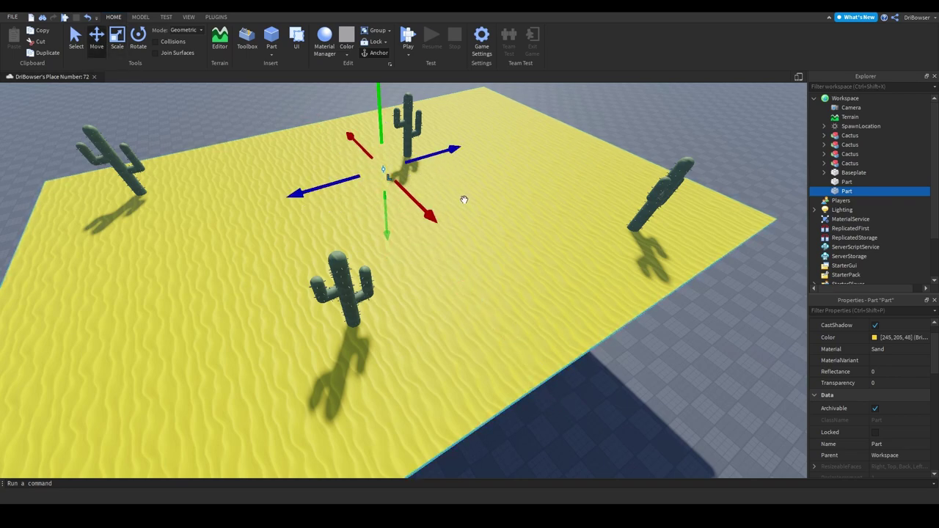
key(f)
right_click(852, 191)
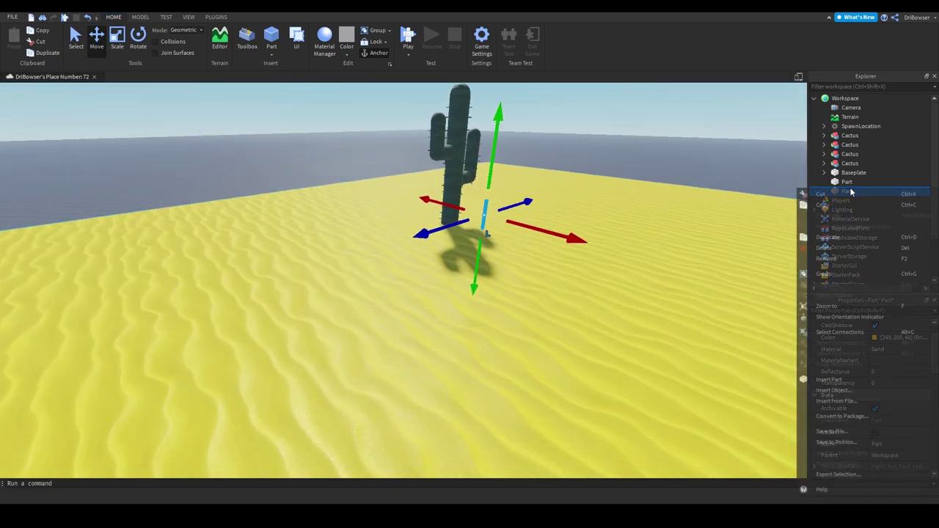
click(837, 257)
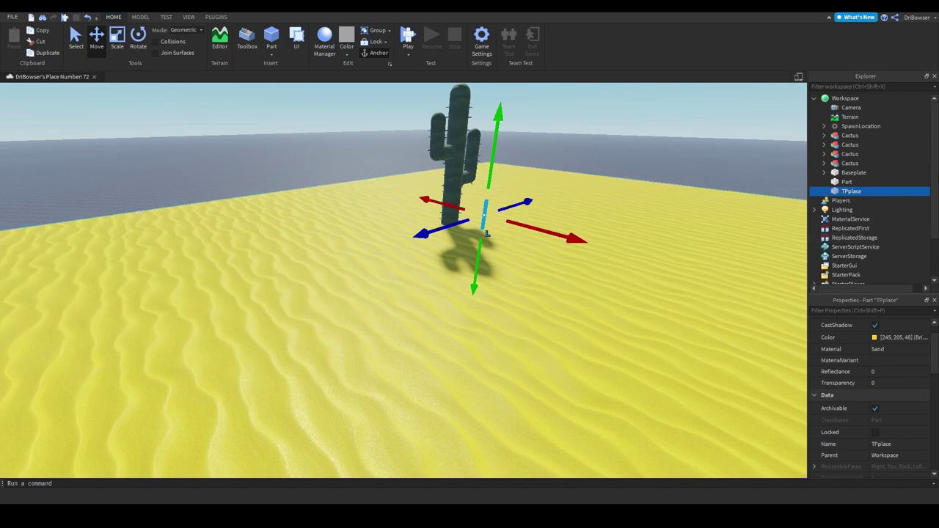
Examine the TPplace part's data, collision and anchoring properties
scroll(906, 393, down, 2)
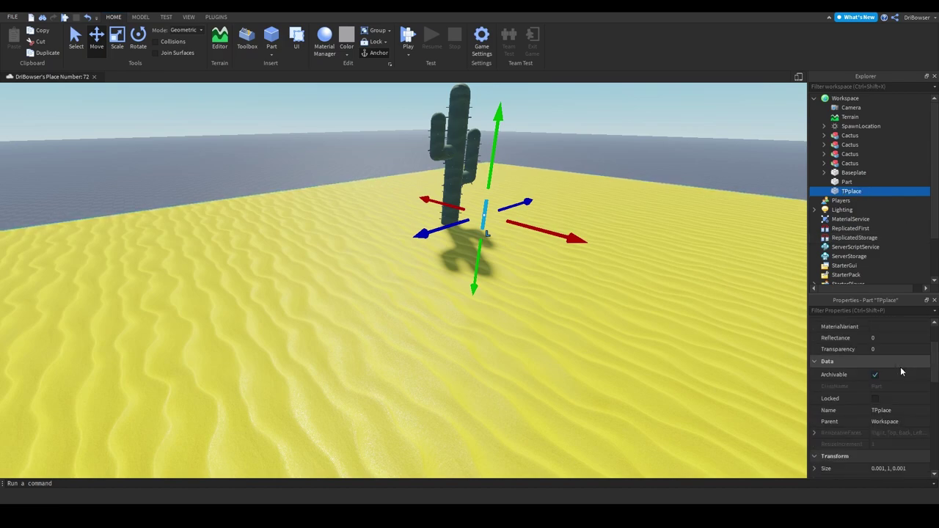
scroll(910, 375, down, 5)
scroll(885, 405, down, 3)
right_drag(453, 267, 454, 265)
scroll(596, 247, down, 4)
scroll(594, 249, up, 5)
right_drag(598, 247, 593, 246)
scroll(593, 248, up, 3)
scroll(592, 248, down, 4)
scroll(593, 248, up, 1)
scroll(592, 246, down, 4)
Group the four cacti, the sand platform and the TPplace part into a model named Desert
key(w)
key(s)
right_drag(587, 198, 586, 198)
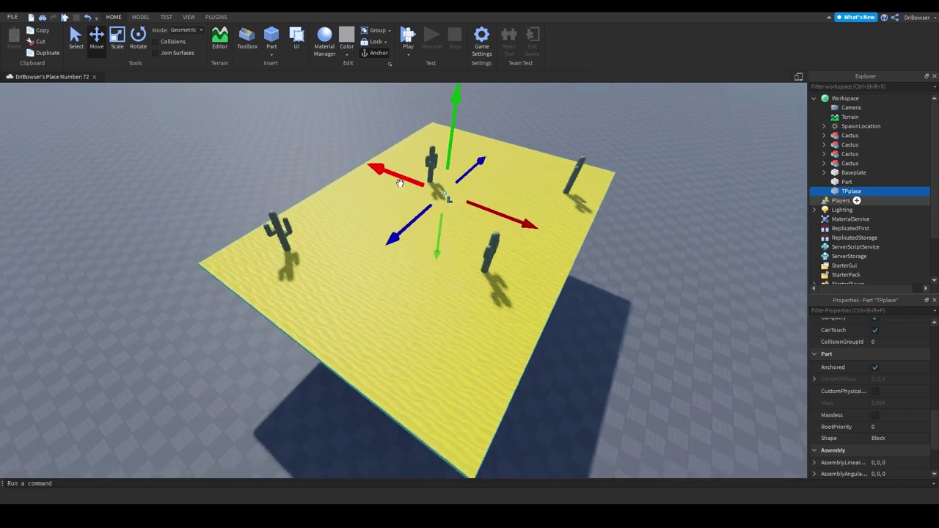
drag(233, 156, 637, 380)
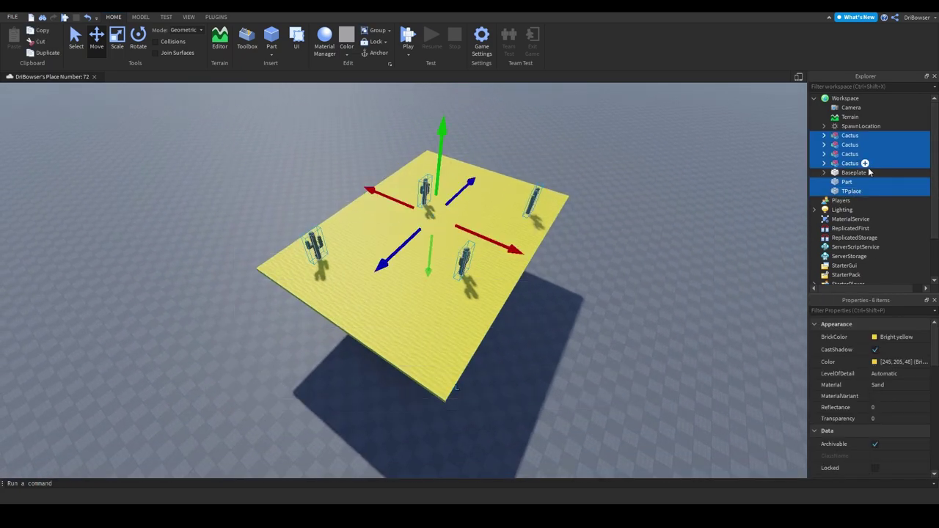
key(ctrl+g)
right_click(855, 137)
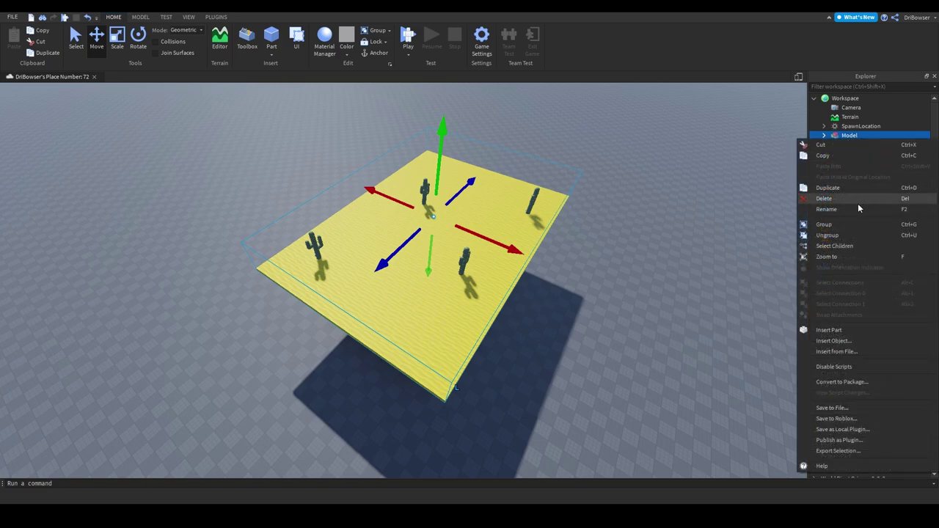
click(827, 209)
text(Desert)
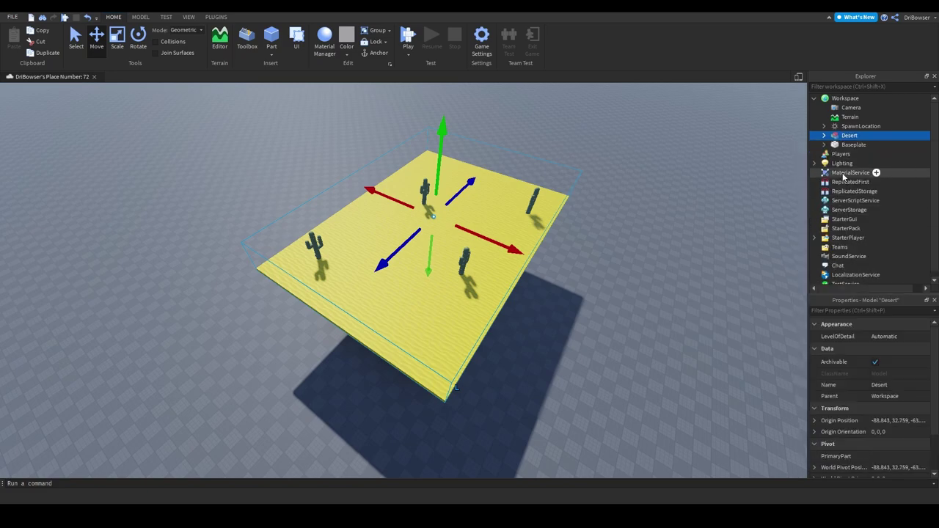
click(587, 230)
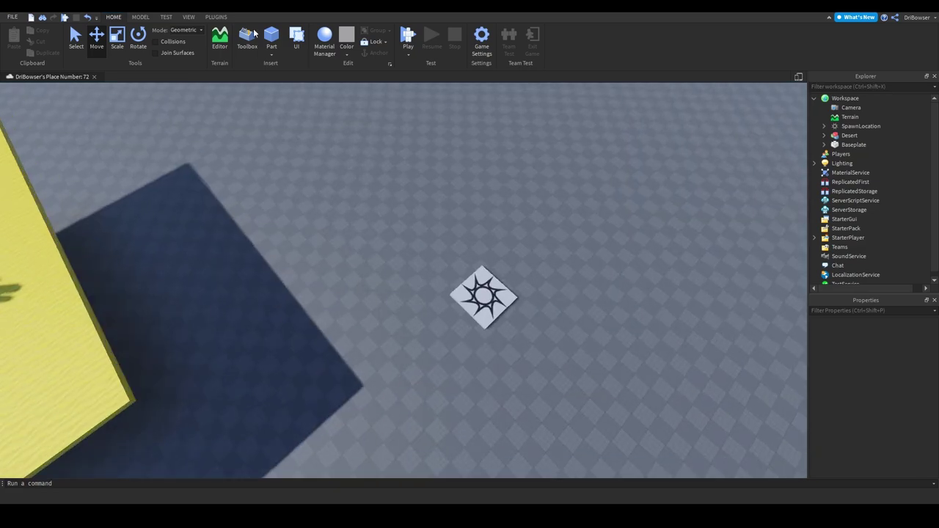
Insert a new block part and scale it into a second large flat platform
click(270, 35)
right_drag(470, 279, 444, 136)
ctrl+drag(471, 106, 595, 86)
Color the second platform Ghost grey and set its material to Snow
right_drag(524, 335, 533, 250)
click(889, 338)
click(910, 397)
click(901, 443)
Insert a SnowTree model from the model library onto the snow platform and adjust its size
right_drag(614, 277, 612, 275)
click(188, 18)
click(87, 41)
click(65, 91)
scroll(115, 286, down, 2)
click(22, 317)
right_drag(556, 386, 556, 384)
click(168, 77)
drag(404, 156, 406, 162)
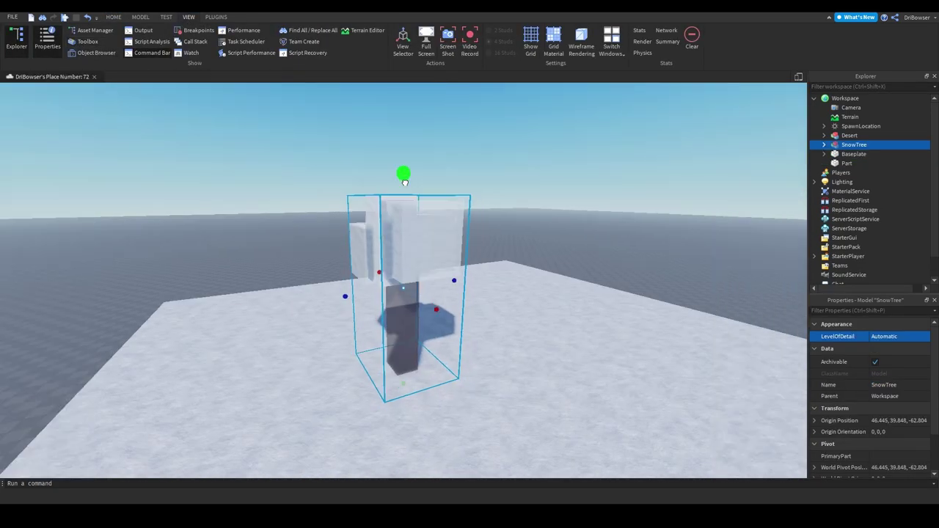
right_drag(408, 220, 419, 247)
Duplicate the snow tree three times and spread the copies across the snow platform
key(ctrl+d)
drag(383, 217, 564, 429)
key(ctrl+d)
drag(562, 400, 566, 238)
key(ctrl+d)
drag(660, 311, 694, 448)
Duplicate the snow platform part and scale the copy down to a tiny part
click(560, 337)
key(ctrl+d)
ctrl+drag(630, 249, 378, 294)
right_drag(377, 294, 396, 323)
ctrl+drag(418, 330, 248, 120)
right_drag(248, 120, 243, 103)
Move the tiny part just above the snow surface and rename it TPplace
click(113, 17)
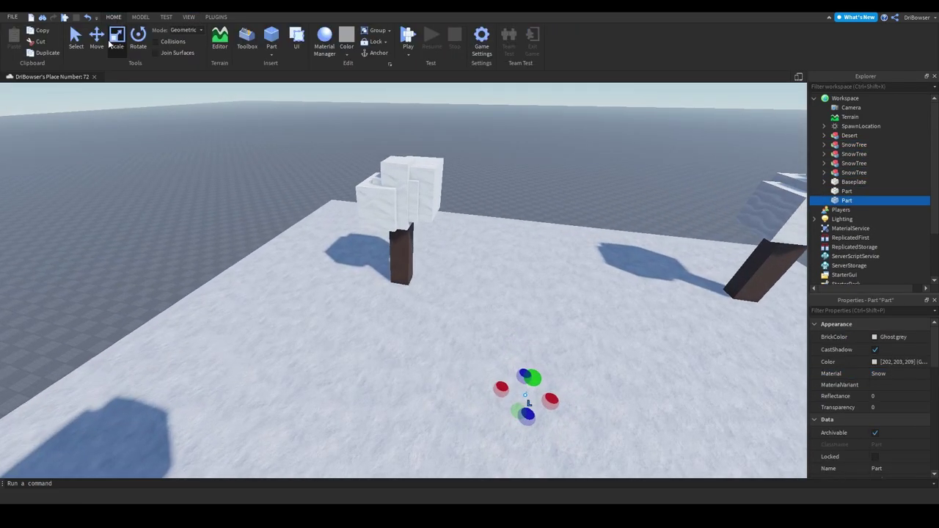
drag(570, 309, 587, 269)
right_drag(587, 269, 608, 280)
right_click(845, 201)
click(837, 263)
text(TPplac)
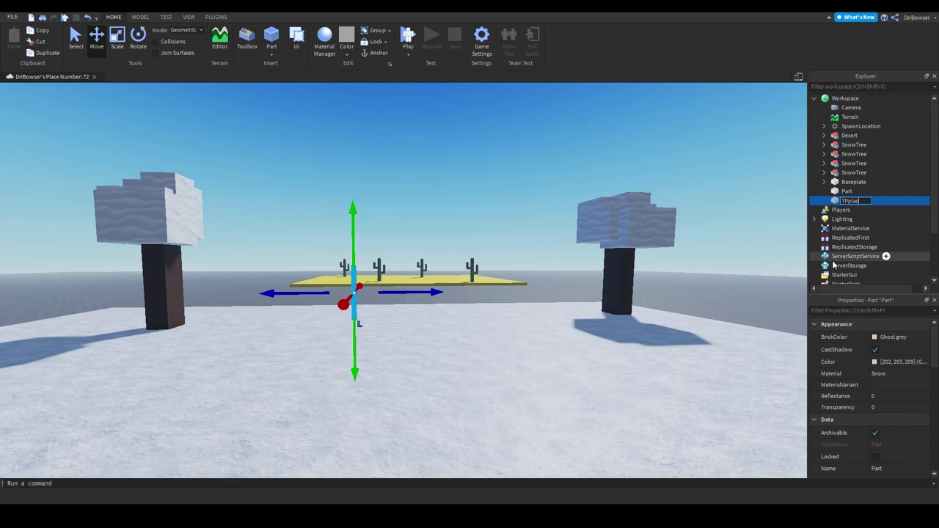
text(e)
key(Return)
scroll(895, 429, down, 10)
click(875, 363)
Group the snow trees, snow platform and its TPplace part, without the spawn location, into a model named Snow
right_drag(514, 264, 609, 224)
scroll(522, 285, down, 8)
drag(446, 230, 654, 470)
right_drag(655, 440, 675, 433)
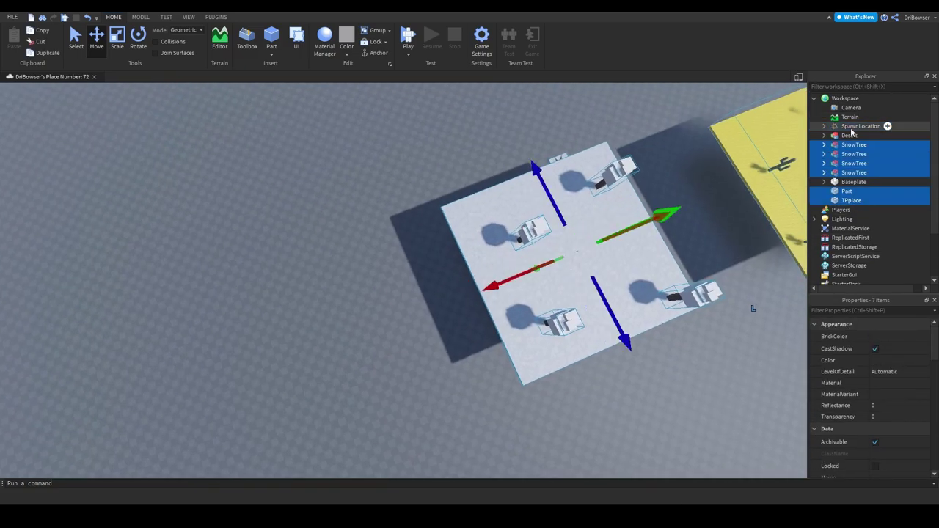
ctrl+click(852, 131)
right_drag(506, 220, 579, 205)
key(ctrl+g)
scroll(579, 206, up, 5)
right_click(856, 146)
click(839, 218)
text(Snow)
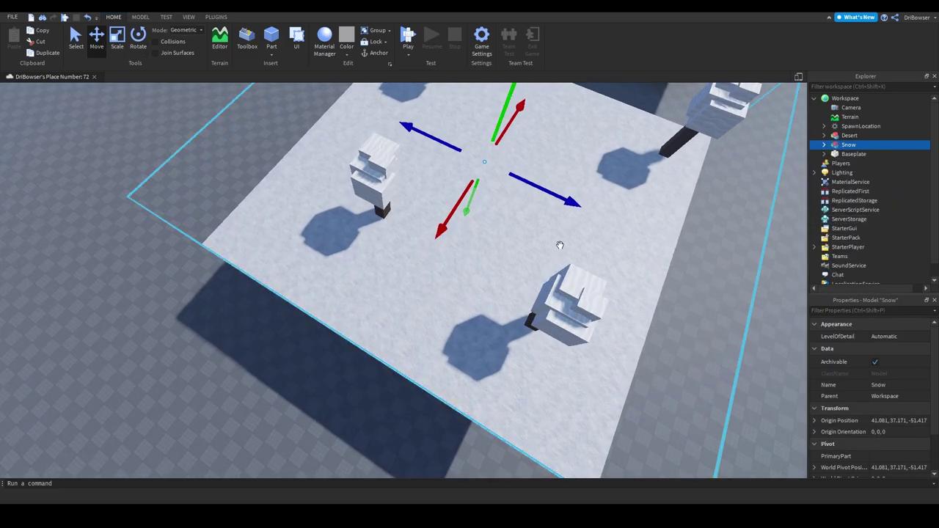
Duplicate the Snow model, move the copy beside the original and rename it Grass
key(ctrl+d)
right_drag(451, 224, 513, 169)
drag(624, 441, 540, 268)
right_drag(539, 268, 587, 315)
scroll(587, 315, up, 5)
right_click(850, 154)
click(832, 226)
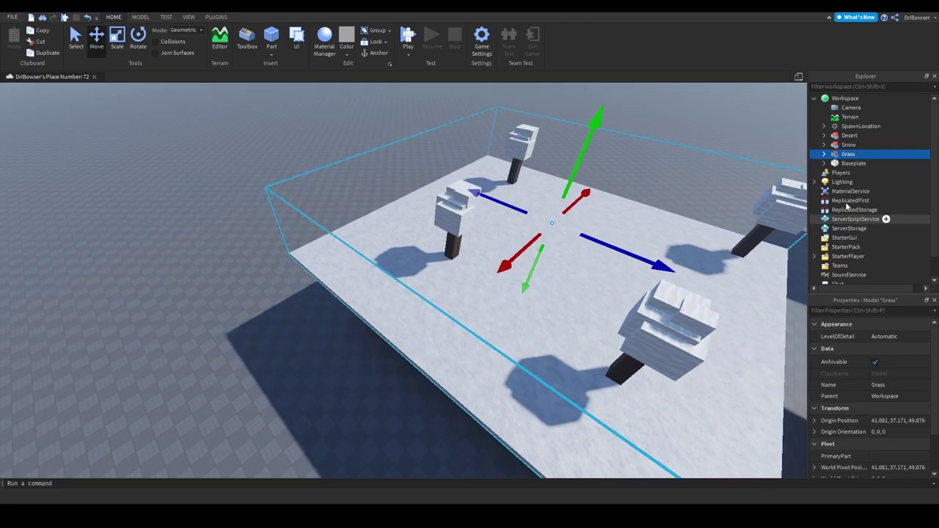
Cut the four snow trees out of the Grass model
click(853, 164)
shift+click(863, 192)
key(ctrl+x)
Color the Grass model's platform Sea green and set its material to Grass
click(858, 164)
click(880, 338)
click(809, 362)
click(887, 375)
click(896, 406)
scroll(602, 330, up, 5)
right_drag(558, 315, 543, 352)
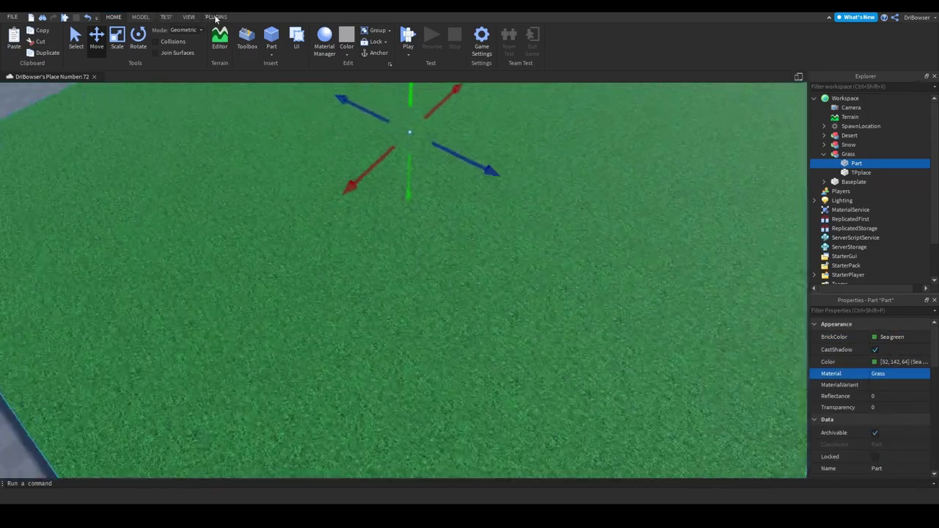
Insert a green Tree model from the model library onto the grass platform
click(187, 18)
click(89, 42)
click(99, 257)
click(167, 76)
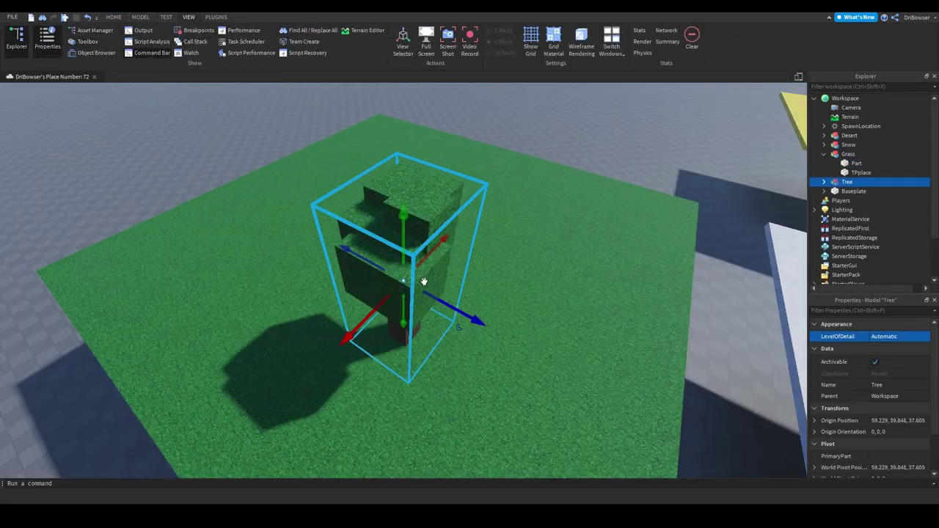
Resize the tree and duplicate it so that four trees stand across the grass platform
right_drag(423, 279, 441, 242)
click(113, 17)
click(117, 38)
drag(544, 108, 527, 132)
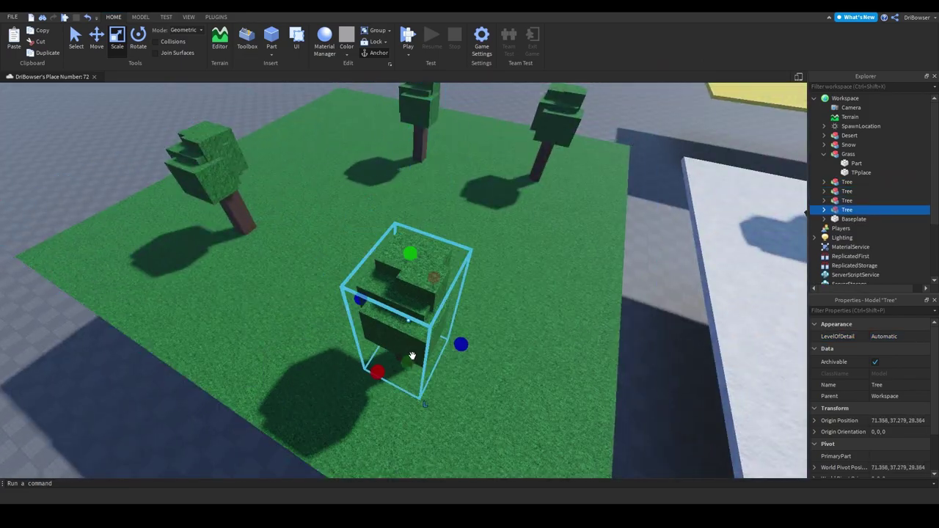
Move the four trees into the Grass model in the object hierarchy
scroll(452, 308, down, 3)
right_drag(451, 309, 422, 309)
shift+click(847, 182)
drag(847, 182, 861, 156)
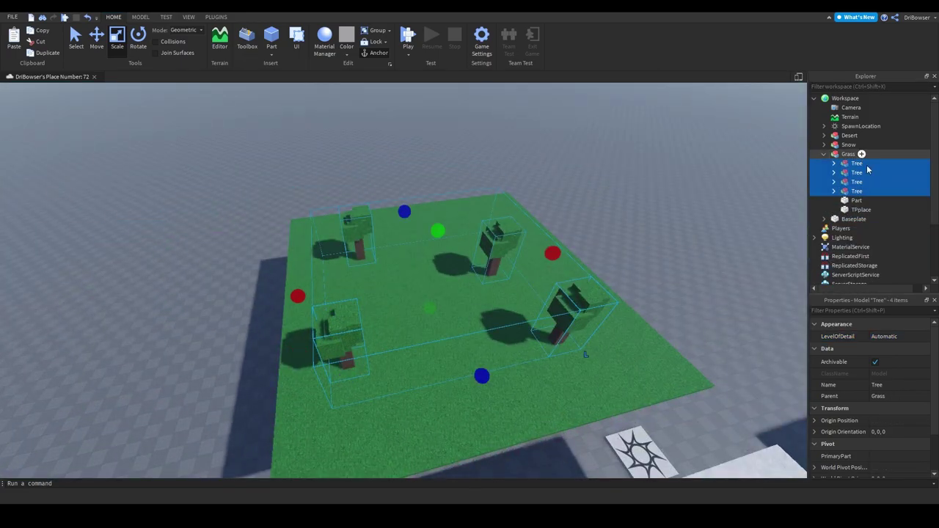
Duplicate the Grass model, move the copy beside the Desert platform and rename it Autumn
click(844, 156)
key(ctrl+d)
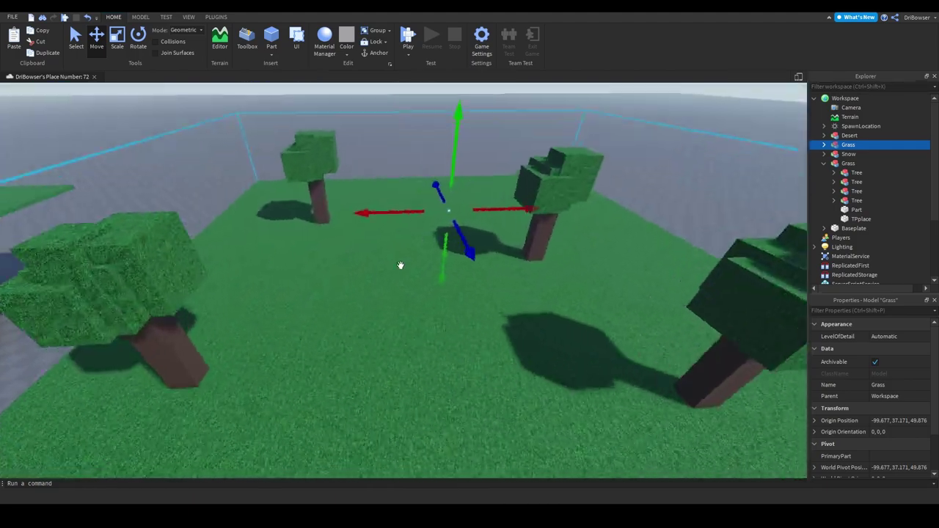
scroll(400, 265, up, 1)
click(824, 145)
click(825, 145)
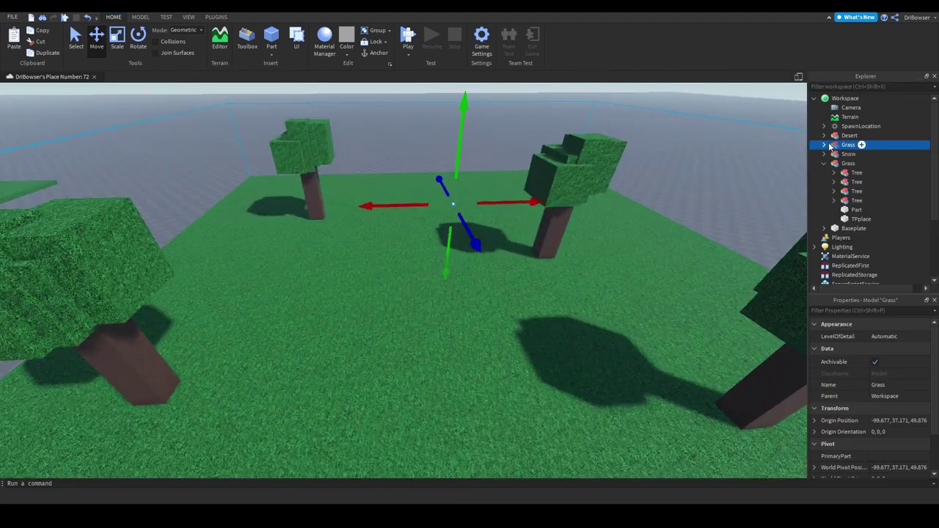
key(F2)
text(Autumn)
key(Return)
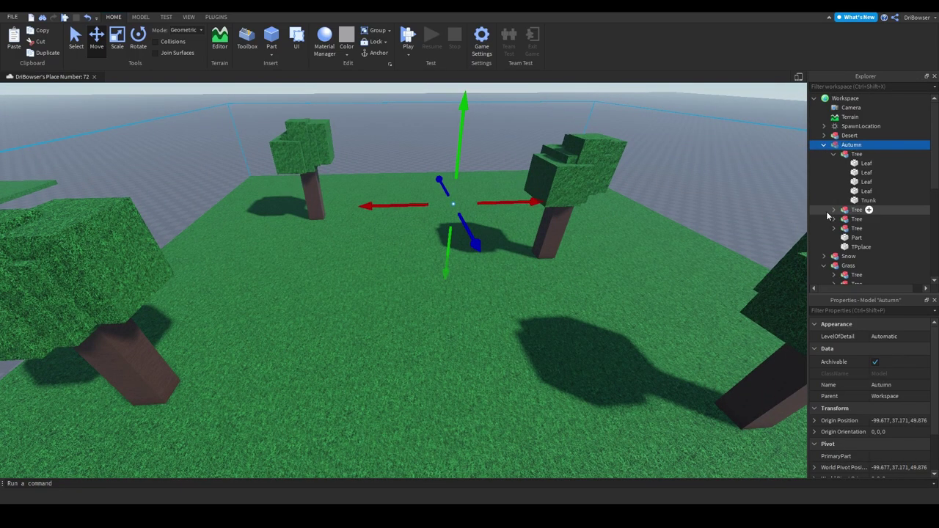
Recolour all the Leaf parts of the four trees in the Autumn model to an orange-brown
click(834, 210)
click(834, 266)
scroll(838, 256, down, 3)
click(834, 243)
scroll(843, 242, down, 2)
click(864, 199)
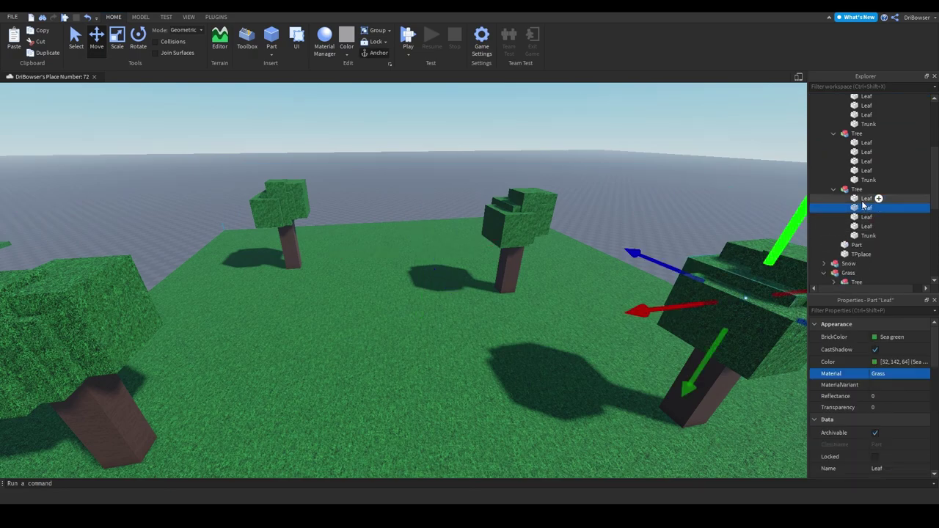
shift+click(866, 226)
ctrl+click(865, 171)
scroll(863, 147, up, 3)
click(865, 196)
click(864, 110)
shift+click(864, 138)
ctrl+click(864, 167)
ctrl+shift+click(864, 195)
ctrl+click(864, 223)
ctrl+shift+click(864, 251)
click(892, 336)
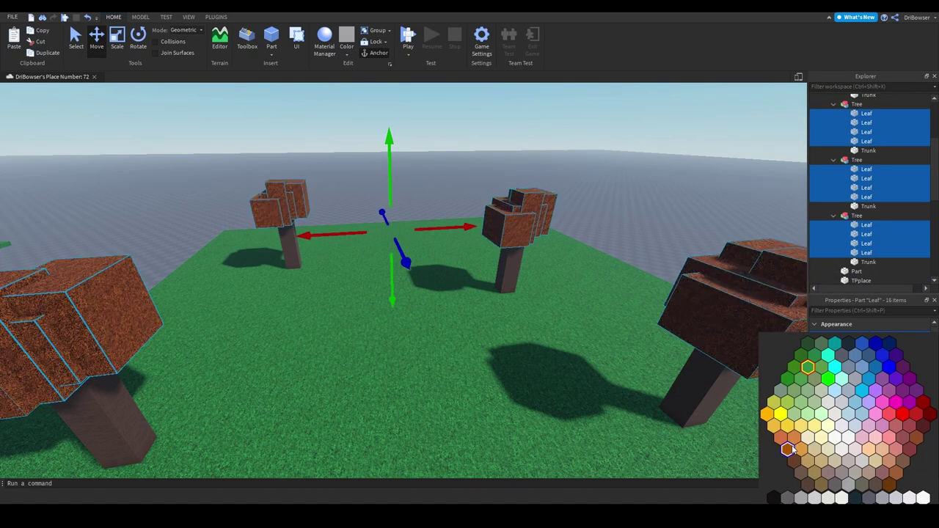
click(794, 449)
Recolour the ground part of the Autumn platform to a reddish orange matching its tree leaves
click(651, 311)
click(650, 311)
click(891, 336)
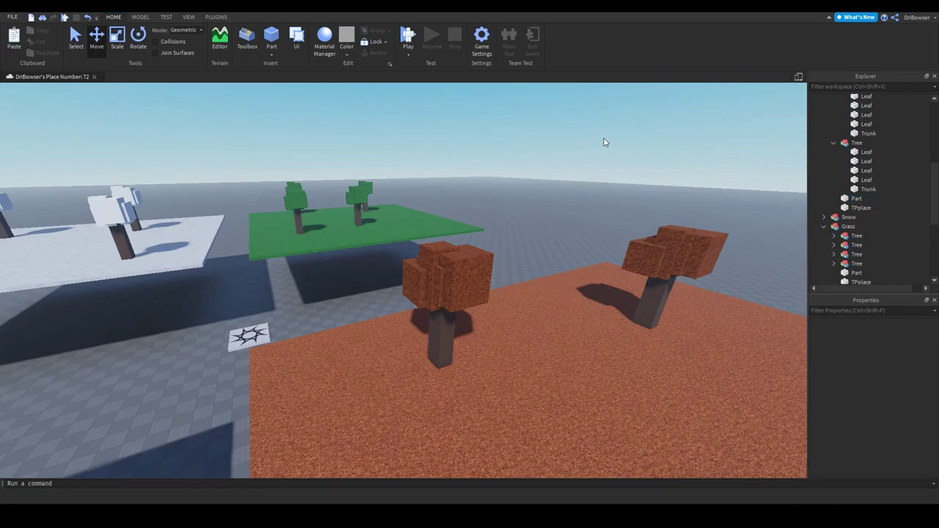
right_drag(606, 142, 623, 145)
key(s)
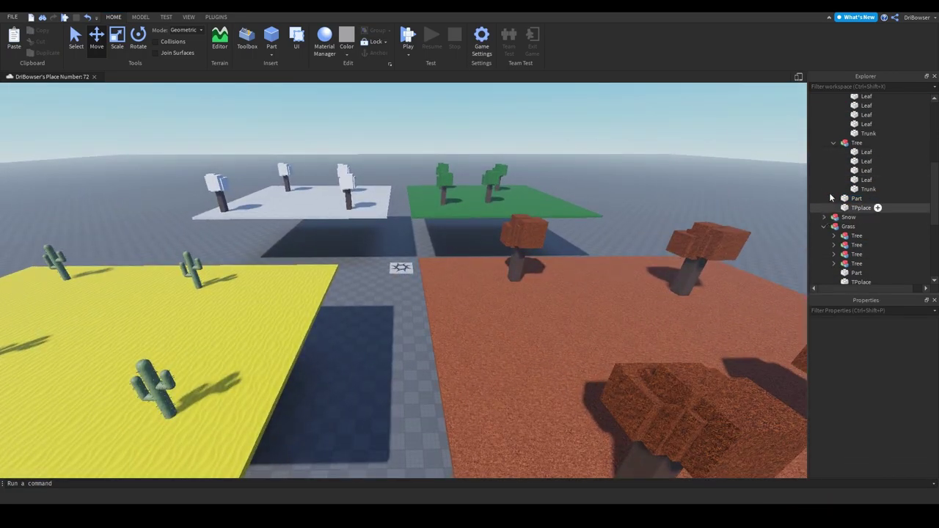
Collapse the expanded platform models and their trees in the object hierarchy
scroll(874, 182, up, 6)
click(824, 124)
right_drag(541, 165, 560, 284)
key(w)
drag(515, 310, 433, 284)
click(476, 196)
right_drag(476, 196, 694, 333)
key(w)
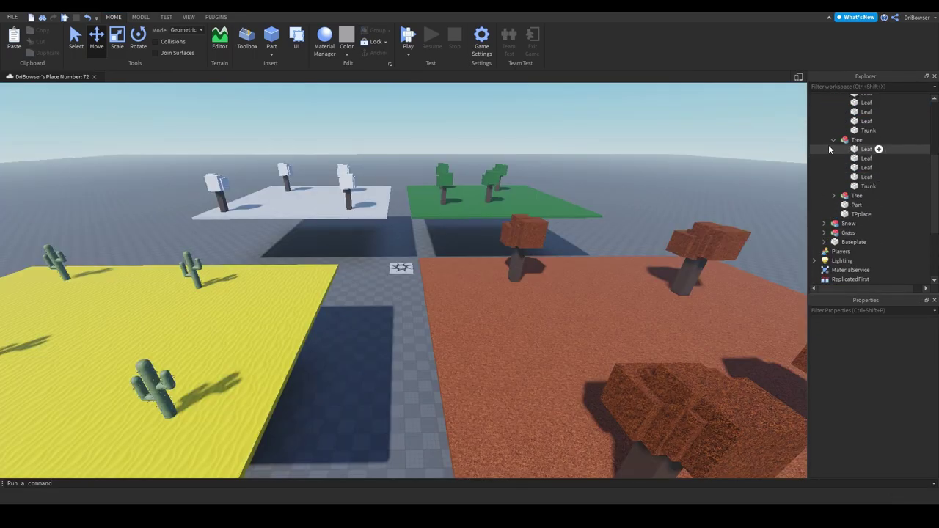
click(824, 126)
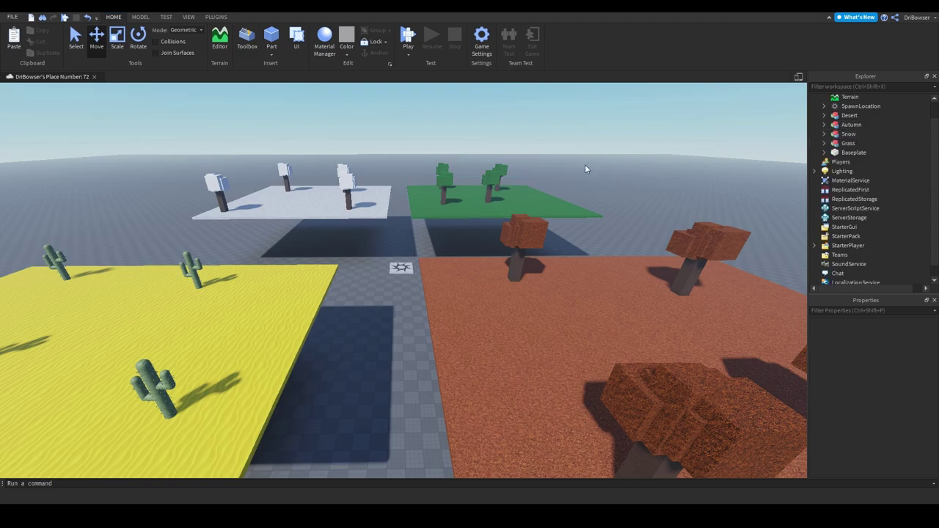
Look over the four themed platforms around the spawn location from different sides
key(w)
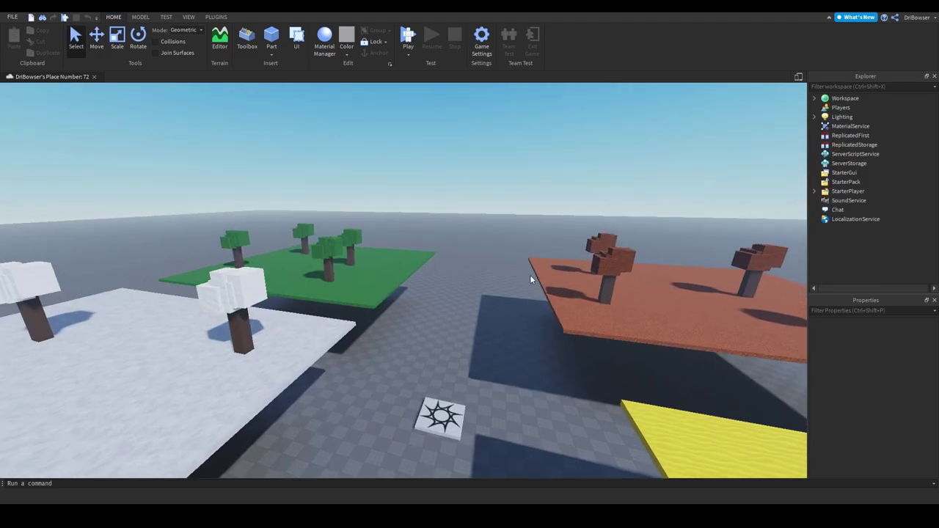
right_drag(531, 276, 530, 277)
key(w)
key(d)
key(s)
click(503, 309)
right_drag(503, 309, 503, 309)
key(w)
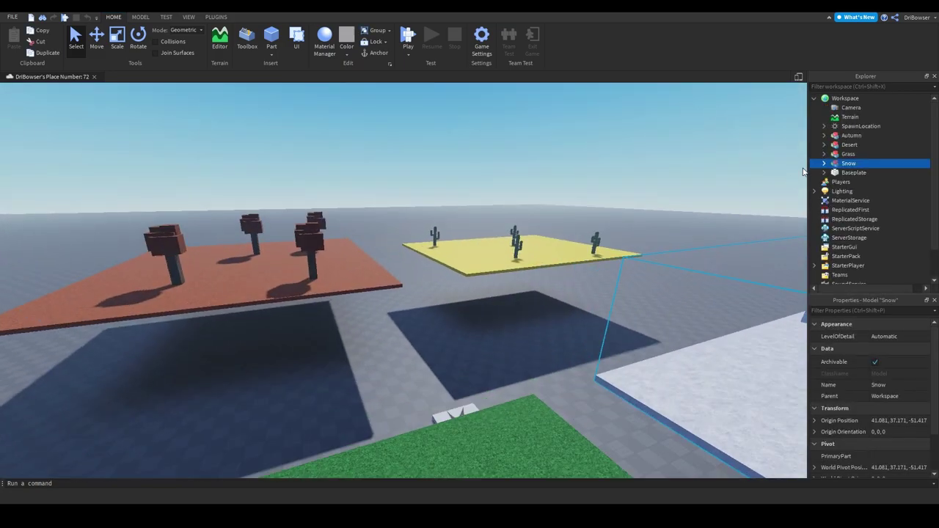
Move the TPplace parts out of the Autumn, Desert, Grass and Snow models directly into the Workspace, and collapse the models
click(825, 163)
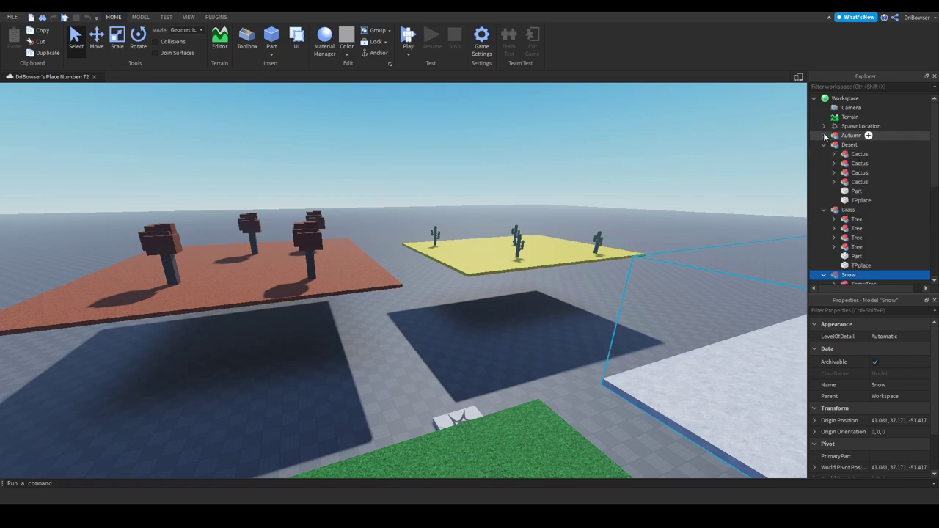
click(824, 136)
click(854, 192)
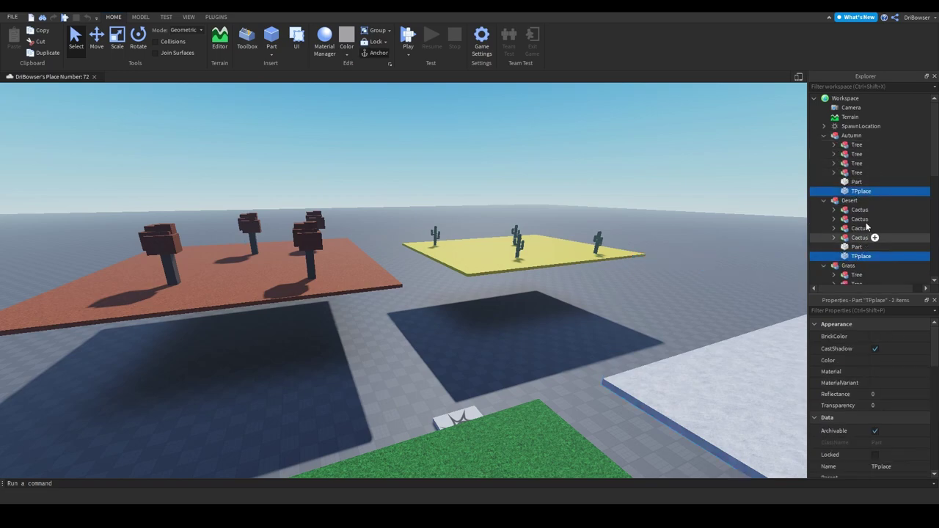
scroll(867, 234, down, 3)
scroll(854, 247, down, 2)
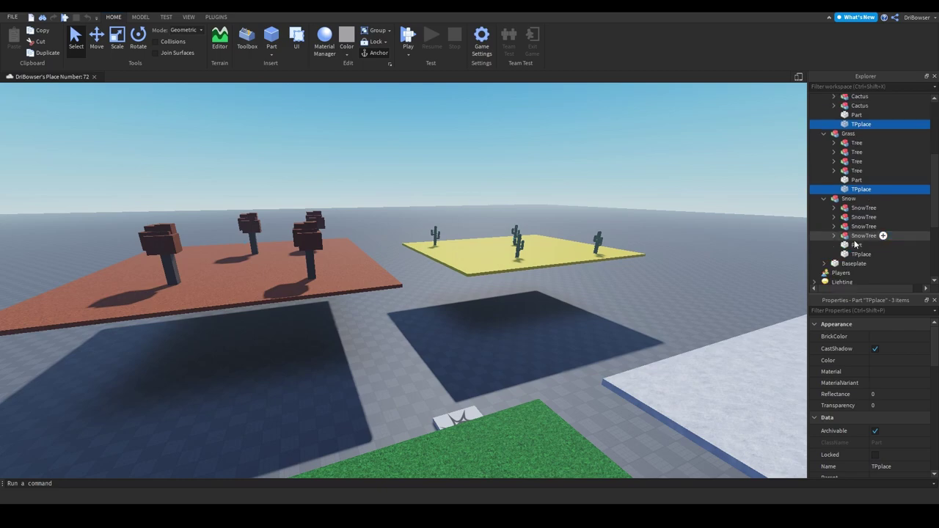
scroll(858, 256, up, 5)
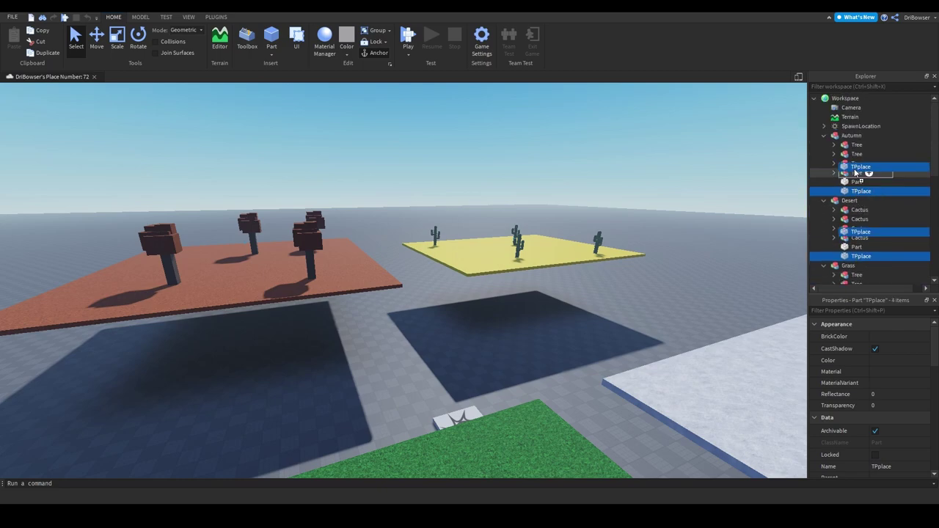
drag(855, 105, 852, 100)
click(690, 177)
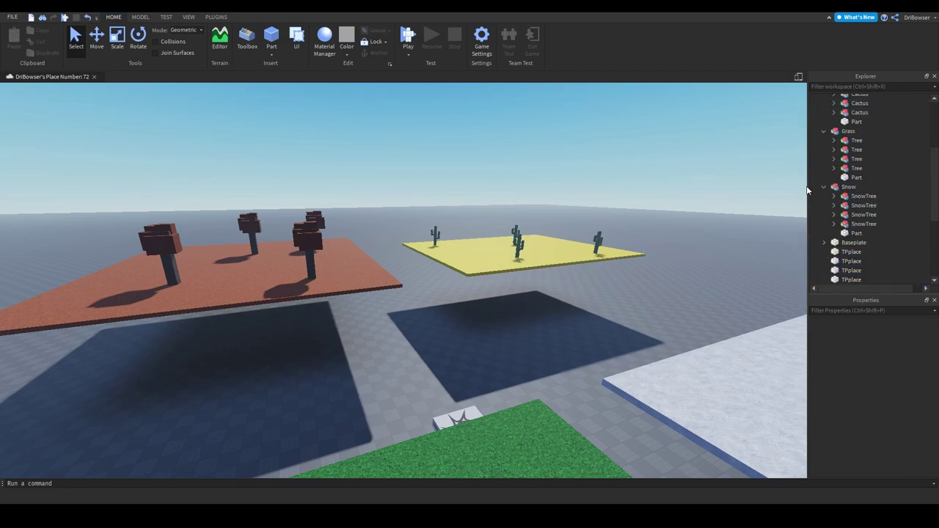
click(824, 133)
scroll(823, 147, up, 4)
click(825, 181)
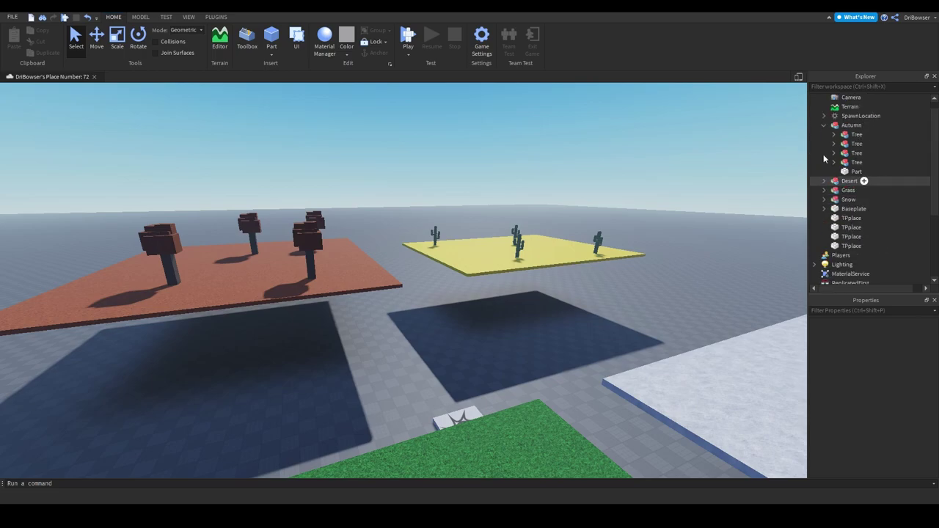
Rename the TPplace part standing on the autumn platform as Autumn
click(850, 172)
key(f)
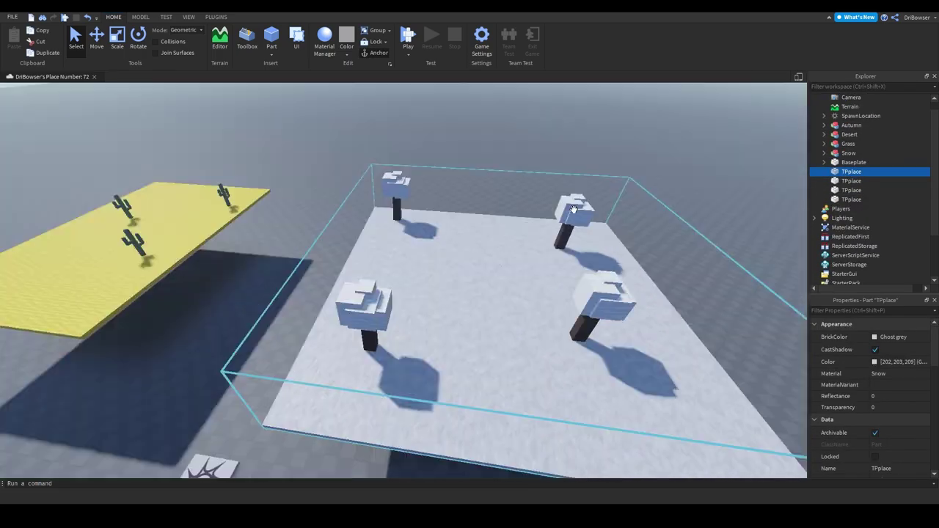
right_drag(573, 209, 574, 210)
key(w)
key(s)
key(w)
right_click(894, 172)
click(838, 247)
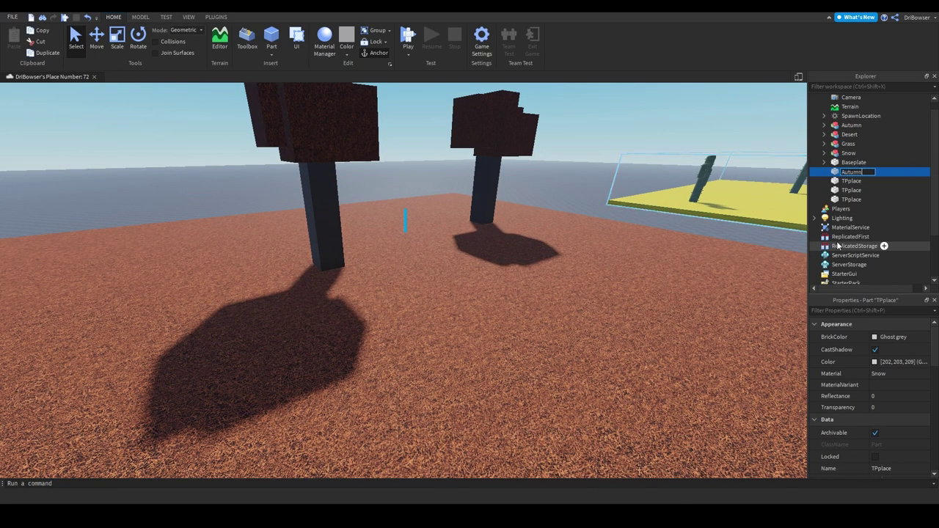
Rename the TPplace part standing on the desert platform as Desert
right_drag(598, 201, 594, 199)
key(w)
click(531, 324)
key(w)
click(841, 251)
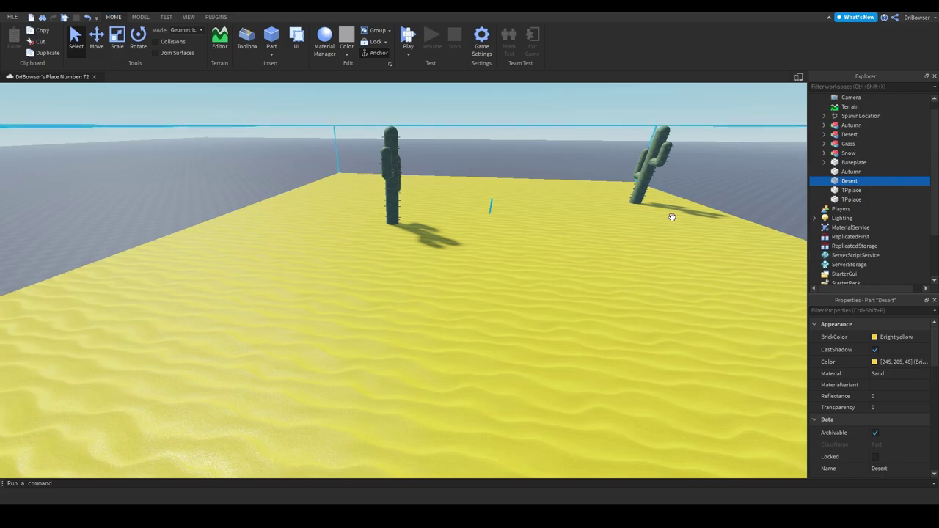
Rename the TPplace part standing on the grass platform as Grass
right_drag(466, 242, 466, 242)
key(w)
key(w)
right_click(850, 192)
click(833, 255)
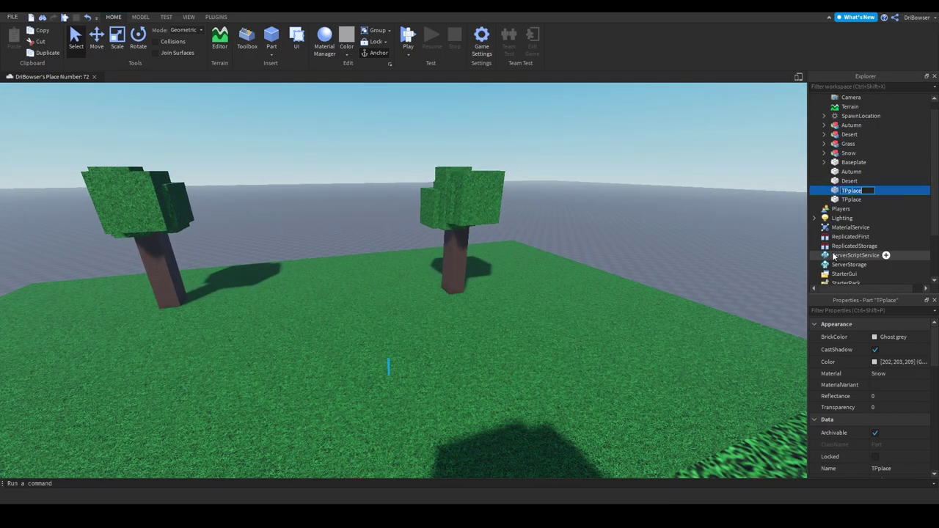
text(Grass)
key(Return)
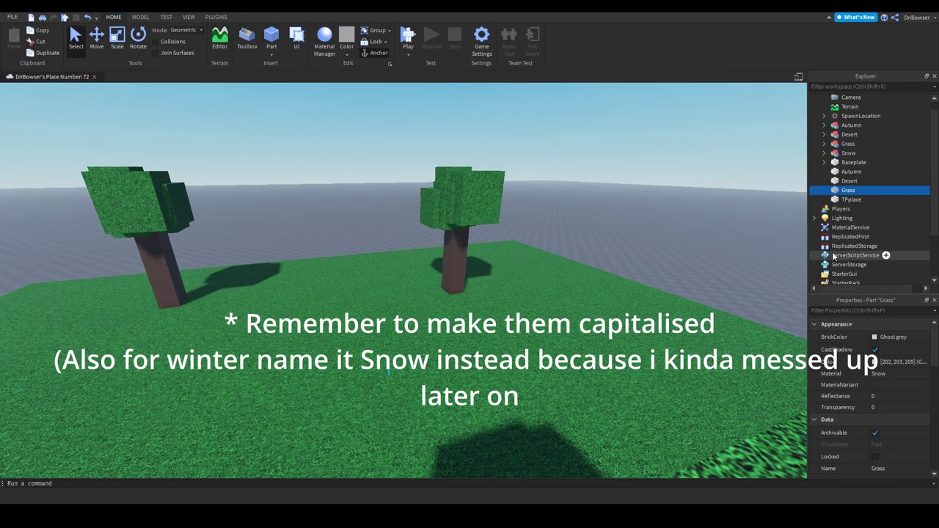
Rename the remaining TPplace part on the snow platform as Winter
click(848, 200)
key(f)
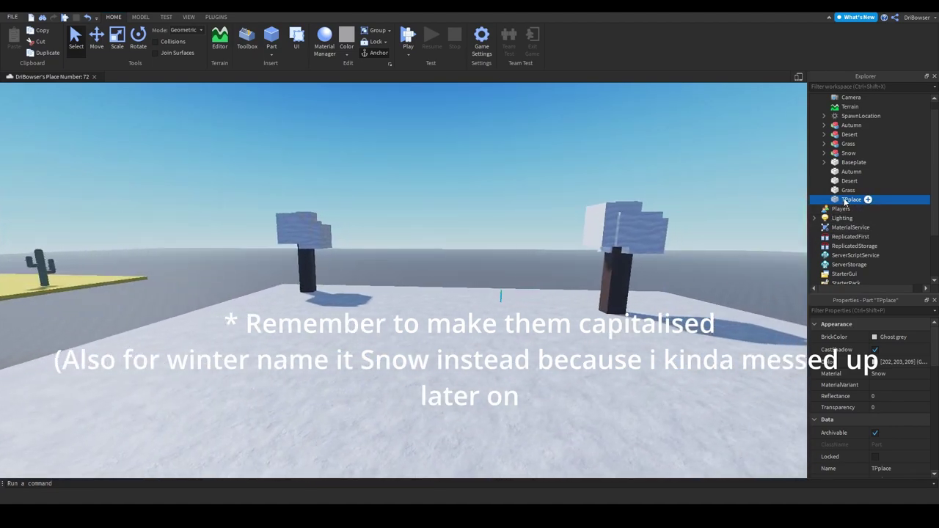
right_click(845, 202)
click(824, 269)
text(Winter)
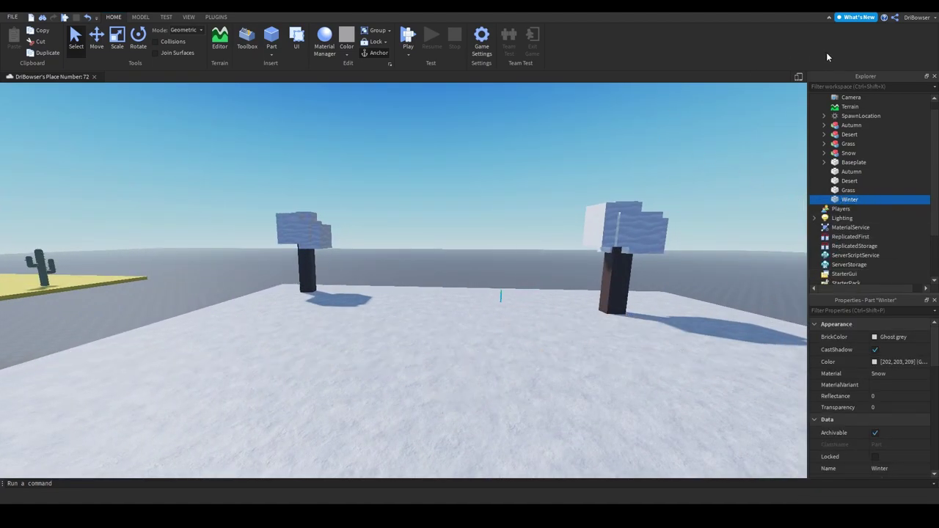
Insert a folder into the Workspace and name it TPplaces
scroll(877, 127, up, 1)
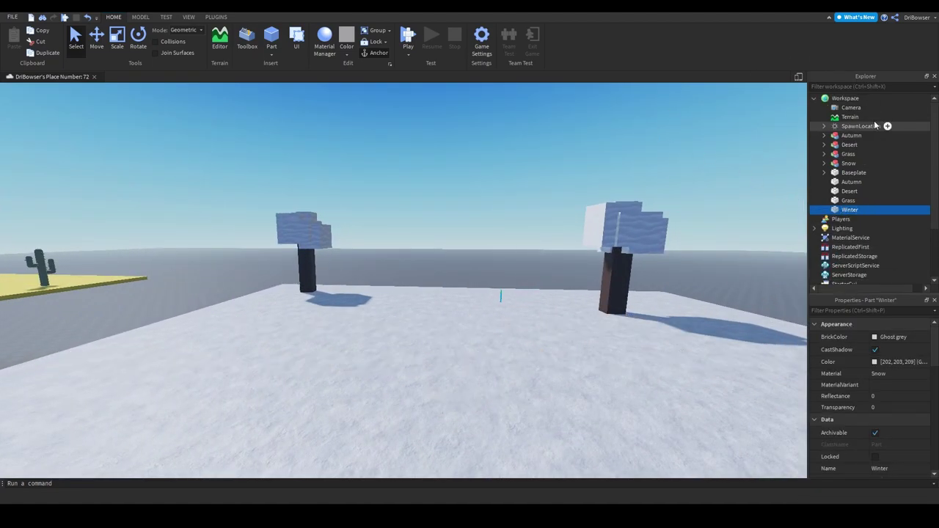
click(867, 98)
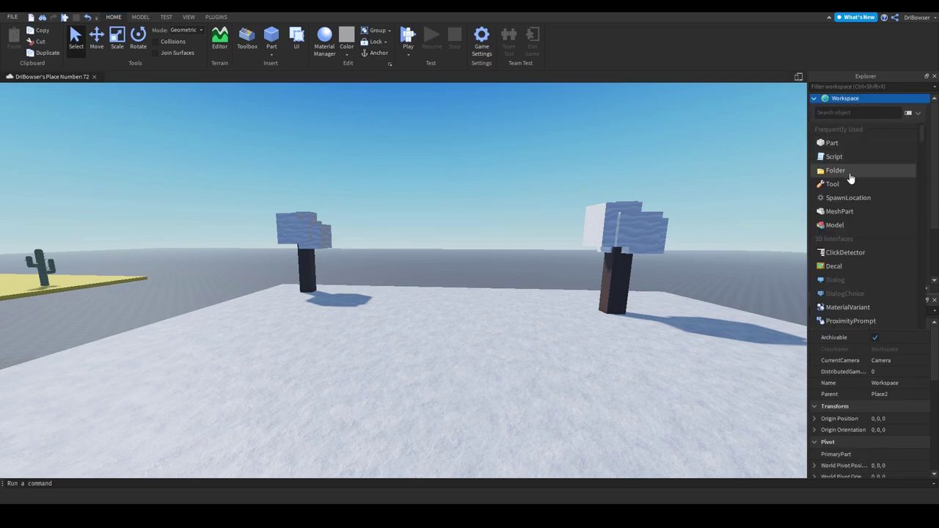
click(849, 172)
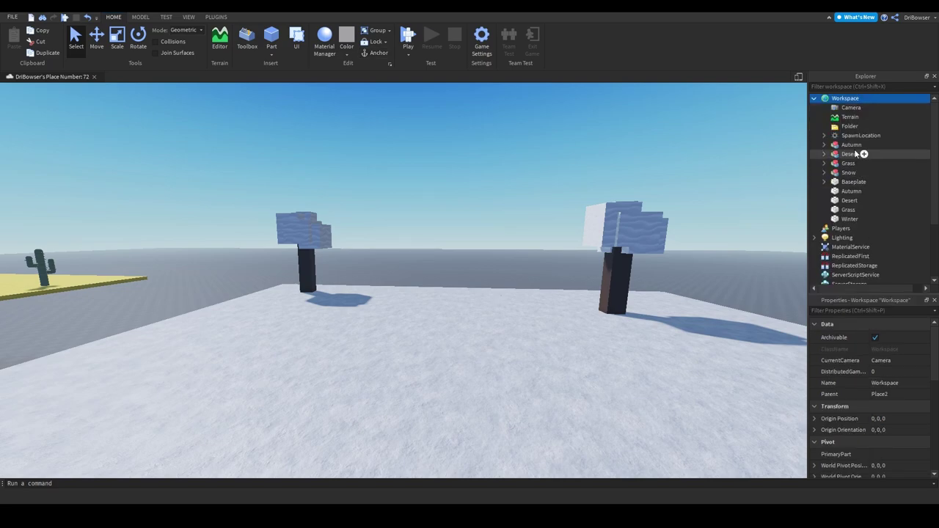
click(867, 98)
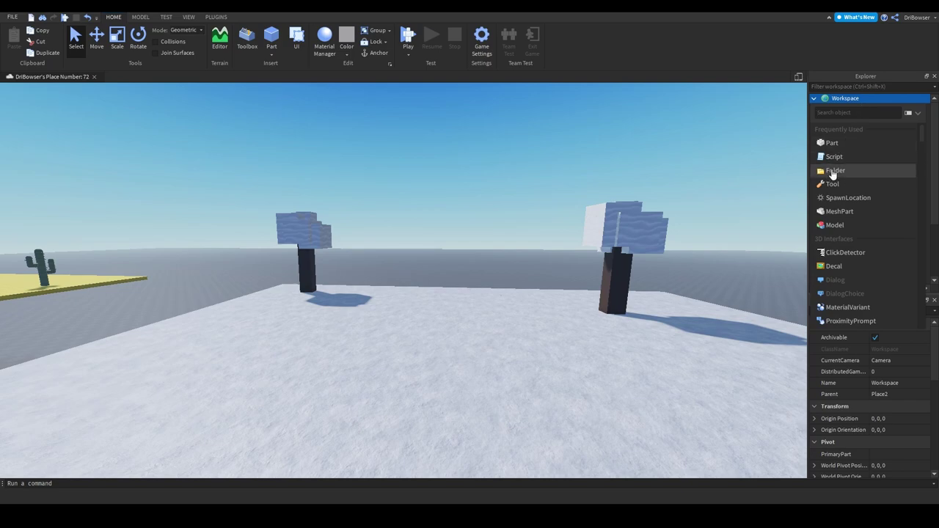
click(899, 98)
right_click(849, 126)
click(832, 189)
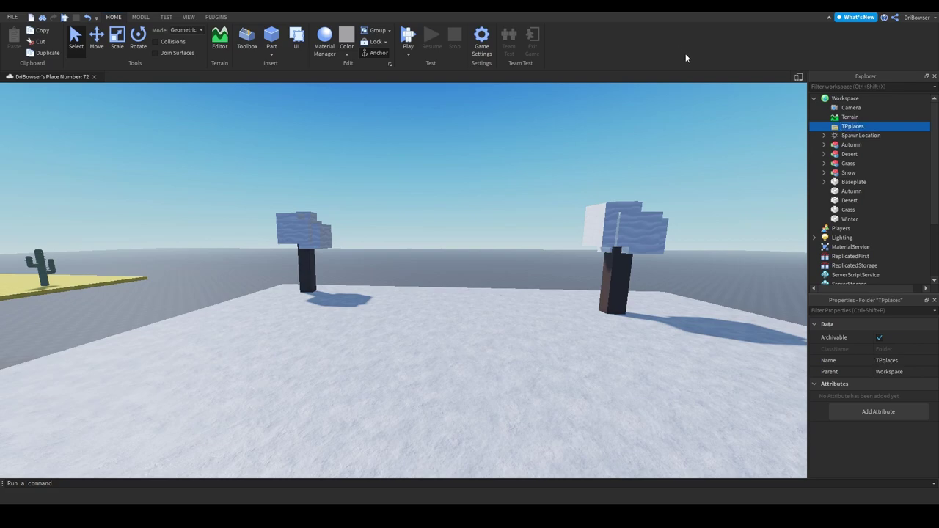
Move the Autumn, Desert, Grass and Winter parts into the TPplaces folder and collapse the folder
click(851, 191)
shift+click(850, 219)
drag(849, 195, 861, 129)
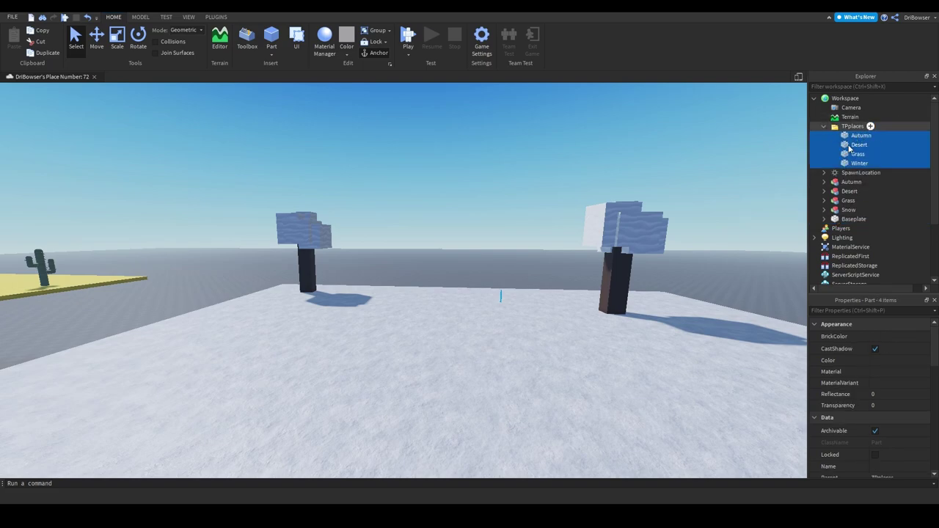
scroll(892, 363, down, 5)
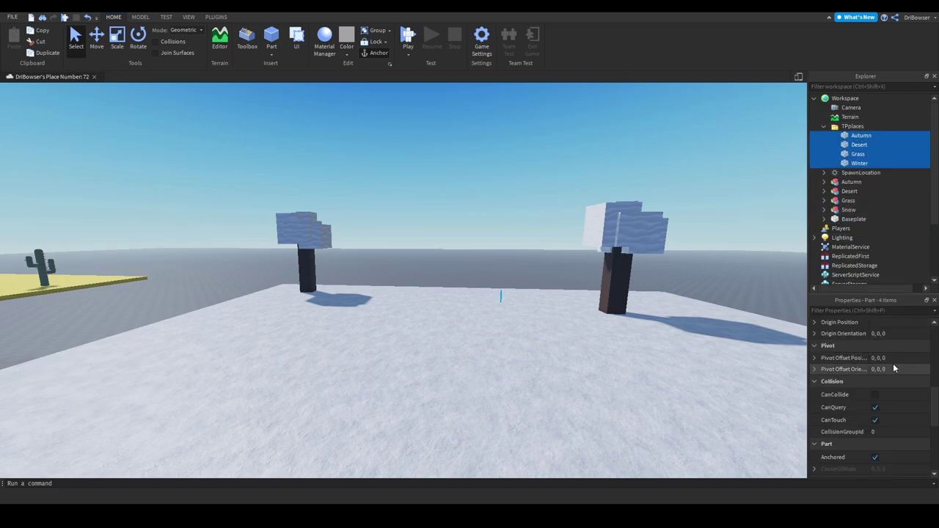
click(824, 126)
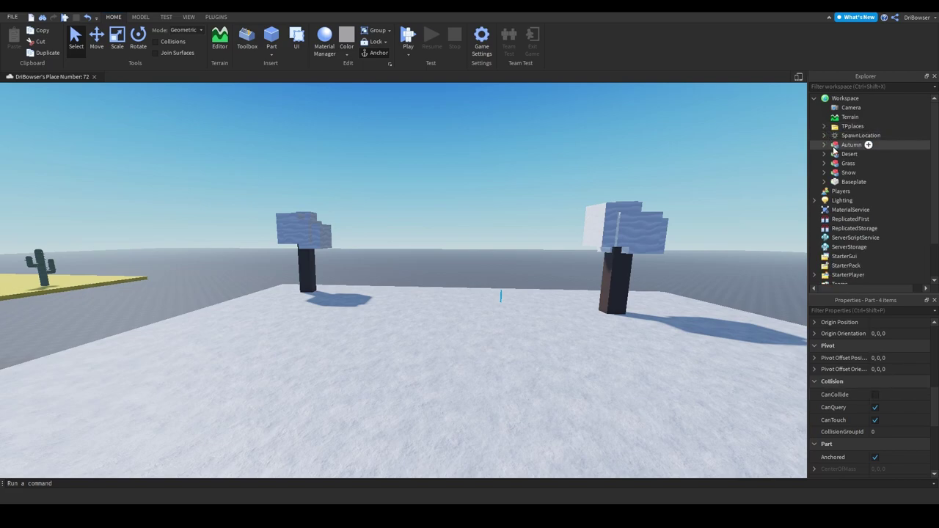
Insert another folder into the Workspace and name it Maps
click(867, 98)
click(842, 170)
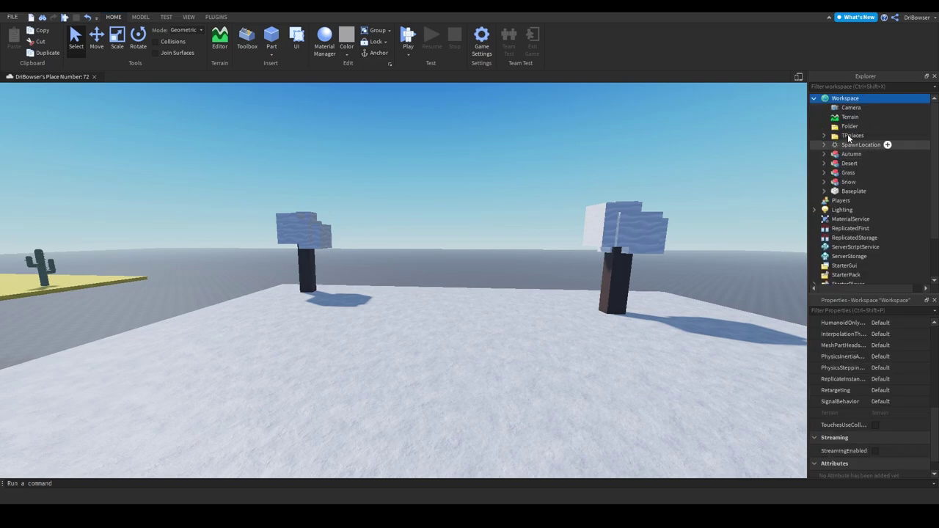
right_click(850, 127)
click(841, 194)
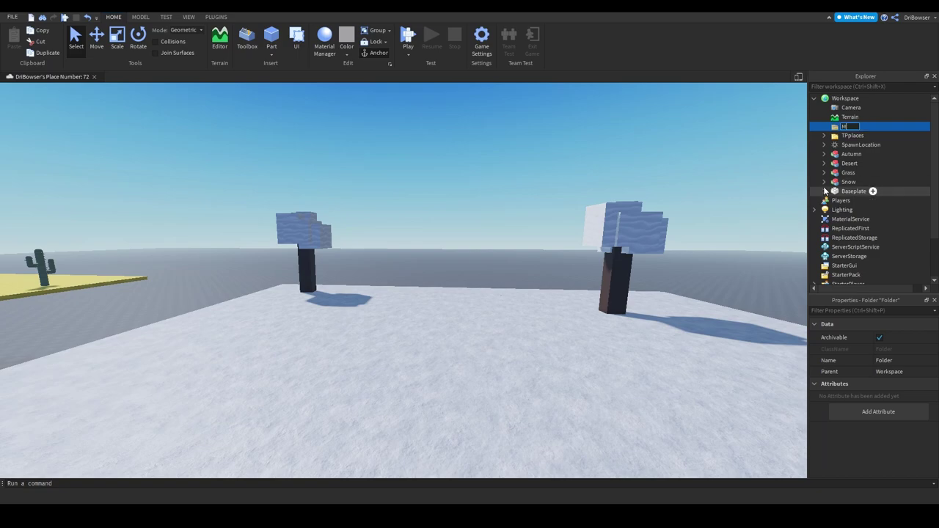
Move the Autumn, Desert, Grass and Snow models into the Maps folder and collapse the folder
click(850, 154)
shift+click(848, 182)
drag(848, 182, 852, 127)
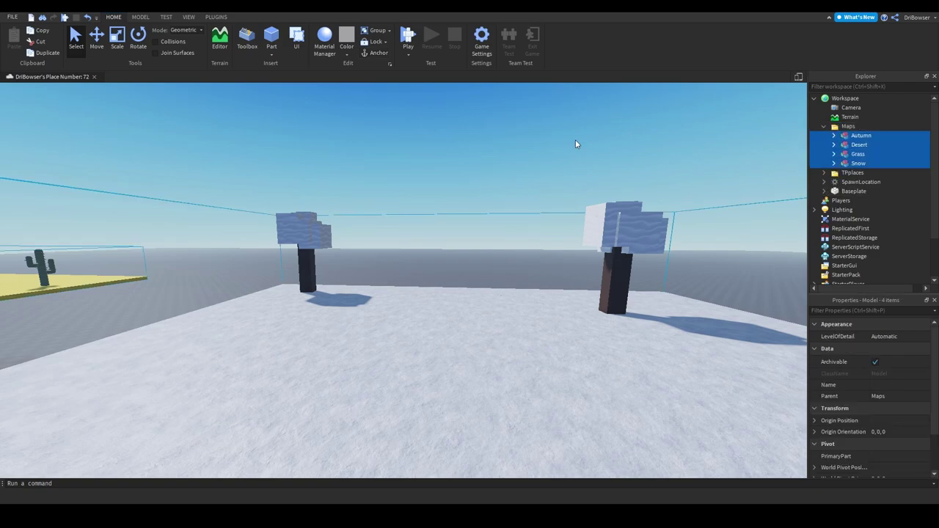
click(577, 142)
click(825, 127)
Inspect the finished map layout by moving around the desert, snow, grass and autumn platforms
right_drag(603, 154, 603, 153)
key(s)
key(w)
scroll(603, 154, down, 3)
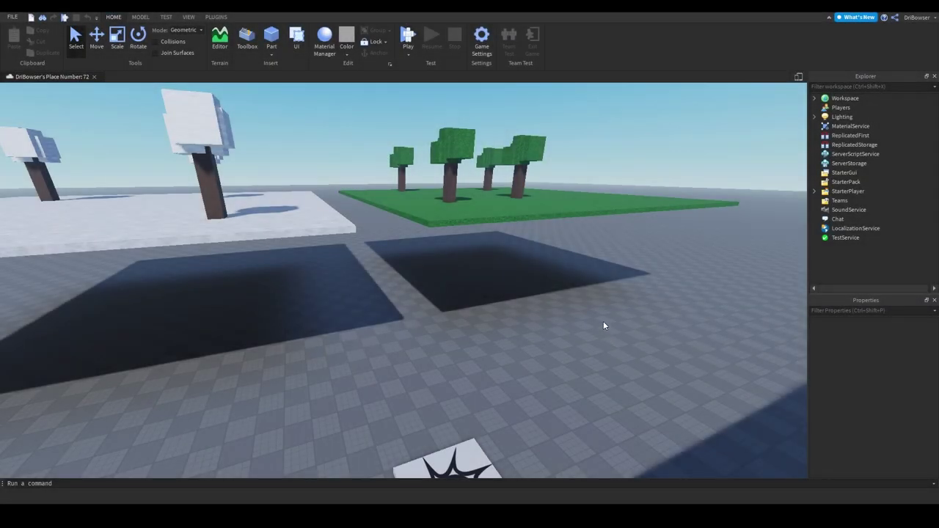
right_drag(604, 323, 604, 323)
key(w)
key(s)
key(w)
key(w)
key(s)
right_drag(681, 256, 681, 257)
key(w)
key(s)
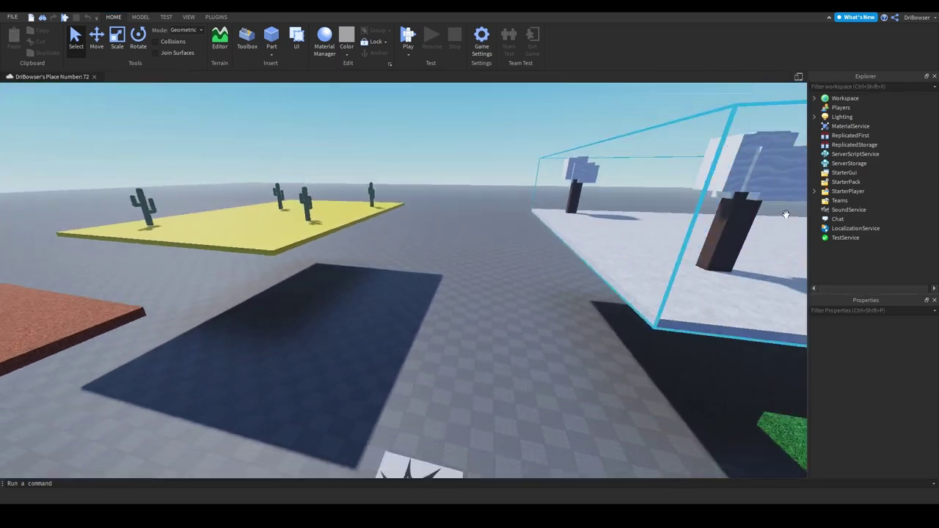
Insert a ScreenGui into StarterGui
click(864, 173)
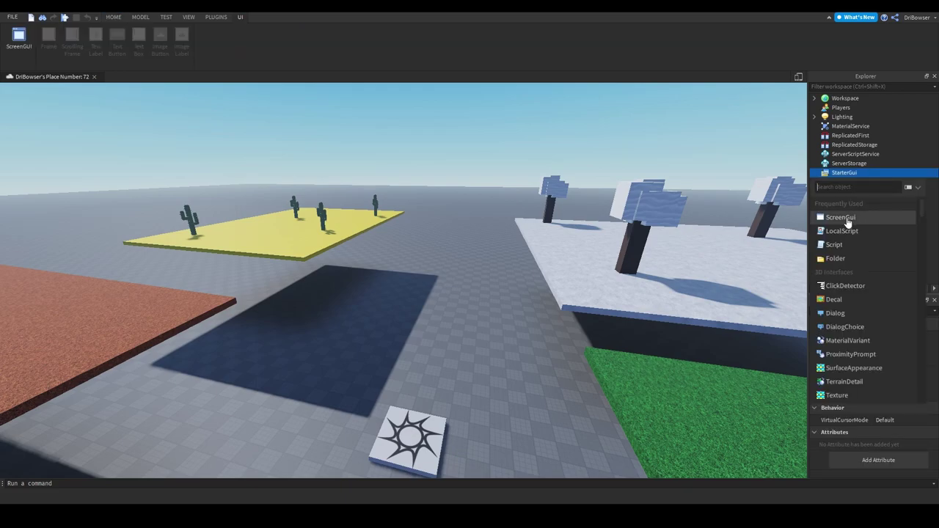
click(846, 218)
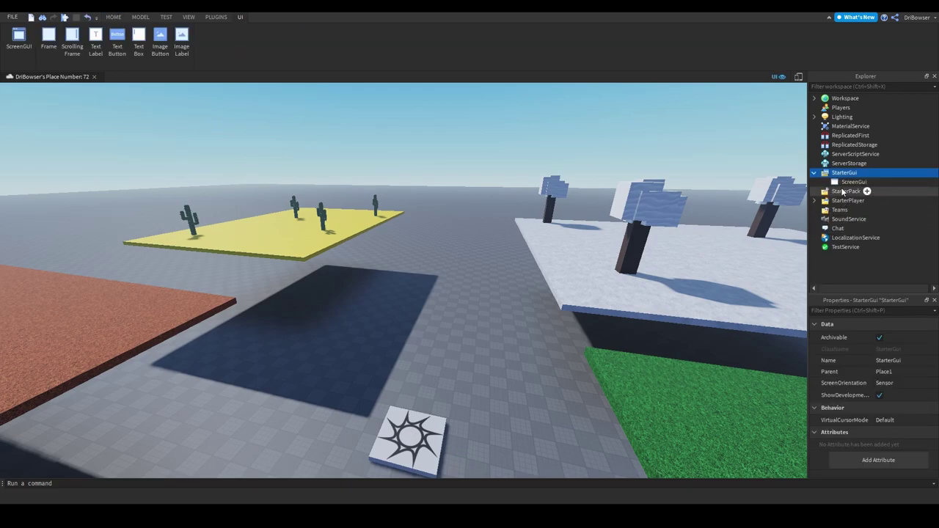
click(482, 158)
key(w)
right_drag(518, 233, 507, 229)
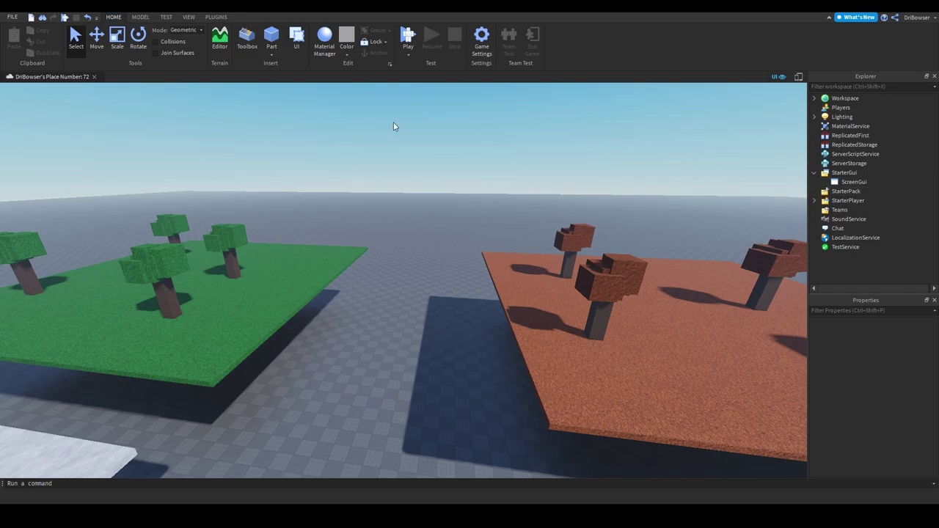
key(w)
right_drag(348, 215, 349, 214)
key(s)
right_drag(551, 237, 551, 237)
key(w)
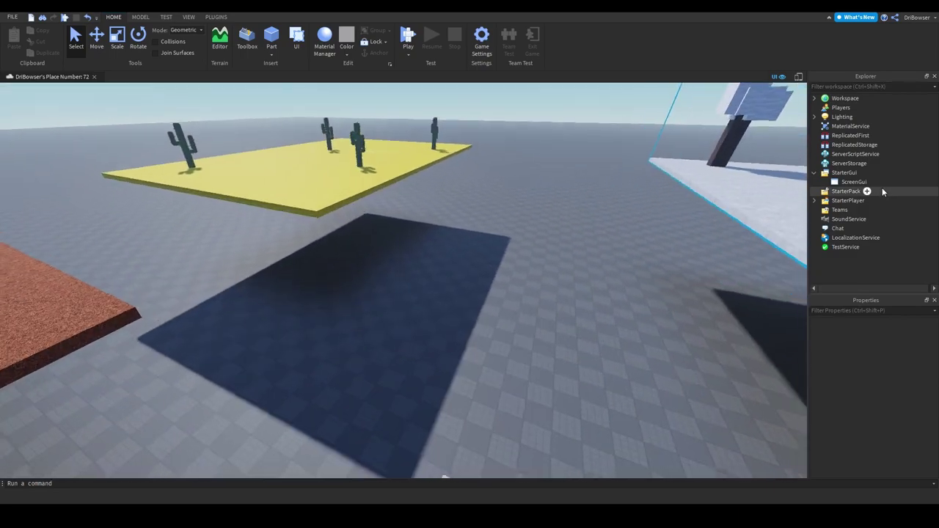
Insert a Frame into the ScreenGui and rename it Holder
click(874, 182)
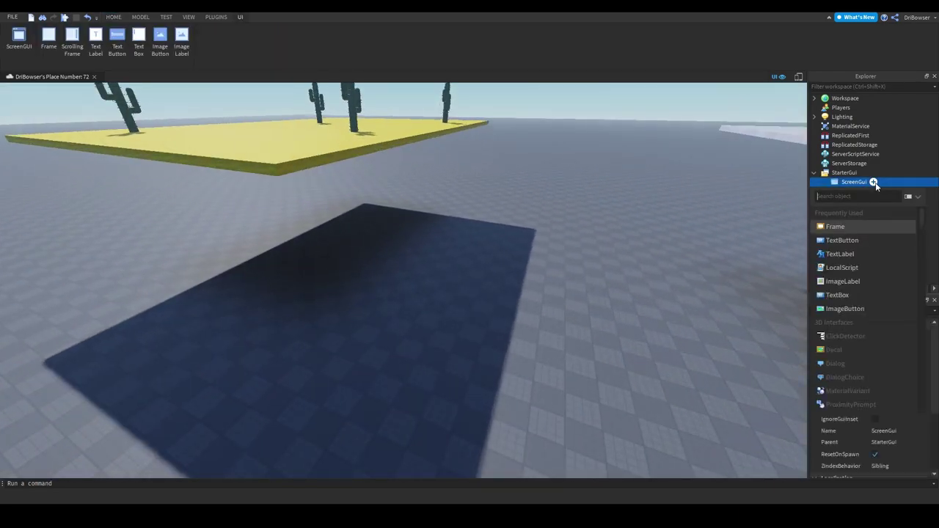
click(861, 229)
drag(15, 117, 37, 145)
drag(140, 241, 411, 295)
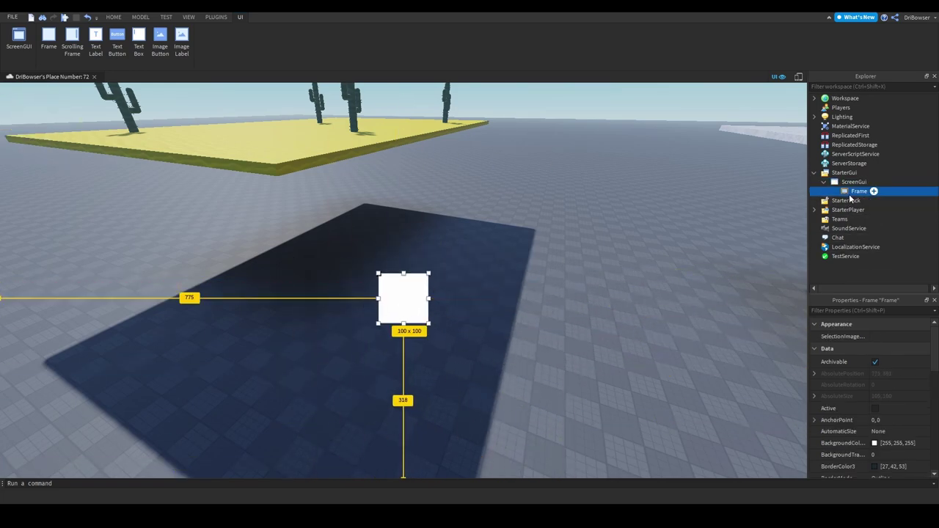
right_click(851, 193)
click(842, 266)
click(217, 17)
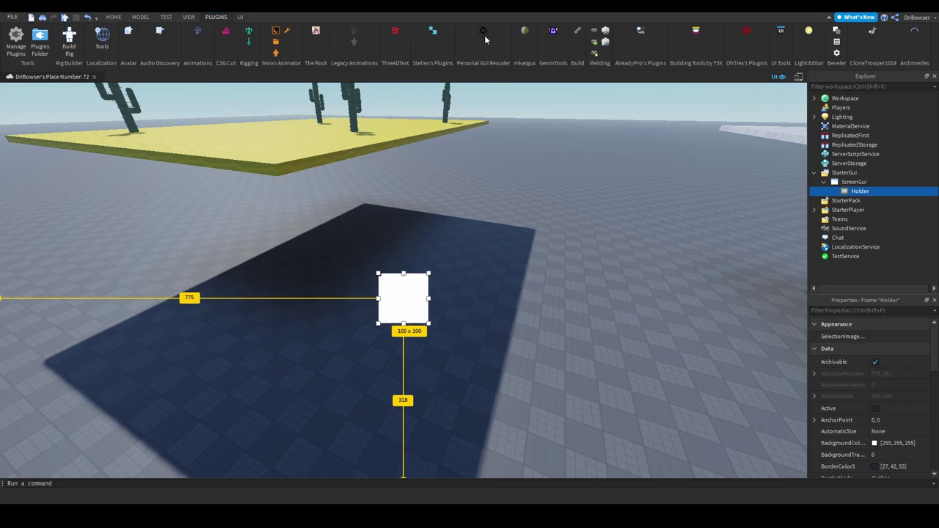
right_drag(529, 166, 529, 166)
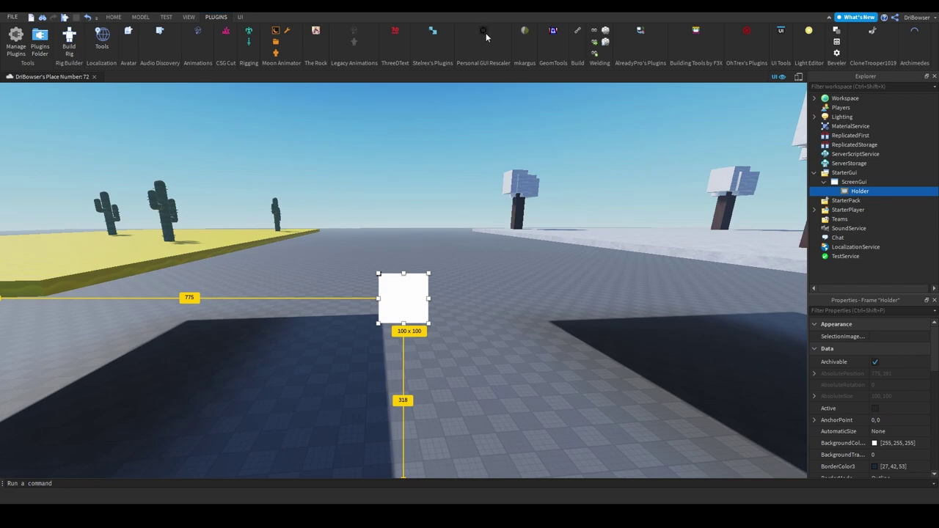
right_drag(504, 238, 503, 237)
click(445, 209)
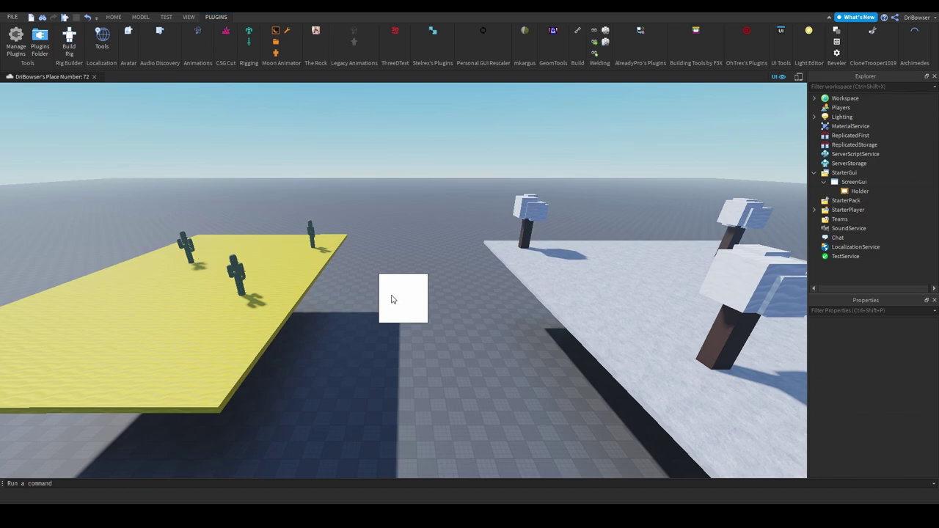
Move the Holder frame to the left edge of the game screen and resize it to about 188 x 381
click(859, 190)
right_drag(547, 237, 552, 242)
key(w)
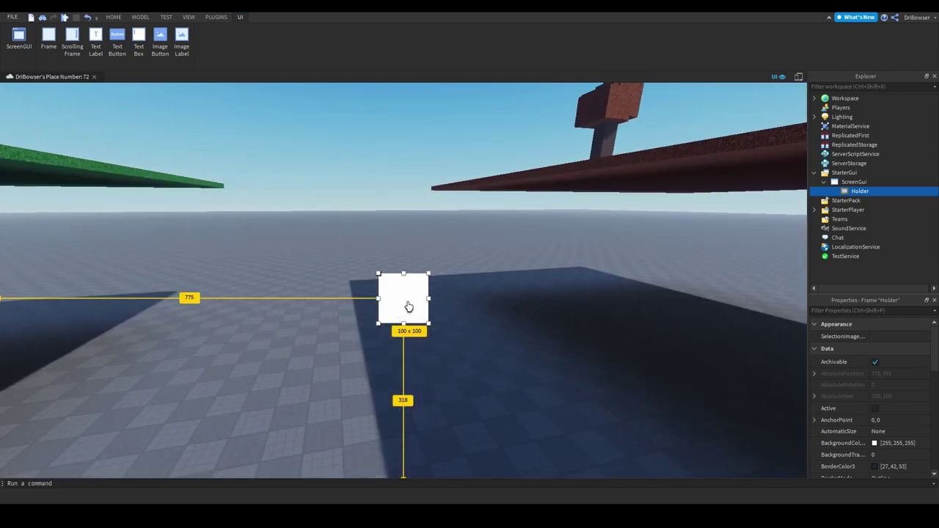
drag(409, 307, 101, 280)
drag(55, 304, 52, 444)
drag(62, 371, 61, 306)
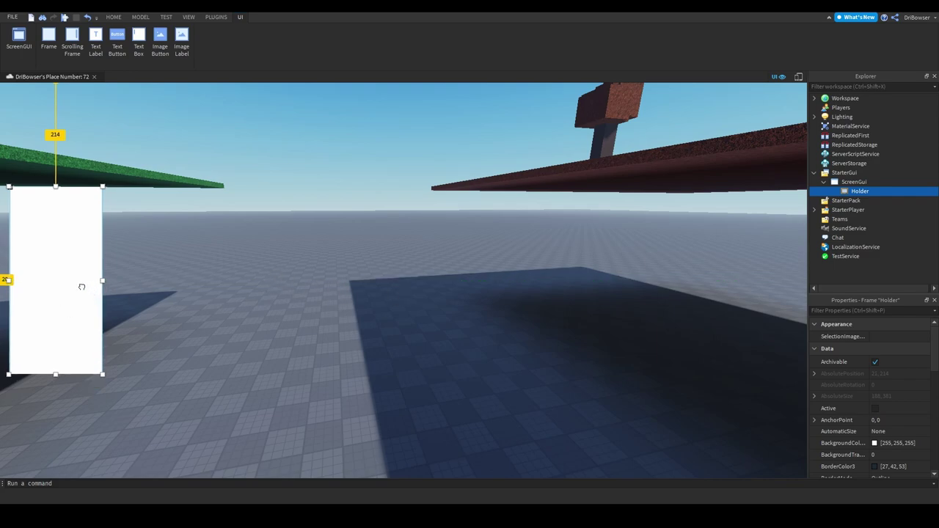
drag(71, 288, 70, 291)
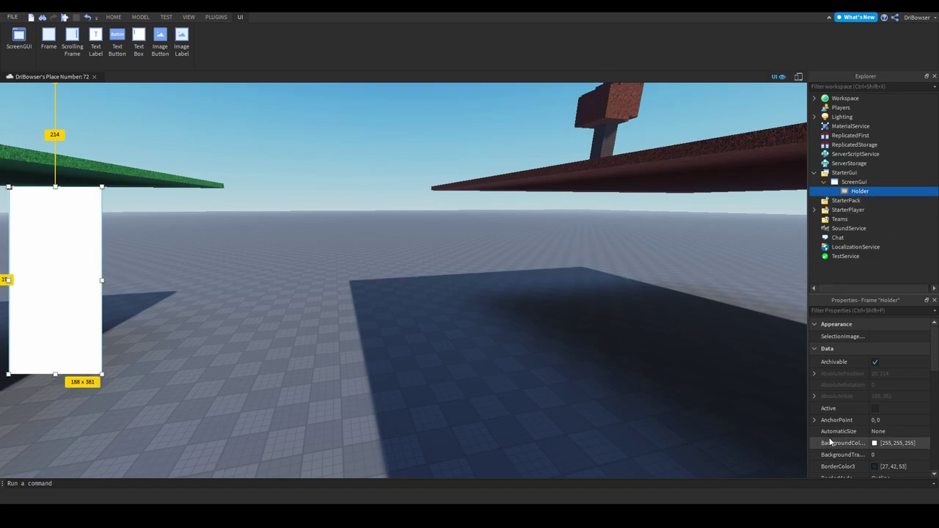
Set the Holder frame's background transparency to 0.7
scroll(830, 433, down, 3)
click(892, 345)
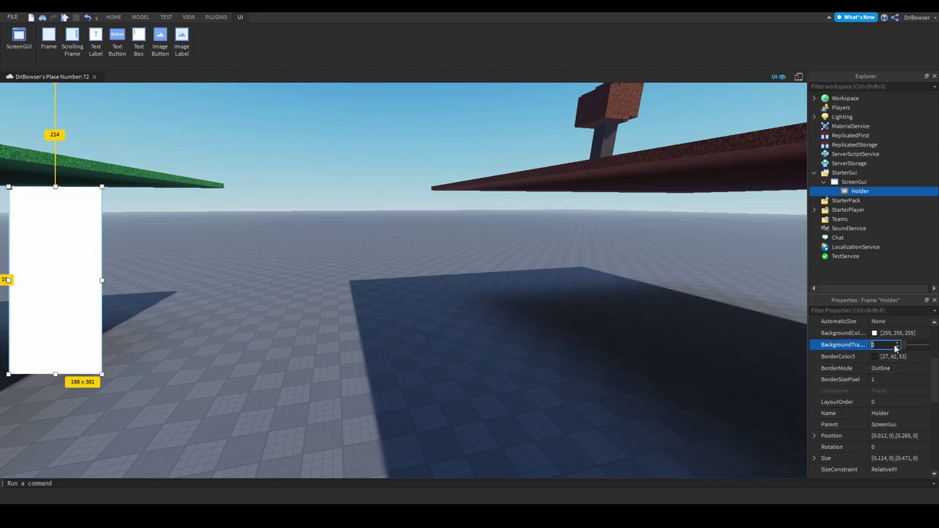
text(0.7)
key(Return)
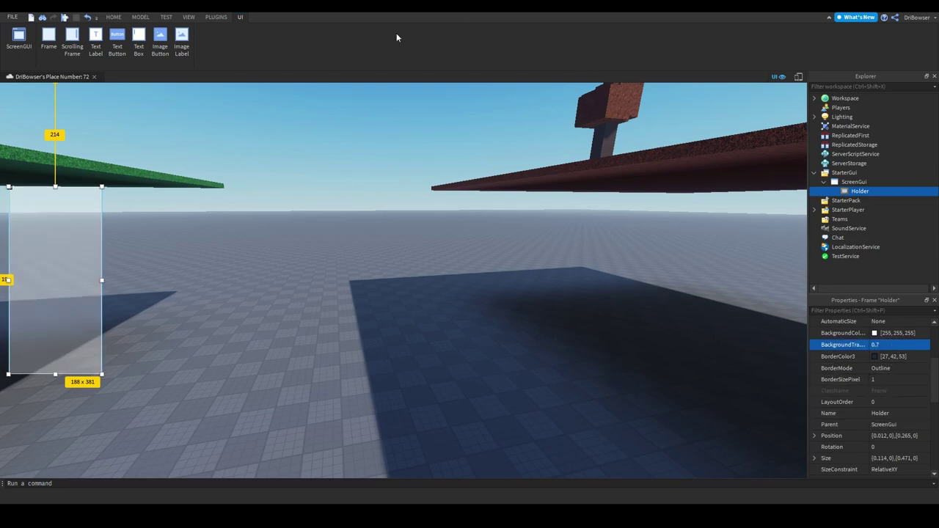
Round the Holder frame's corners with the Roundify plugin at size 12 and close its settings
click(217, 17)
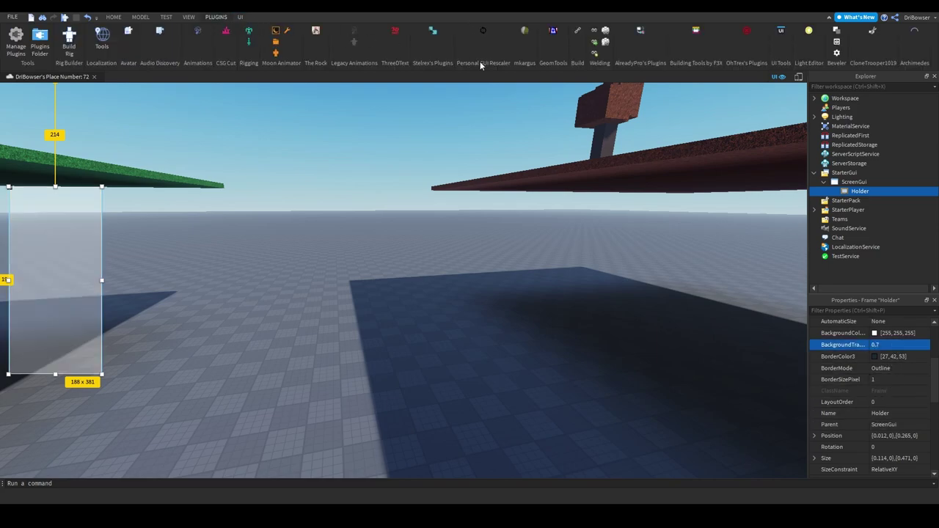
click(433, 31)
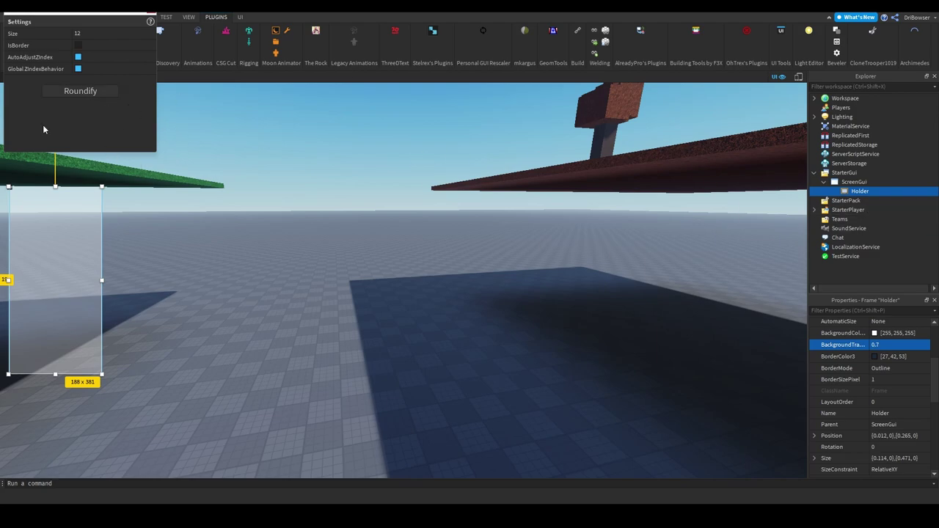
click(100, 91)
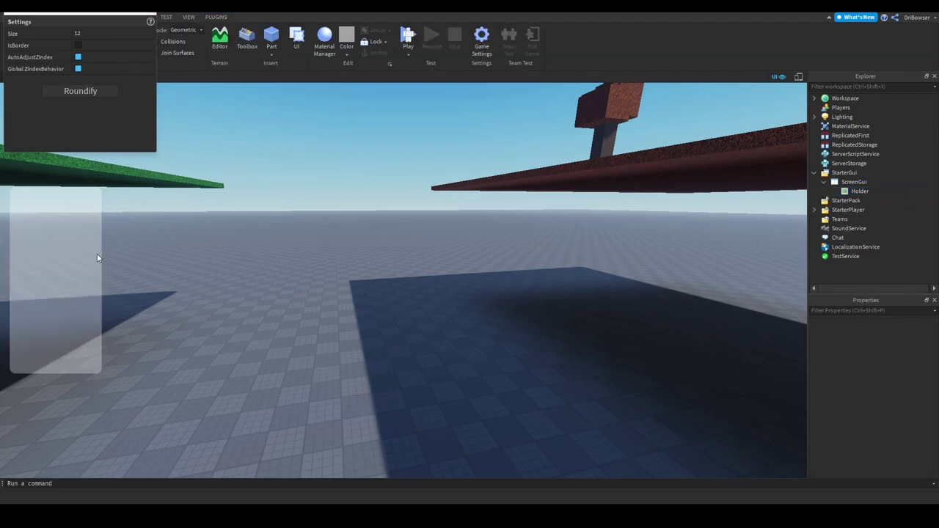
click(153, 12)
key(s)
right_drag(149, 266, 208, 271)
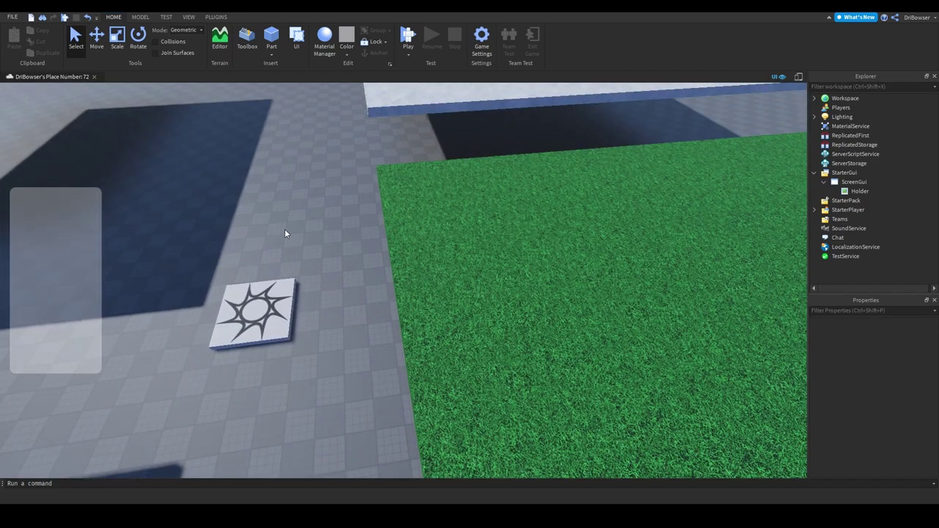
key(a)
right_drag(394, 198, 395, 198)
key(s)
key(w)
right_drag(378, 256, 379, 255)
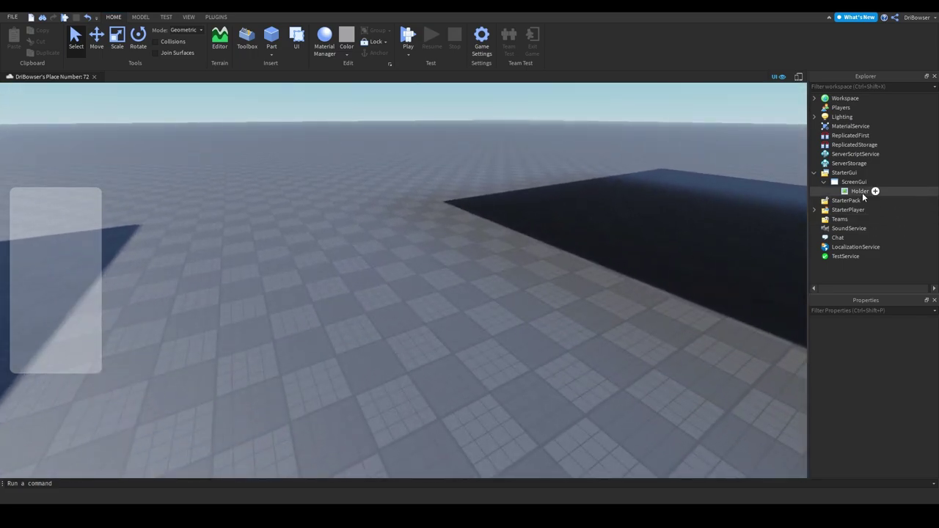
right_drag(444, 248, 444, 248)
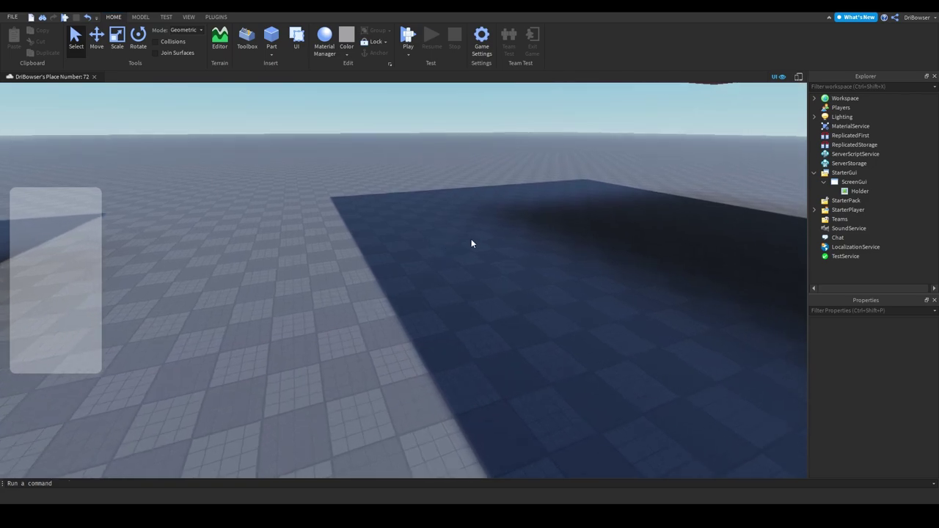
Insert a TextLabel into Holder and resize it to about 188 x 39 so it spans the frame's top
click(875, 191)
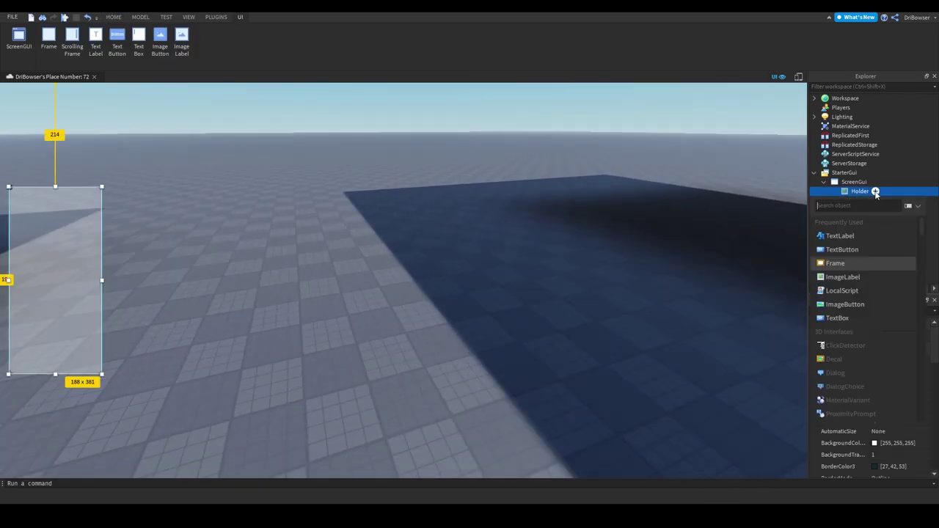
click(840, 235)
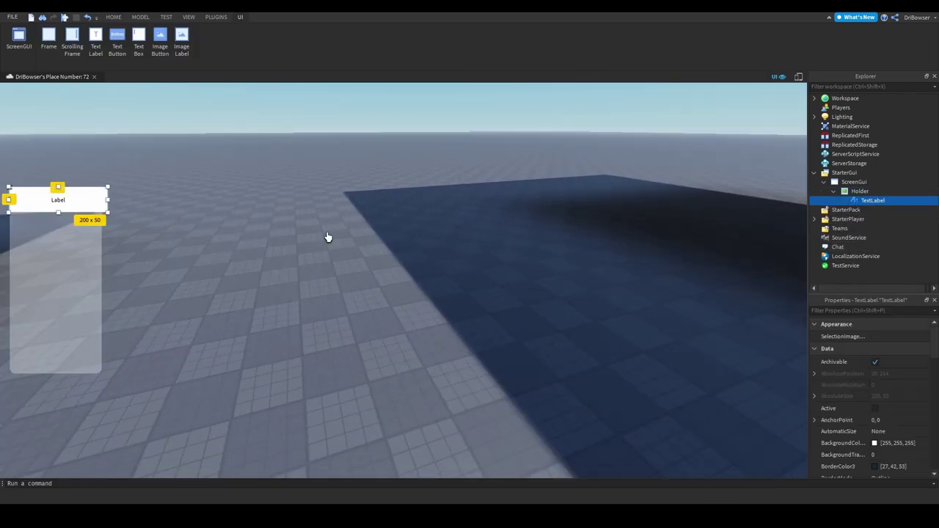
drag(110, 199, 56, 206)
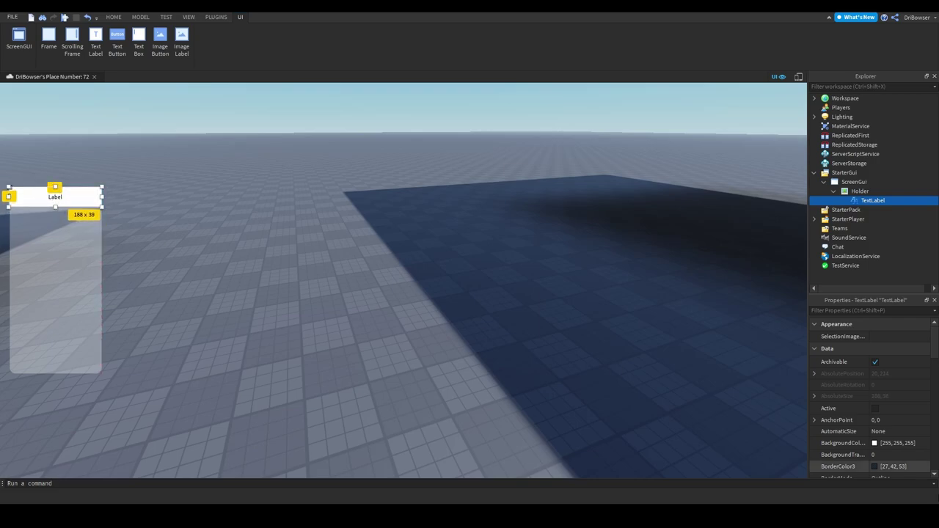
Make the text label's background fully transparent by setting its transparency to 1
scroll(872, 432, down, 1)
click(877, 418)
text(1)
key(Return)
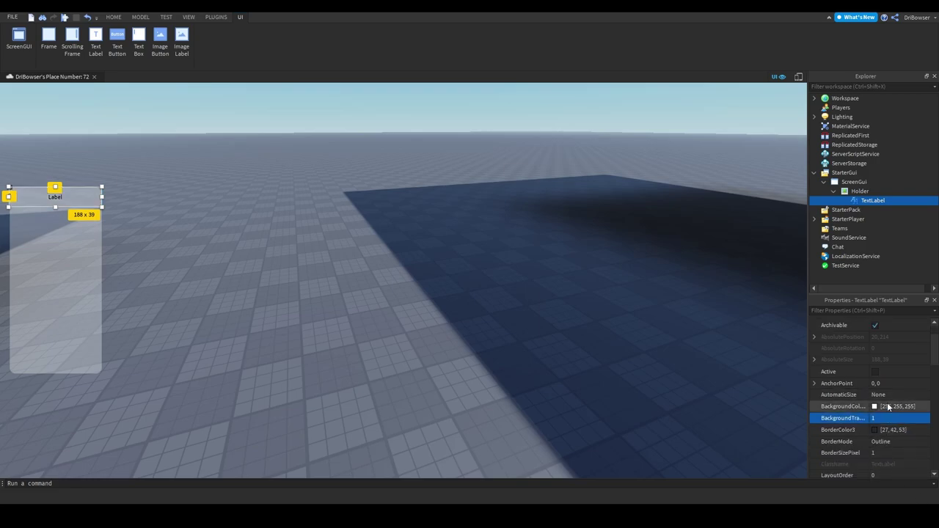
Set the text label's font to SourceSansBold and enable TextScaled
scroll(895, 411, down, 8)
click(901, 431)
click(901, 431)
scroll(907, 466, down, 1)
click(908, 492)
scroll(907, 412, down, 1)
scroll(902, 434, down, 1)
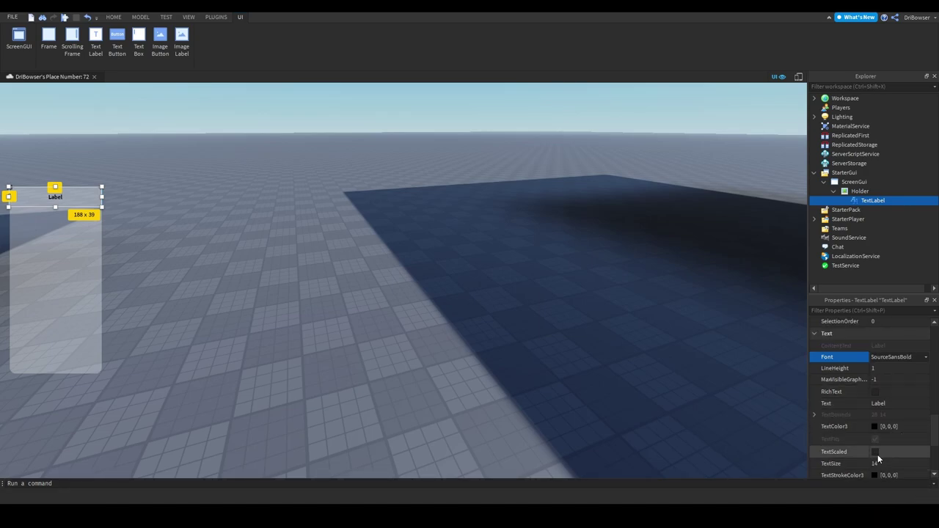
click(878, 454)
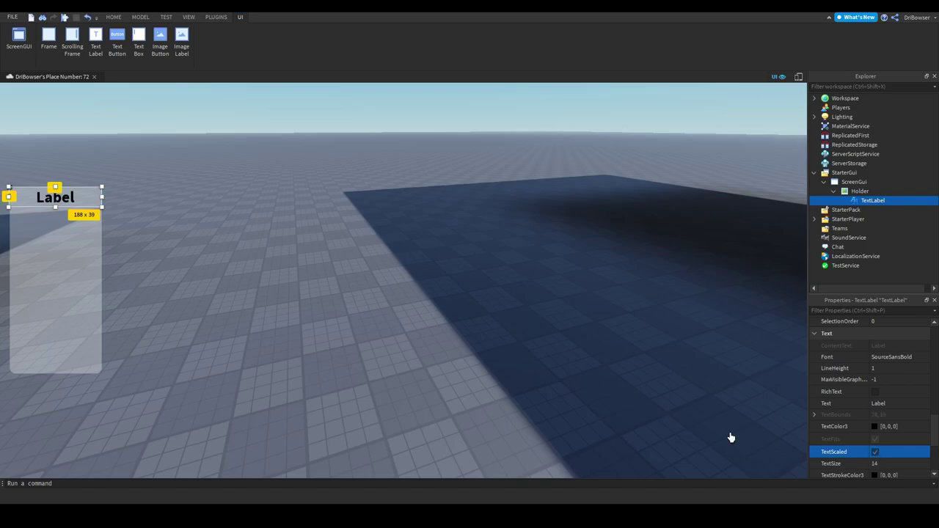
Change the label's text color to white (255, 255, 255)
click(875, 426)
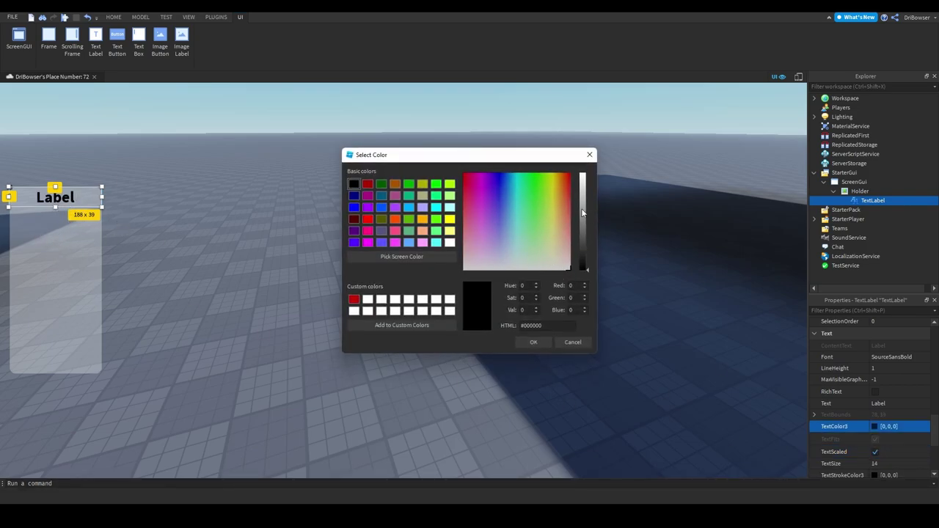
drag(582, 213, 587, 132)
click(541, 345)
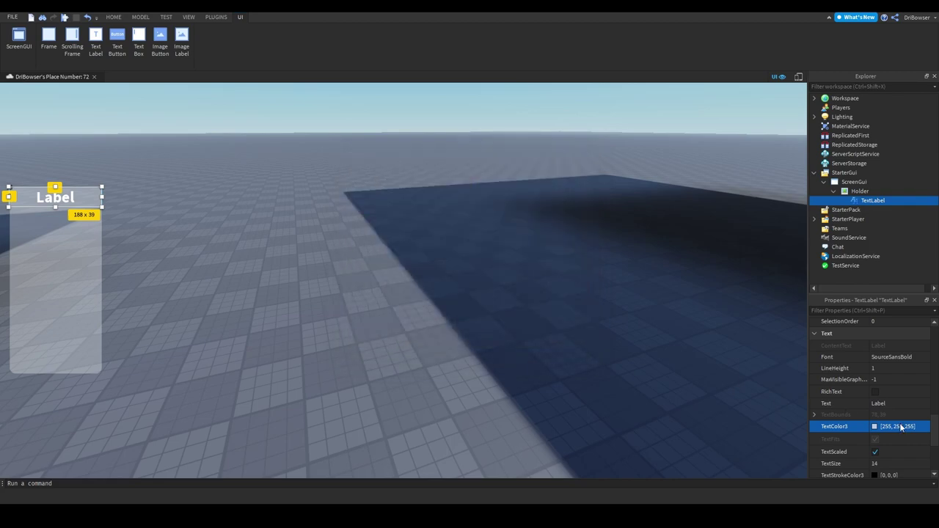
Set the label's text to Locations and deselect it
click(903, 403)
text(Locations)
key(Return)
click(530, 160)
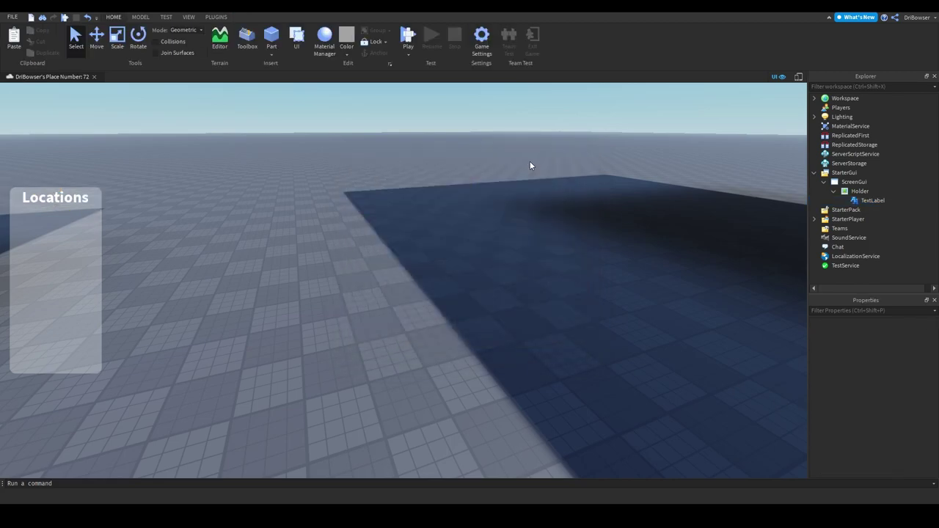
Rename the text label inside Holder as Title
key(w)
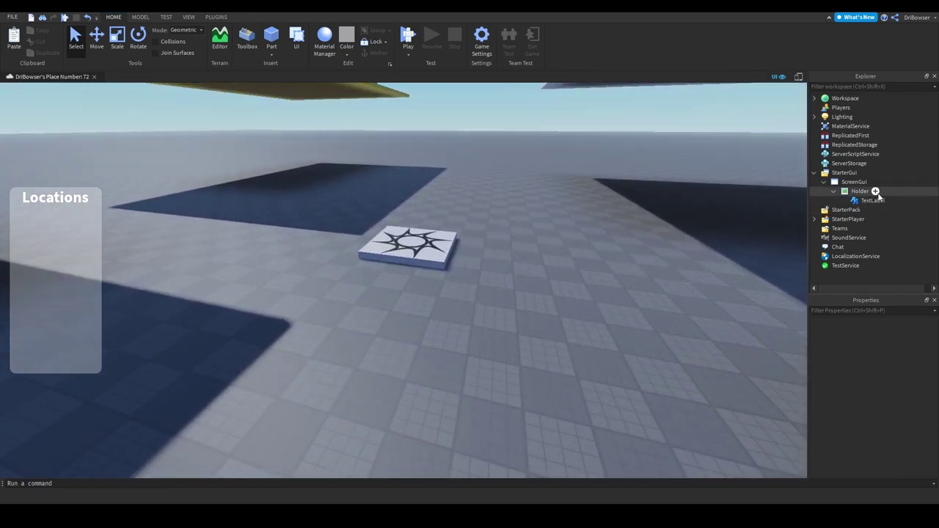
click(891, 191)
click(840, 236)
right_click(872, 201)
click(859, 270)
text(Title)
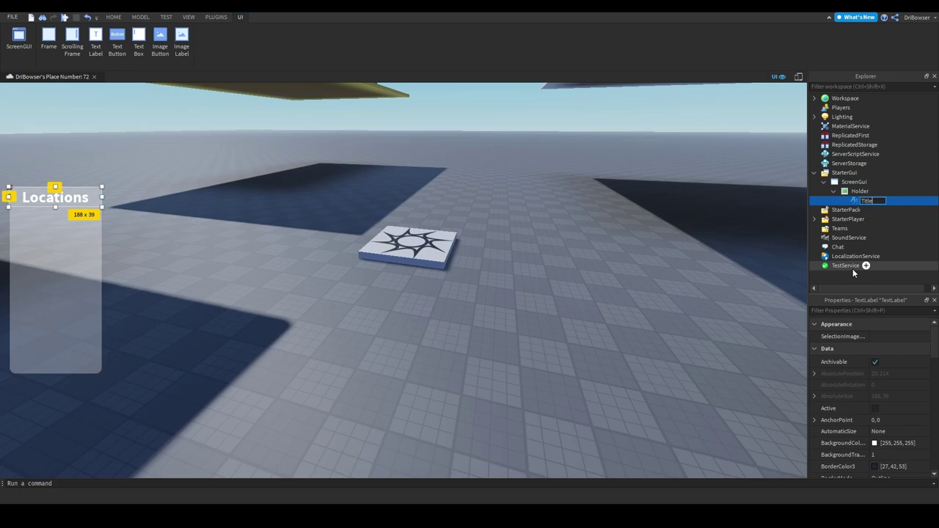
key(Return)
Insert a Frame into Holder and shape it into a divider of about 188 x 6 directly below the Locations title
click(876, 192)
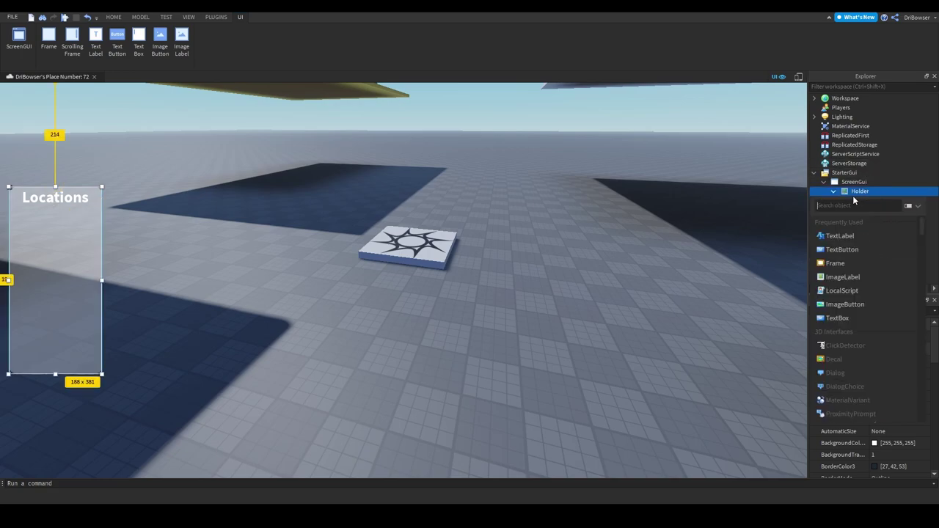
click(841, 264)
click(45, 209)
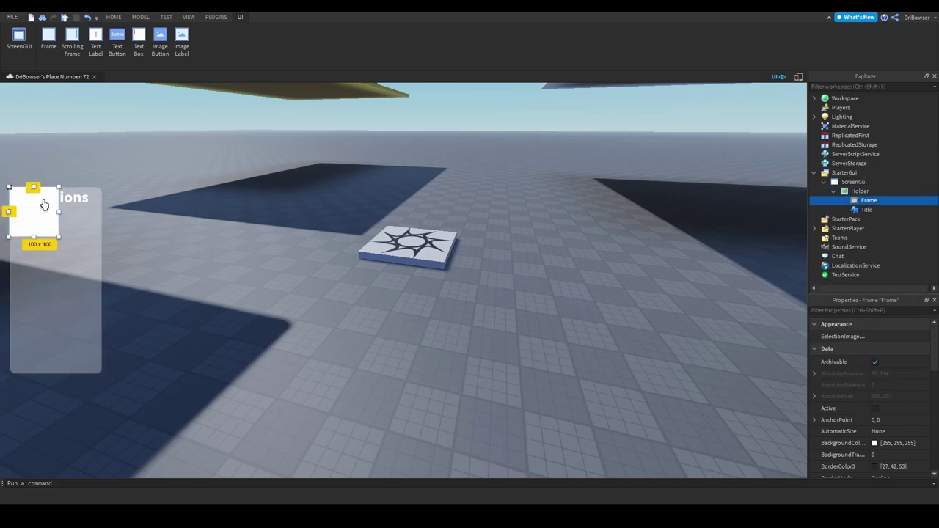
drag(33, 187, 33, 206)
drag(34, 240, 42, 211)
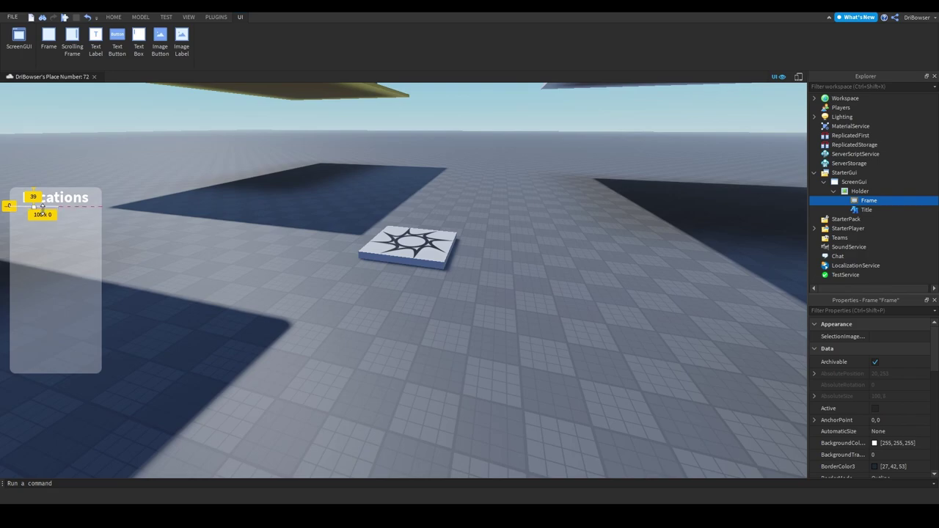
drag(58, 209, 105, 213)
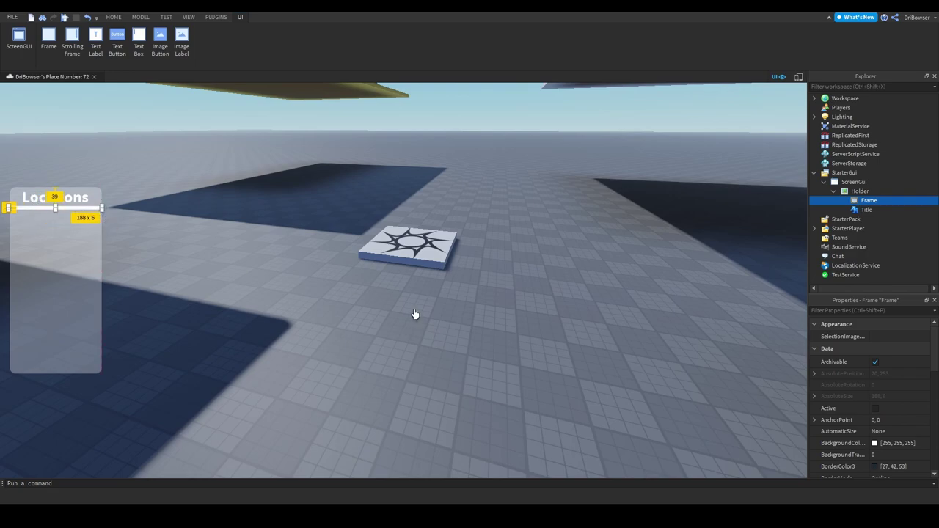
Set the divider frame's BorderSizePixel to 0 and select the ScreenGui
click(860, 192)
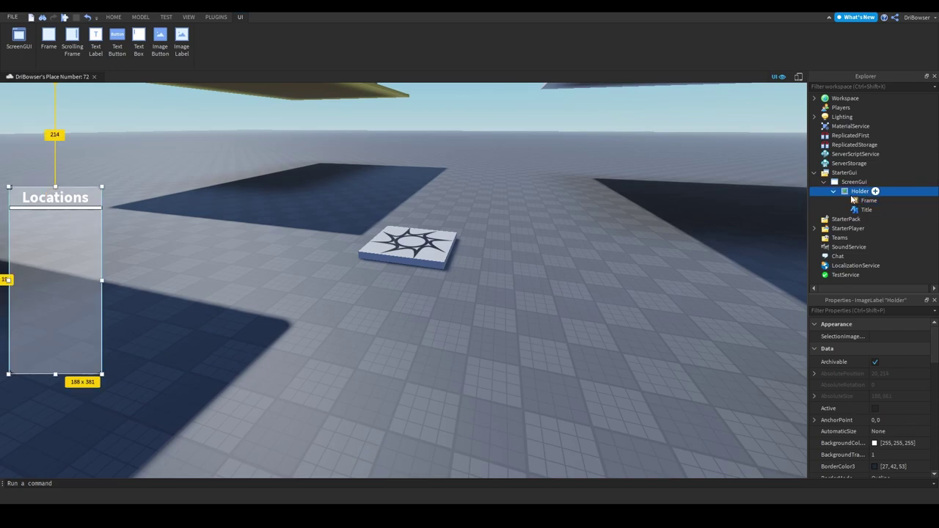
click(863, 203)
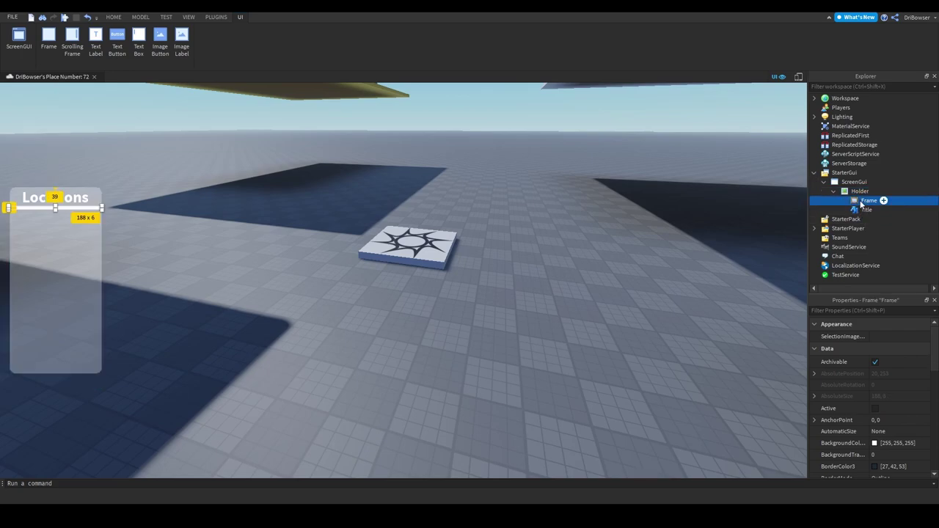
scroll(894, 357, down, 3)
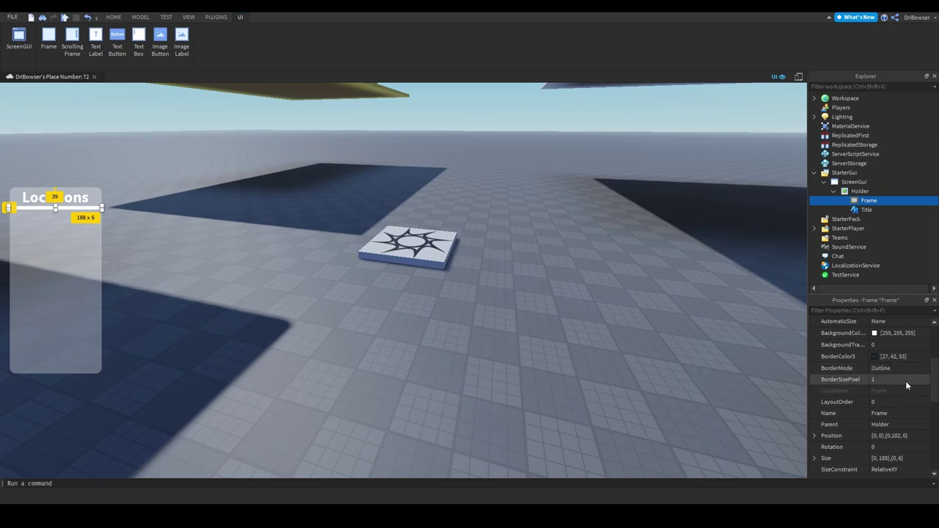
click(889, 379)
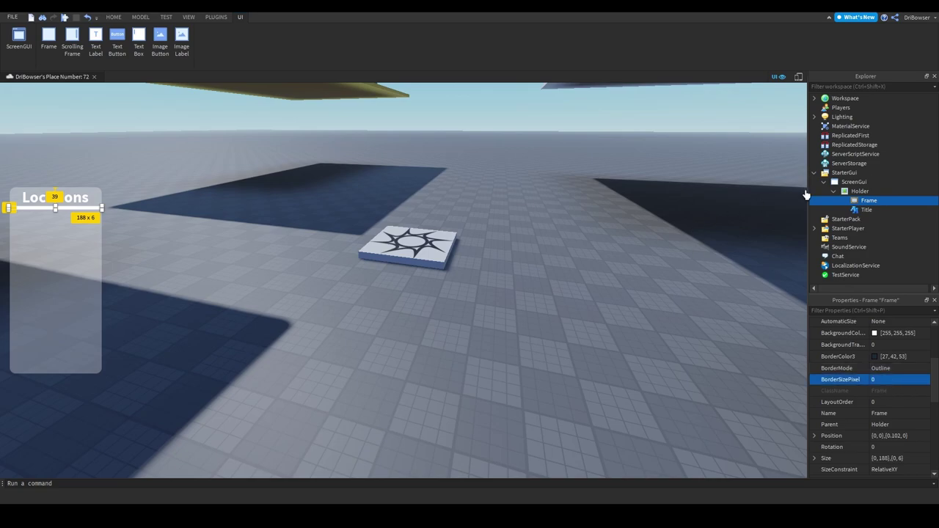
click(854, 182)
right_drag(532, 275, 532, 270)
key(w)
right_drag(651, 239, 652, 238)
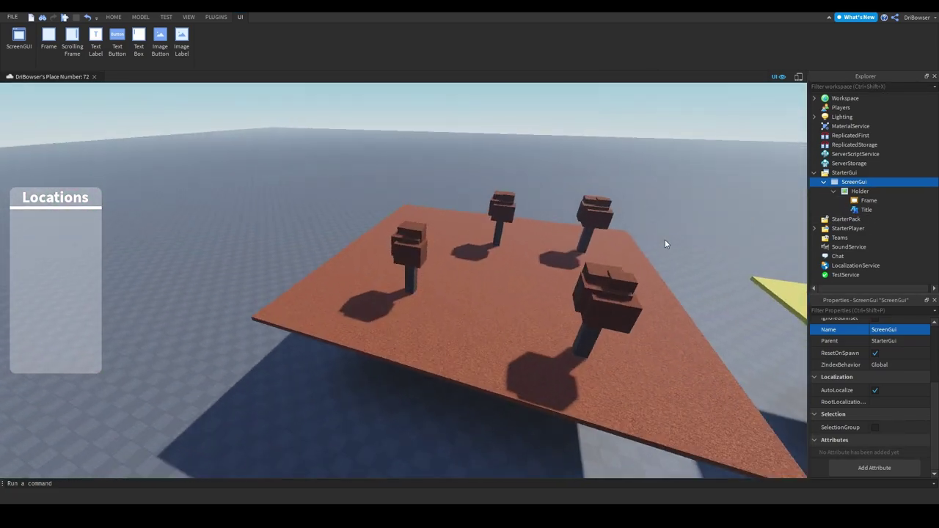
click(860, 210)
ctrl+click(863, 201)
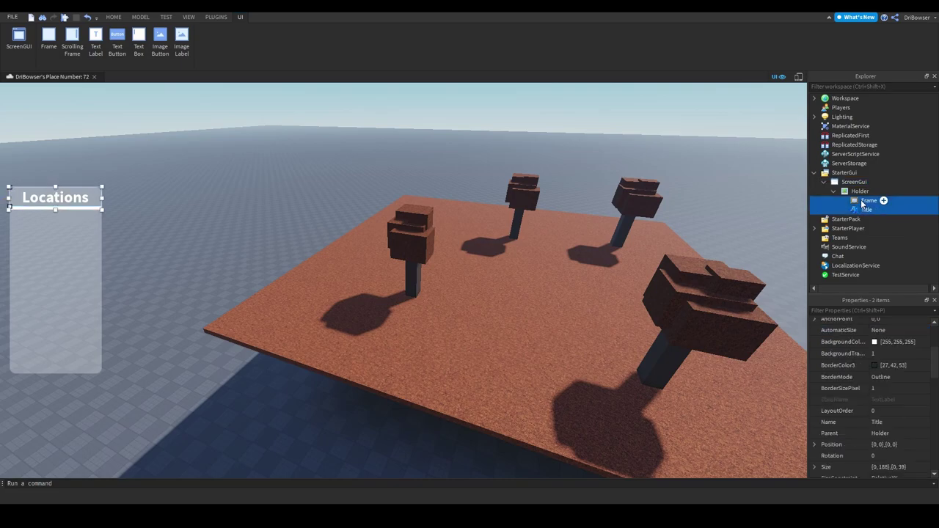
click(215, 17)
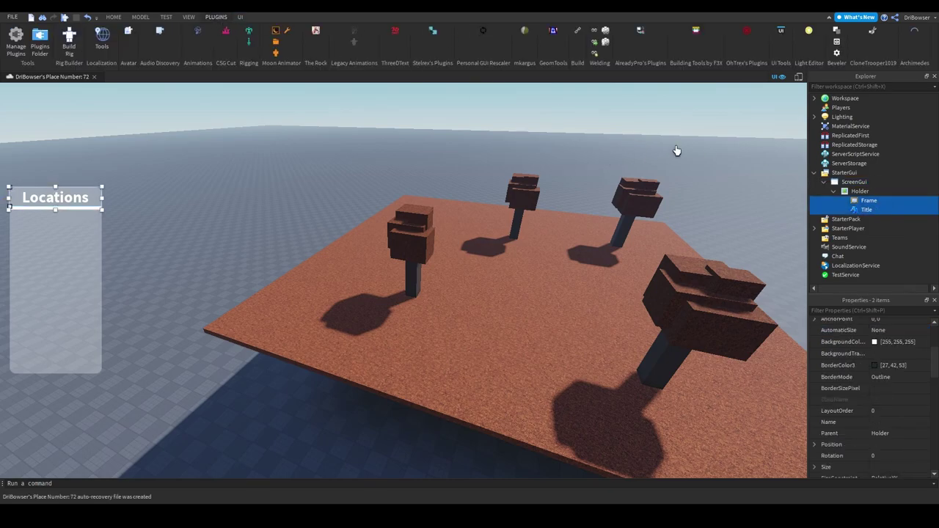
click(708, 140)
right_drag(707, 140, 708, 144)
key(w)
right_drag(316, 226, 316, 226)
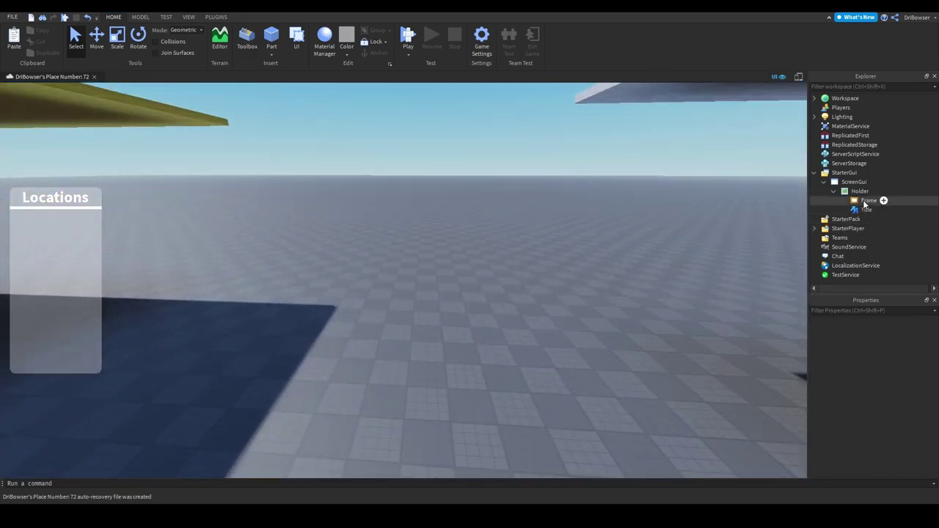
Rename the divider frame inside Holder as Underline
click(868, 203)
right_click(868, 205)
click(833, 273)
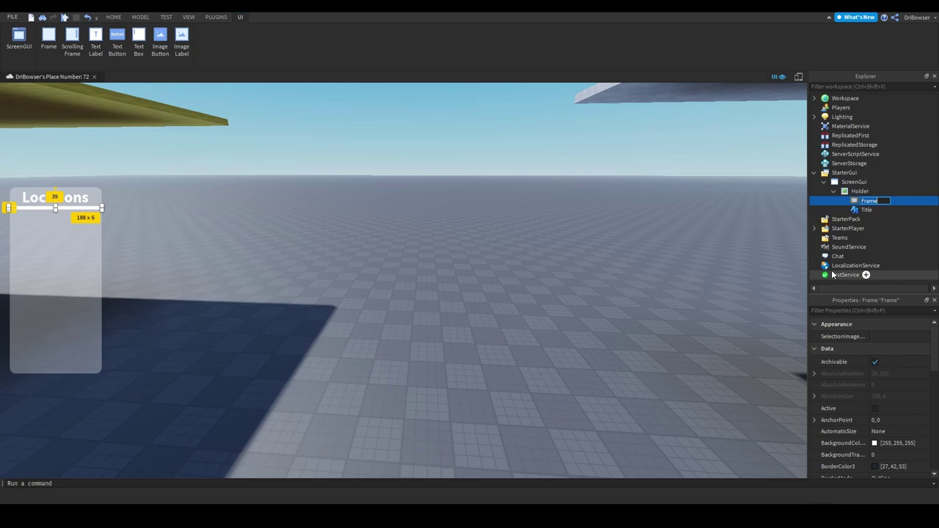
text(Underline)
key(Return)
Insert a TextButton into Holder and shape it to about 179 x 50 just below the Underline frame
click(875, 192)
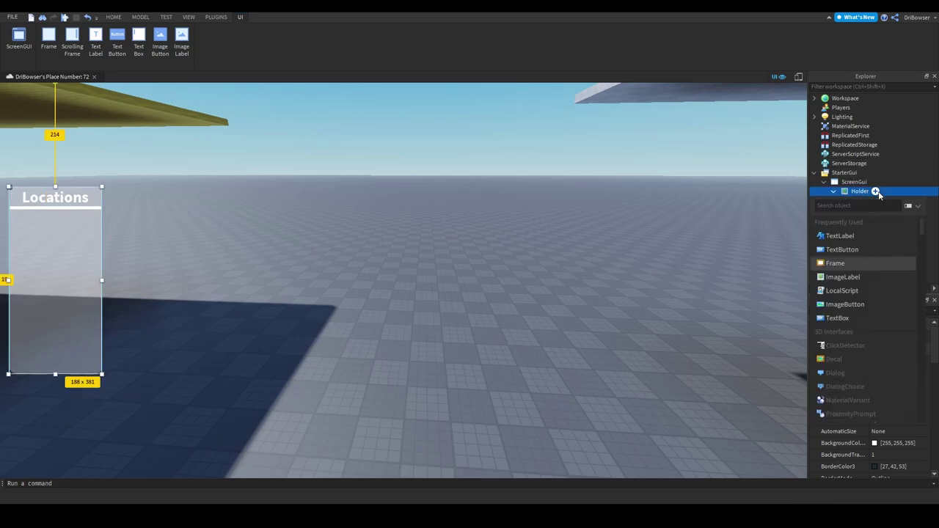
click(872, 249)
drag(105, 209, 80, 237)
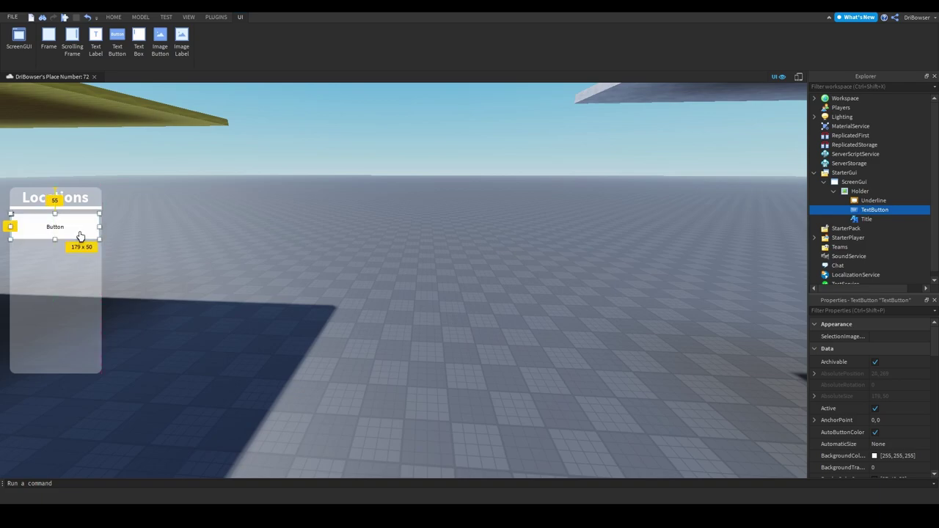
Round the text button's corners with the Roundify plugin at size 12 and close the plugin's settings
click(217, 18)
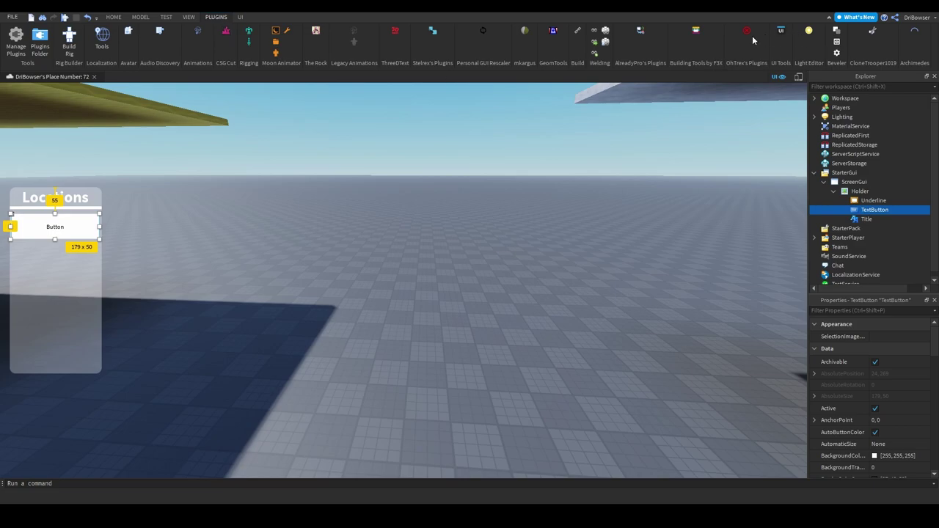
click(432, 33)
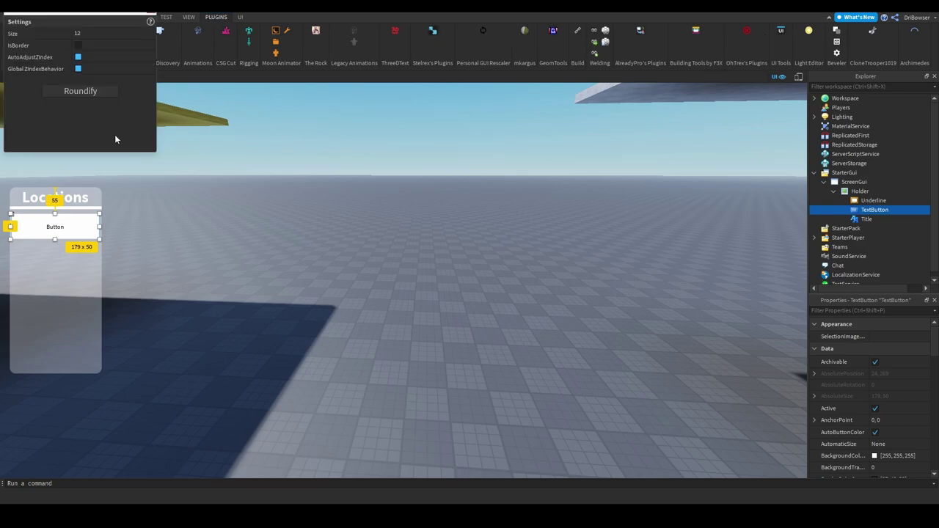
click(92, 91)
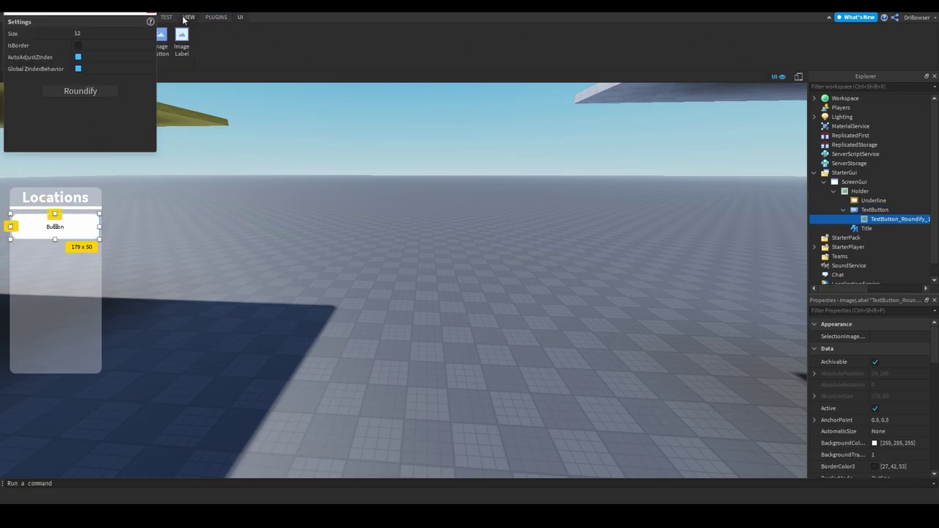
click(153, 12)
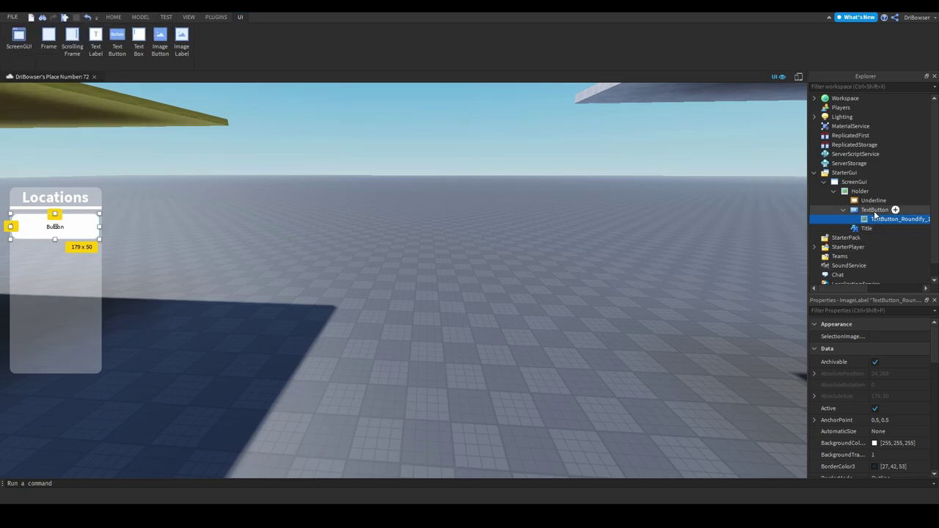
Set the ImageColor3 of the text button's rounded background to grey (153, 153, 153)
scroll(903, 453, down, 5)
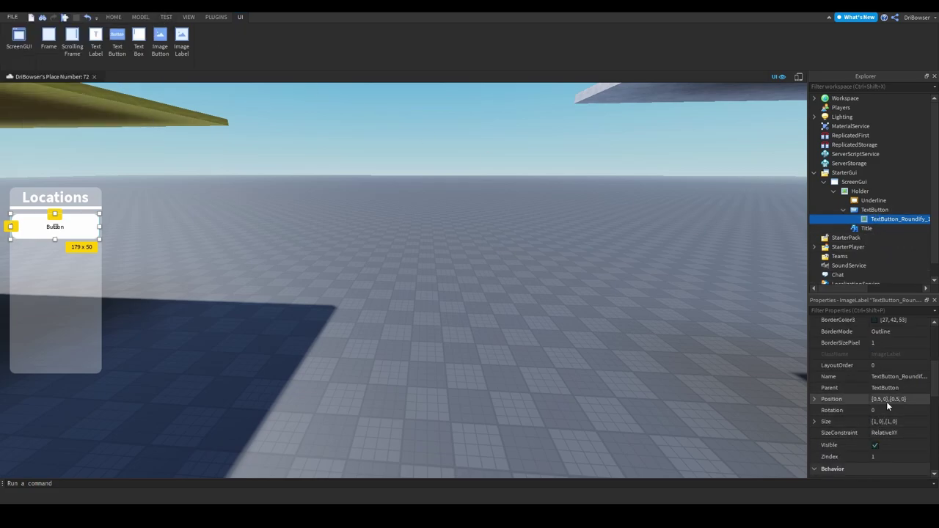
scroll(912, 397, down, 3)
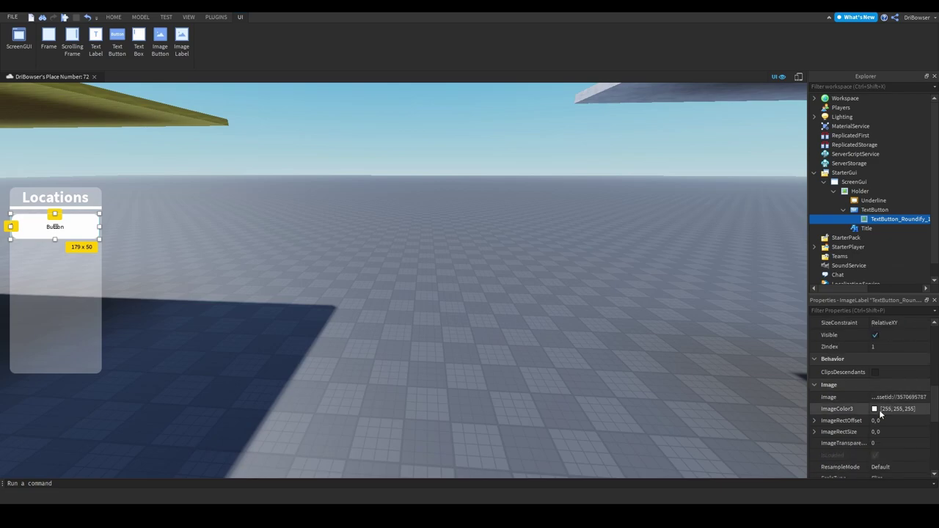
click(878, 411)
drag(588, 241, 588, 210)
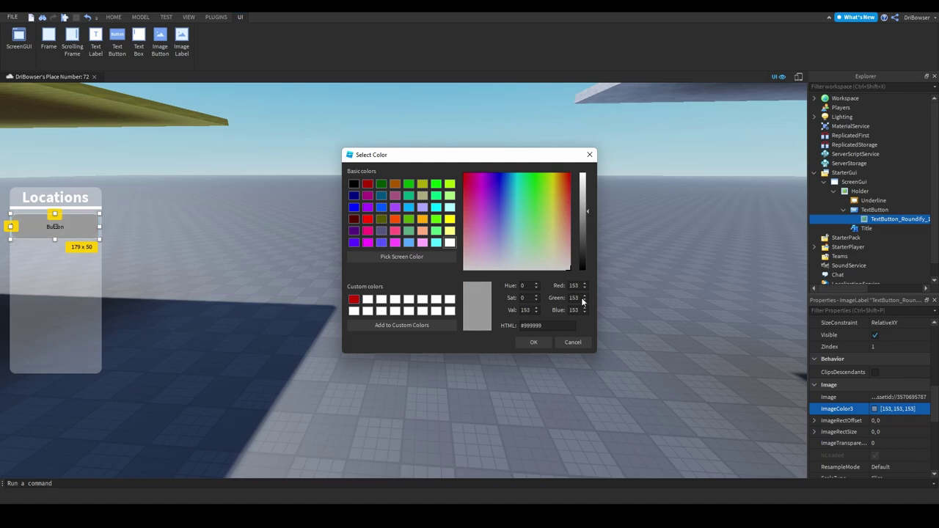
click(534, 342)
Set the text button's font to SourceSansBold
click(892, 210)
scroll(876, 403, up, 2)
scroll(878, 386, down, 5)
click(890, 371)
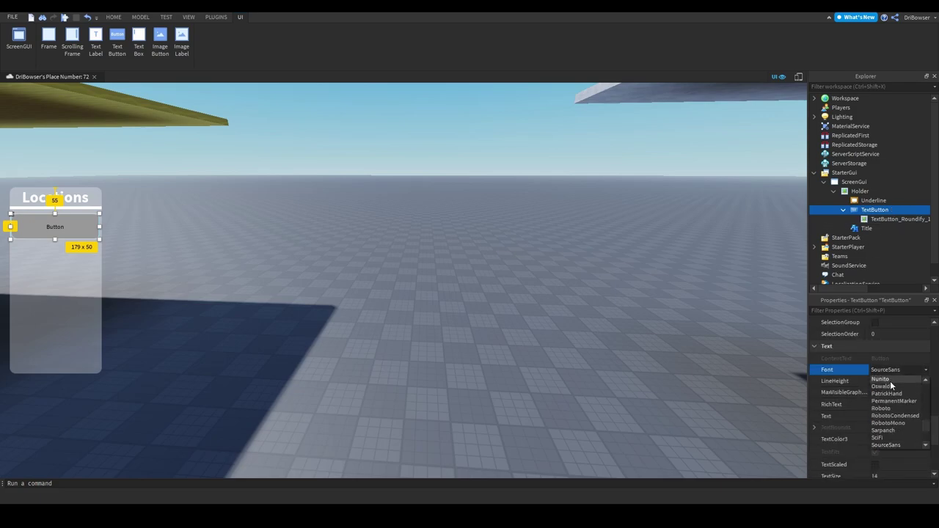
click(891, 437)
Change the button's text color to white (255, 255, 255) and turn on TextScaled
click(874, 439)
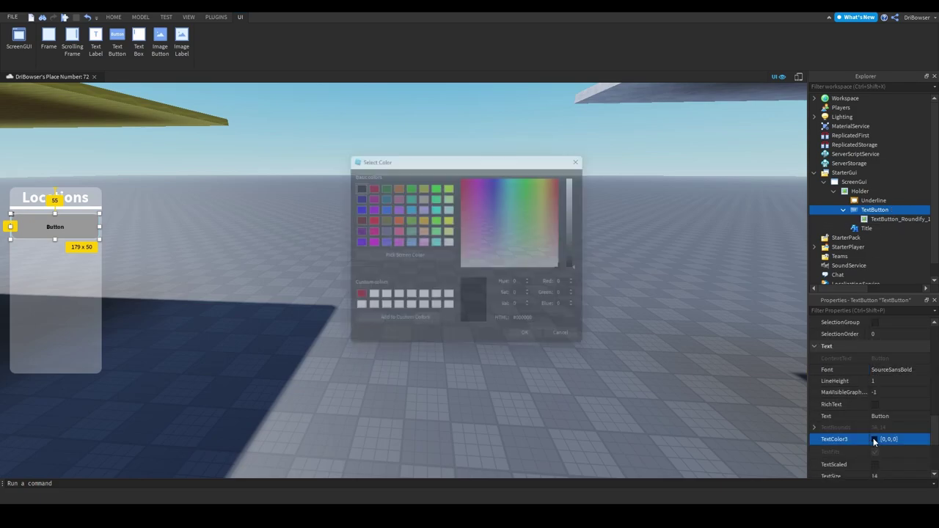
drag(584, 207, 589, 134)
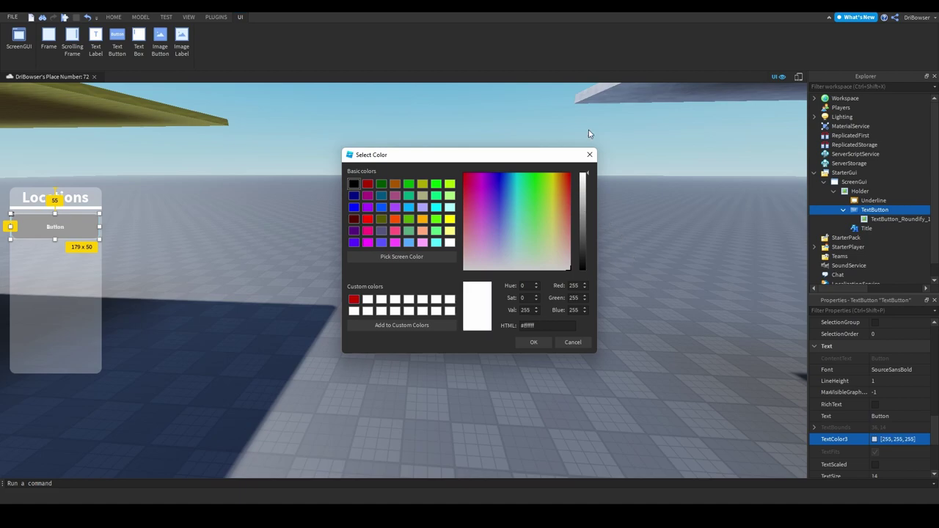
click(534, 343)
click(875, 465)
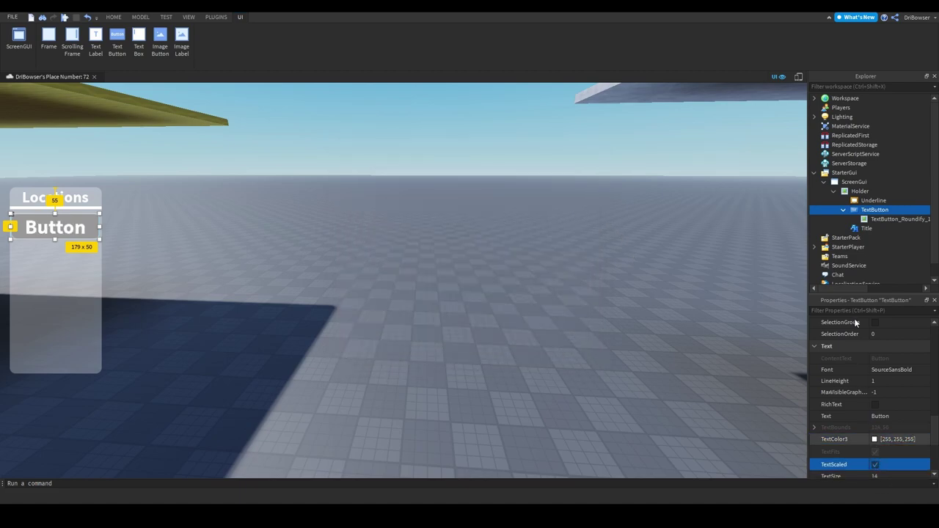
Rename the text button inside Holder as Desert
click(871, 201)
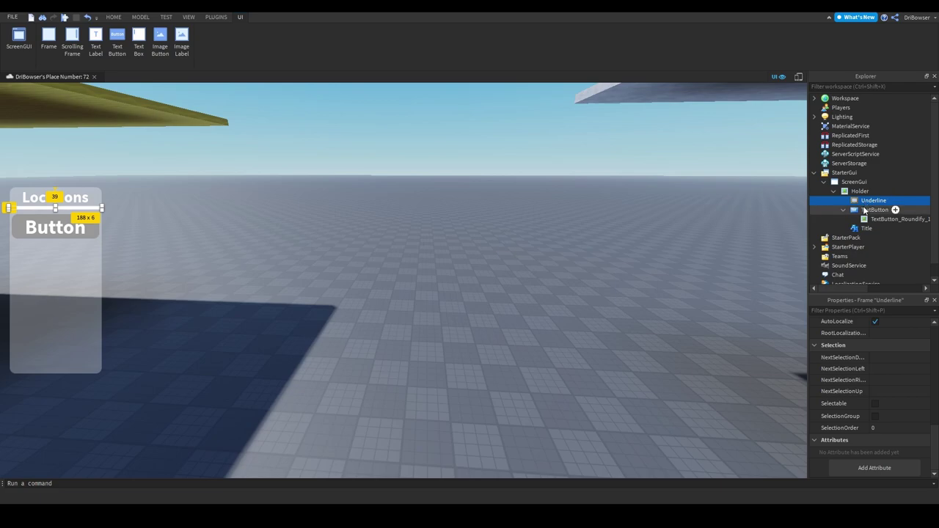
click(865, 209)
right_click(873, 210)
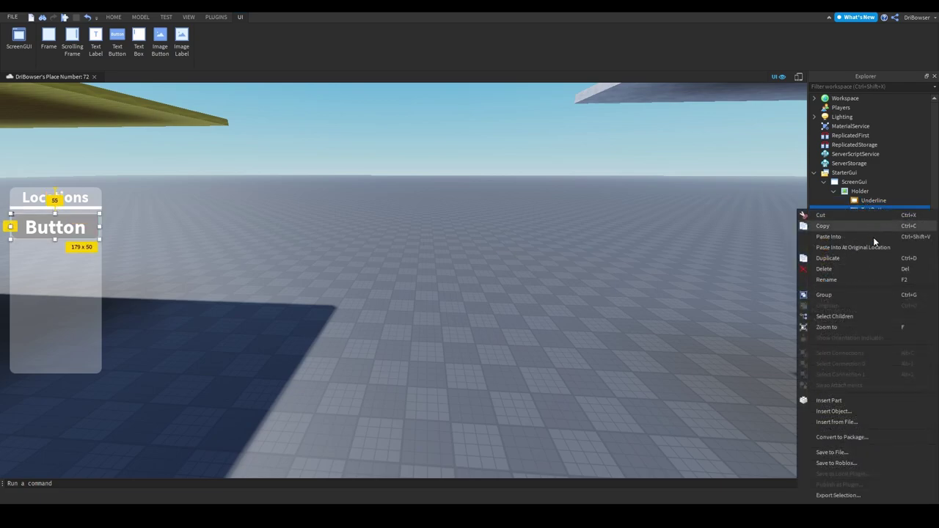
click(859, 281)
text(Desert)
key(Return)
Set the Desert button's displayed text to Desert and deselect it
scroll(872, 386, down, 4)
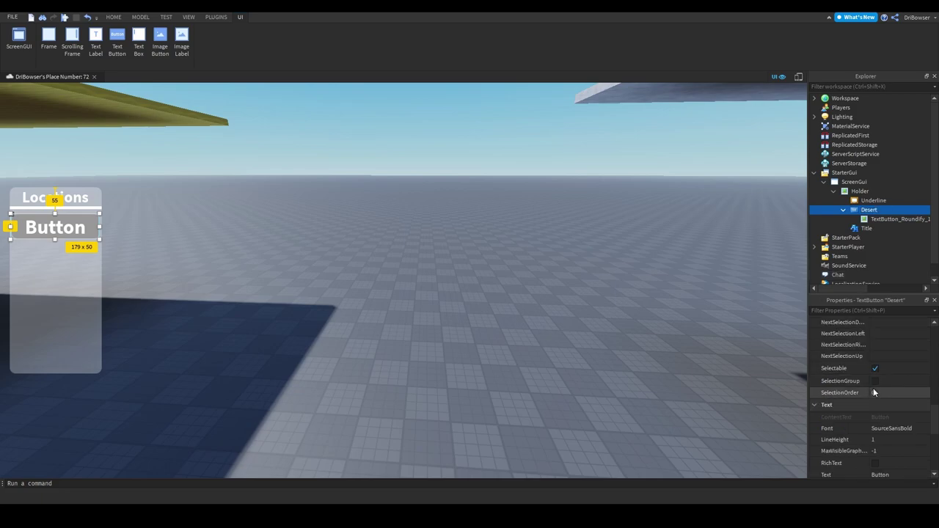
click(889, 402)
text(Desert)
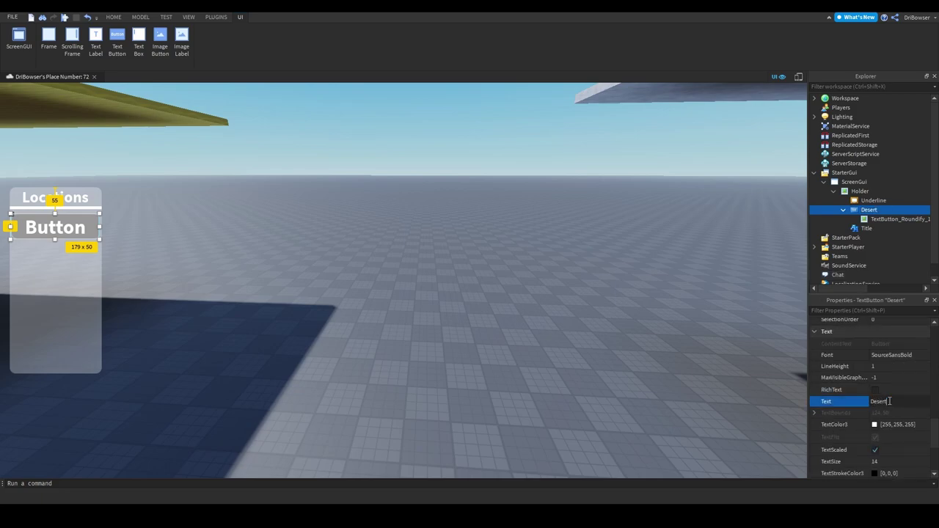
key(Return)
click(593, 230)
Duplicate the Desert button and place the copy directly below the original with a small gap
right_drag(593, 231, 593, 230)
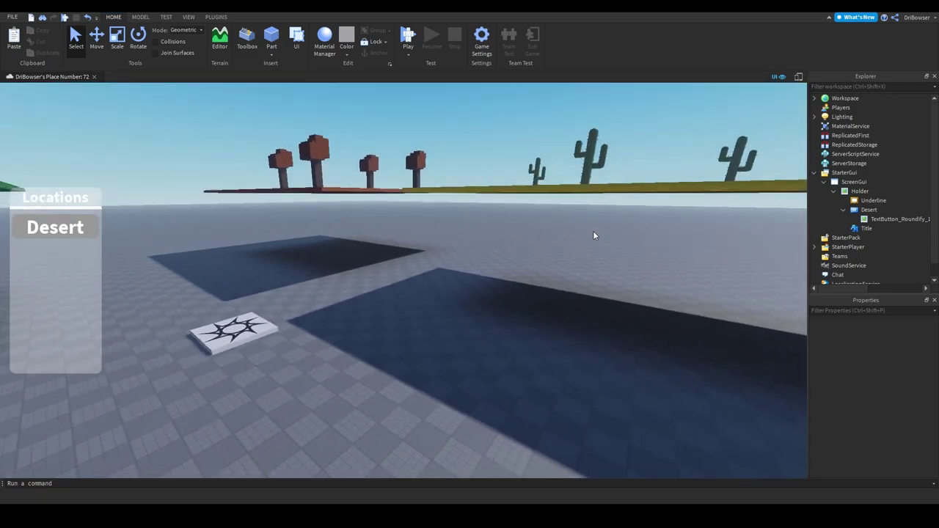
key(w)
click(883, 209)
key(ctrl+d)
drag(56, 229, 57, 263)
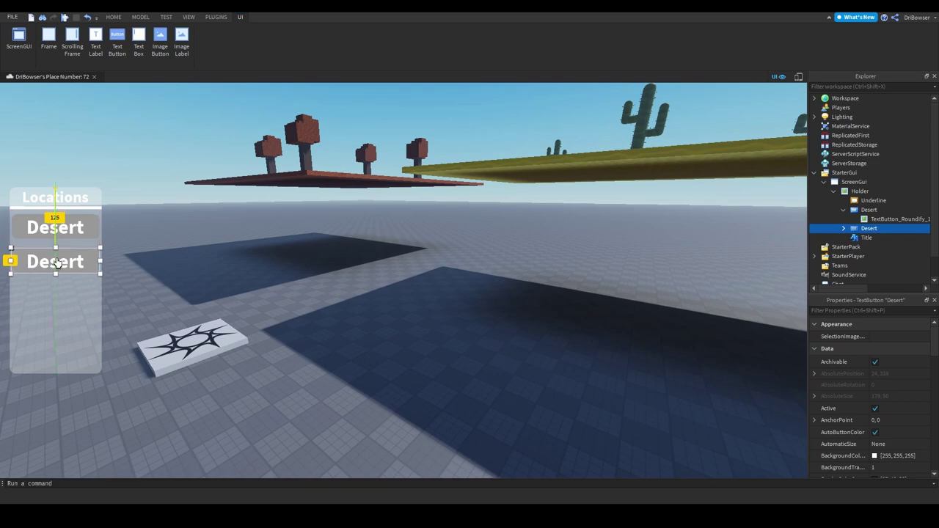
Rename the duplicated button as Grass and set its displayed text to Grass
right_click(858, 229)
click(834, 71)
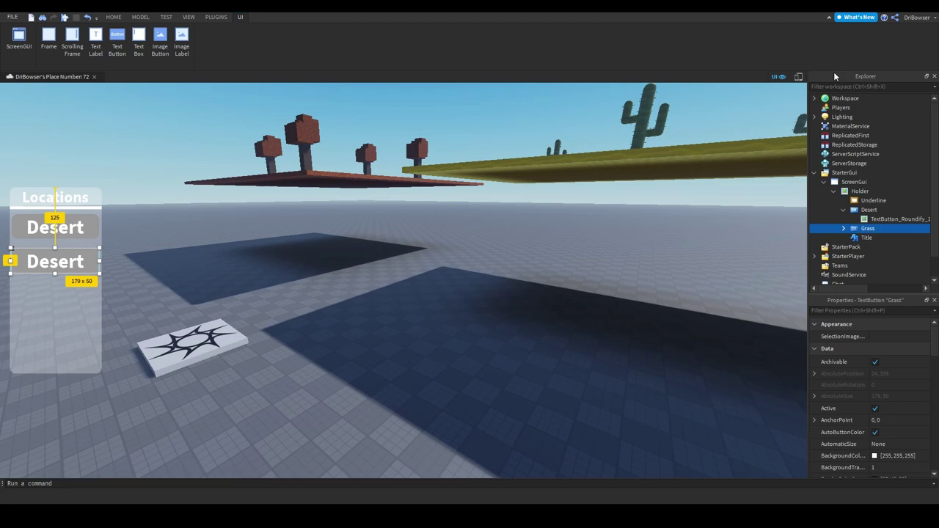
click(843, 228)
scroll(893, 436, down, 4)
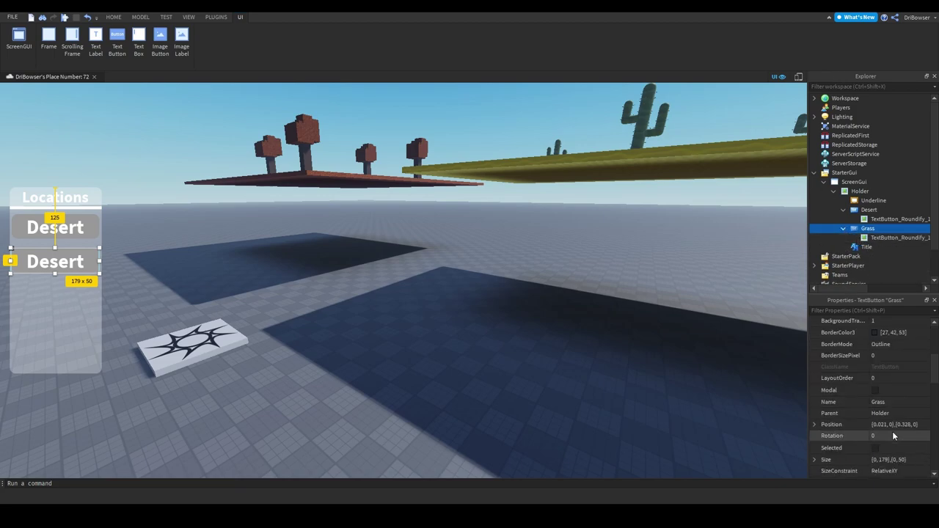
scroll(892, 425, down, 5)
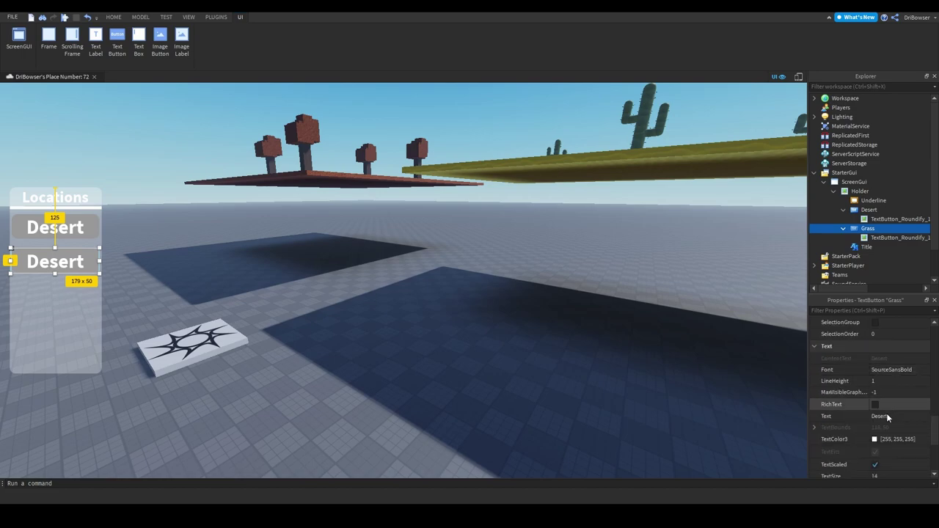
click(889, 416)
text(Grass)
key(Return)
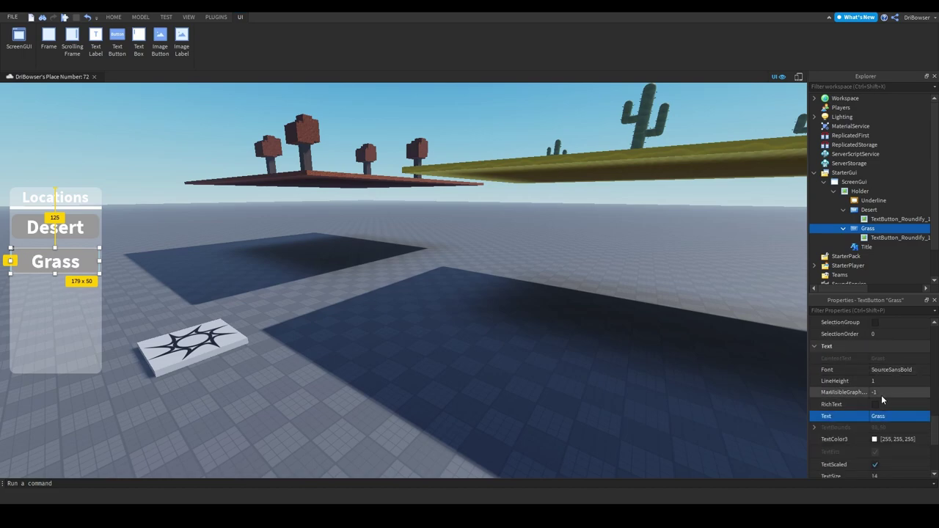
Duplicate the Grass button and place the copy directly below the original with a small gap
key(ctrl+d)
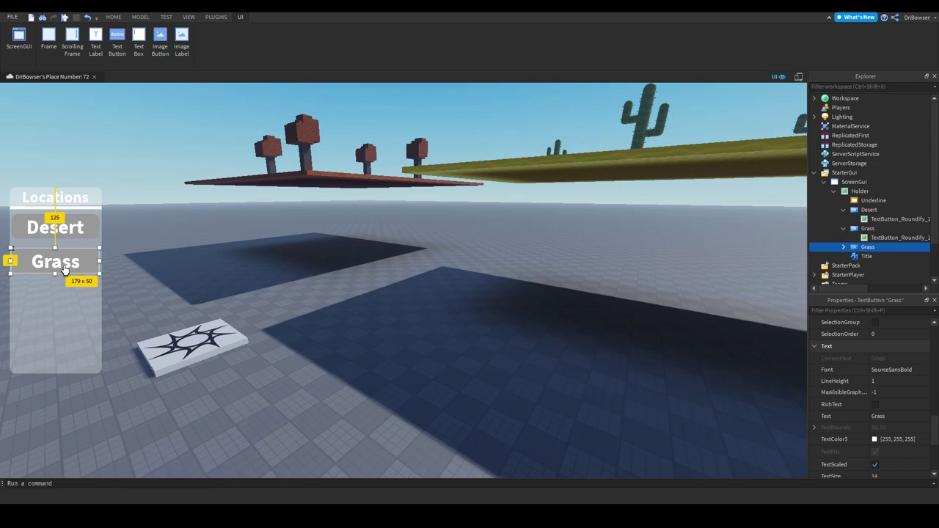
drag(59, 270, 61, 304)
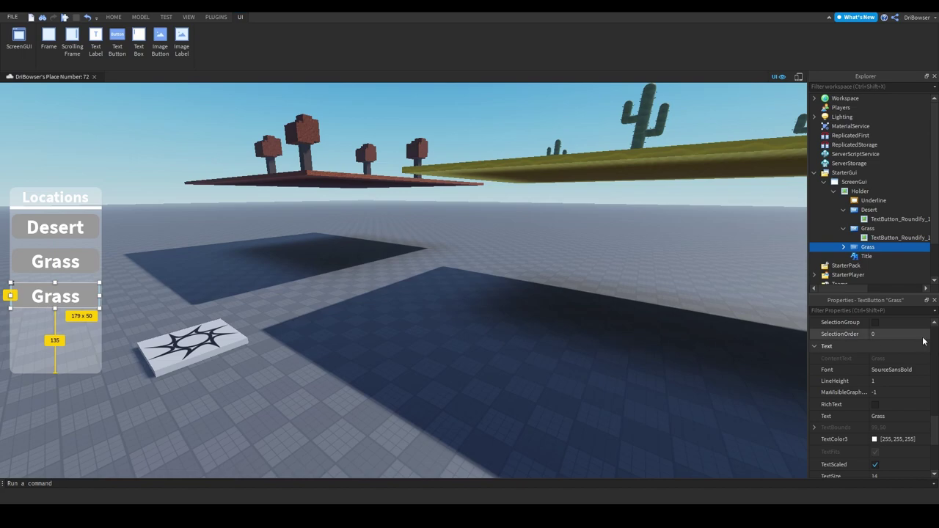
Rename the duplicated Grass button as Winter
right_click(867, 251)
click(831, 66)
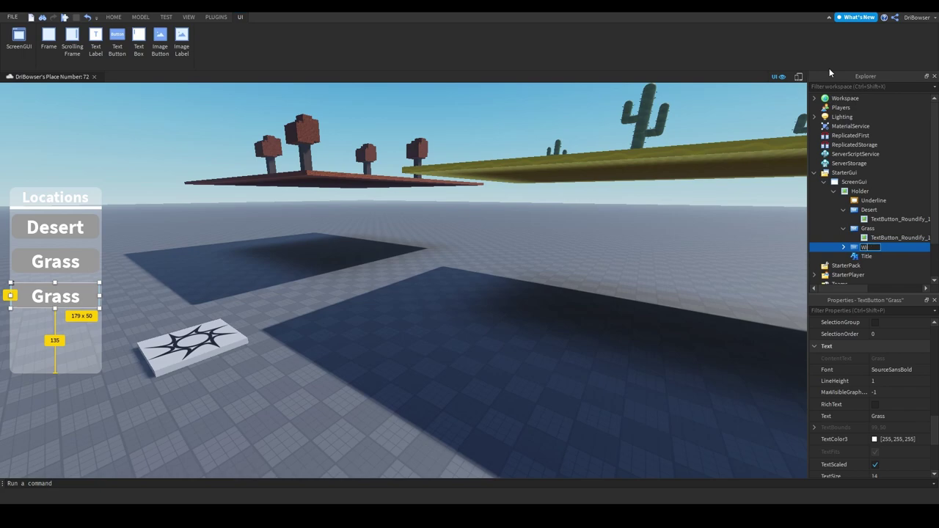
text(Winter)
key(Return)
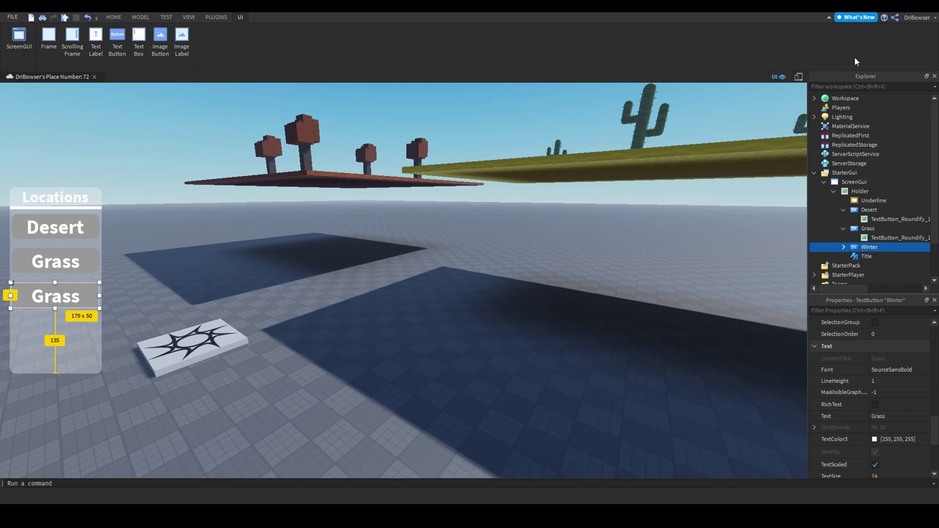
Check the map model names in Workspace, and give the Winter button both the displayed text and the name Snow
click(814, 98)
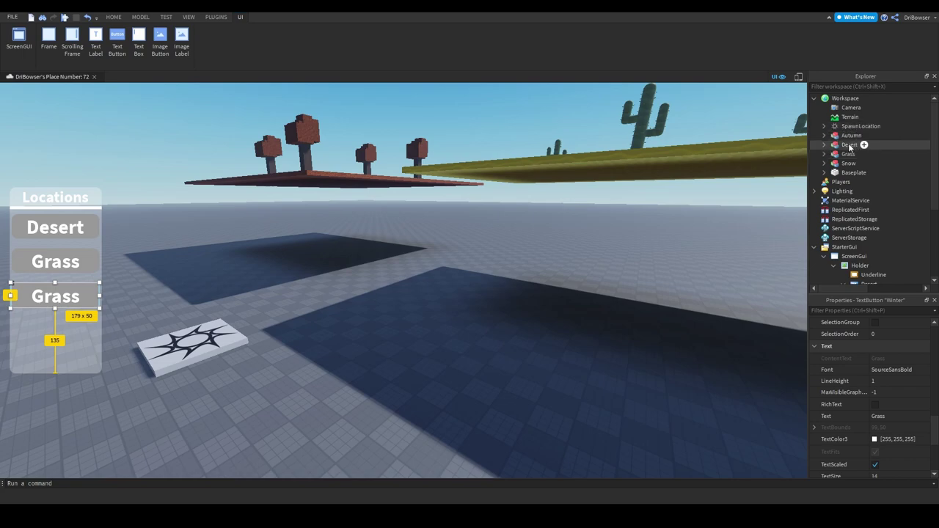
click(814, 99)
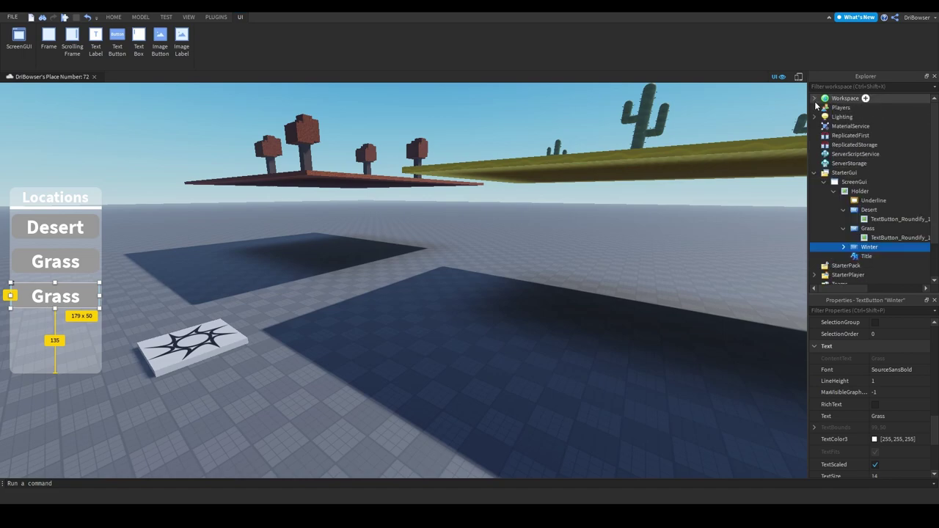
scroll(878, 406, down, 3)
scroll(879, 381, up, 1)
click(885, 342)
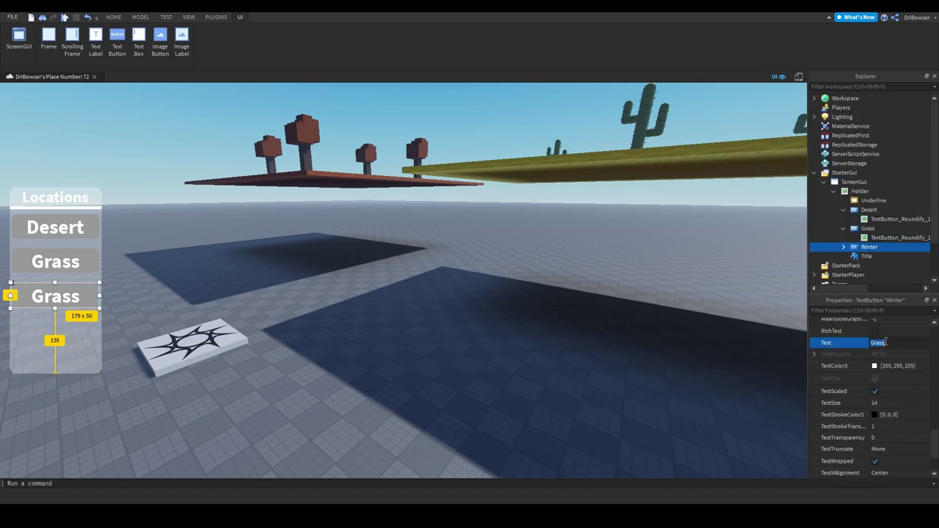
key(Return)
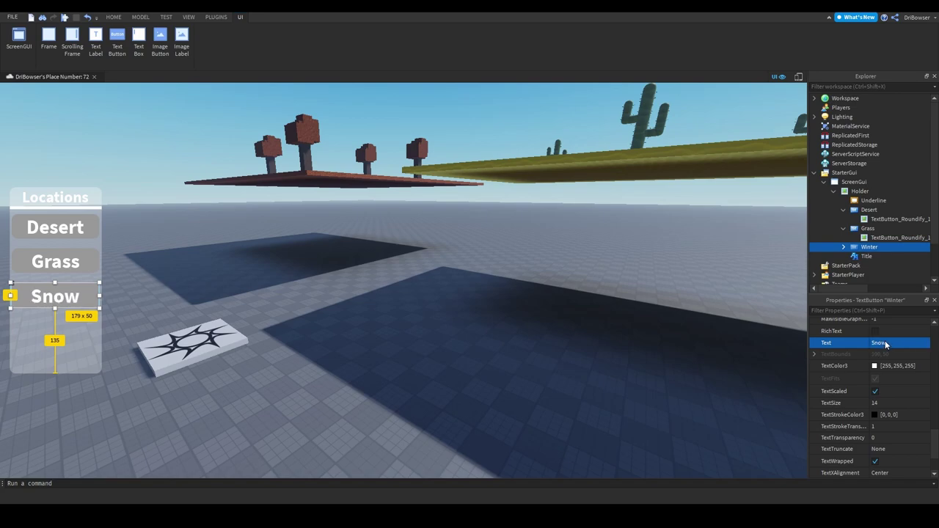
right_click(869, 250)
click(842, 72)
Duplicate the Snow button directly below the original and rename the copy as Autumn
key(ctrl+d)
drag(58, 302, 57, 336)
right_click(857, 253)
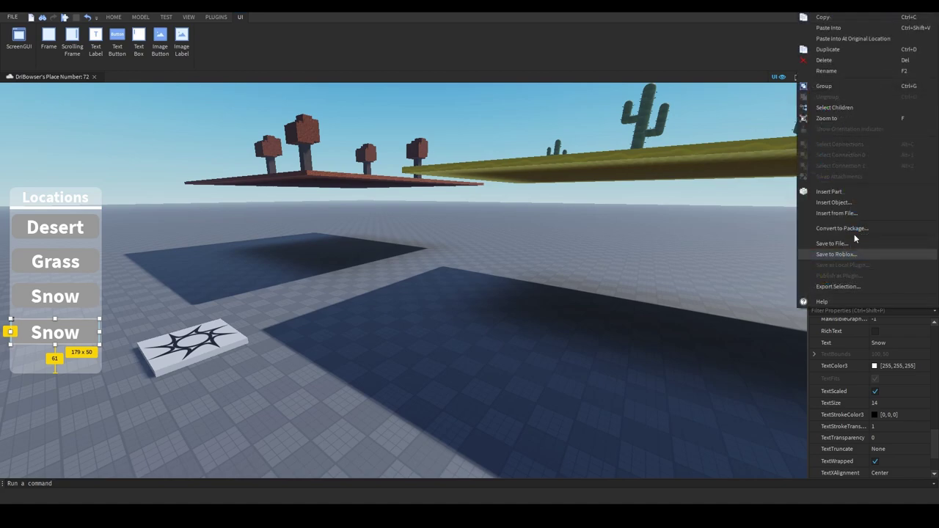
click(840, 72)
text(Autumn)
key(Return)
Set the Autumn button's displayed text to Autumn and deselect it
scroll(899, 398, down, 2)
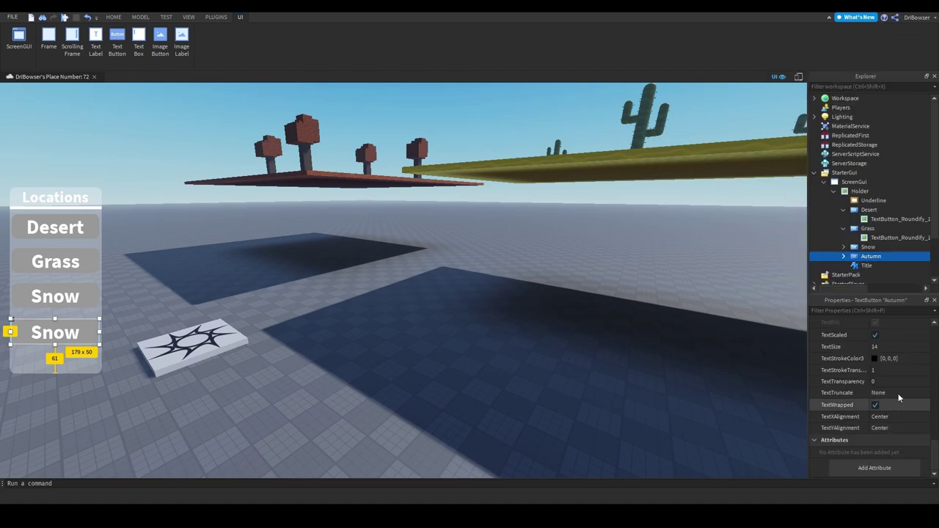
scroll(899, 398, up, 2)
click(890, 360)
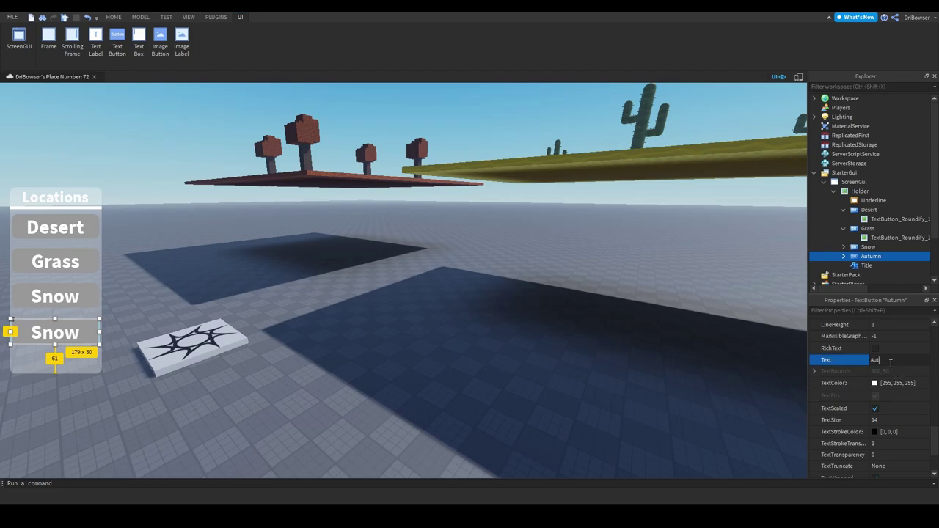
key(Return)
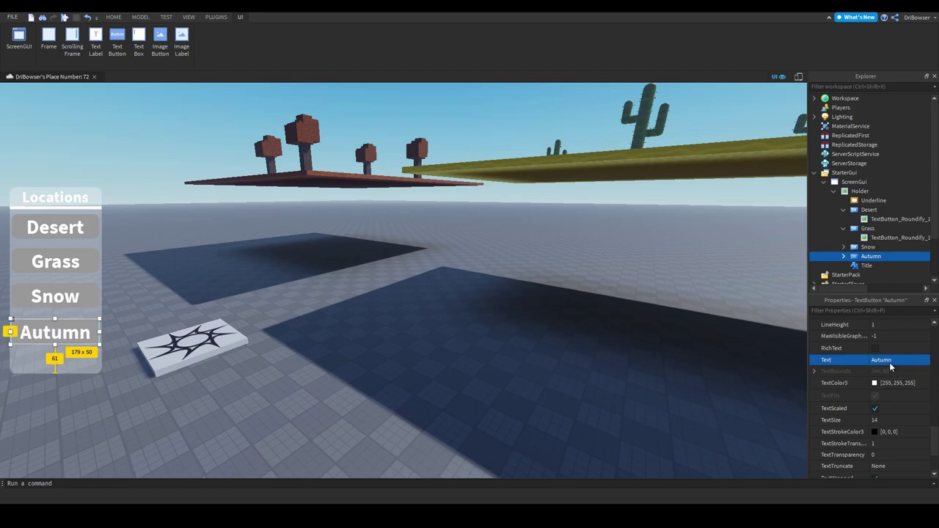
click(642, 265)
Collapse the Grass and Desert buttons in the Holder hierarchy
right_drag(642, 264, 642, 265)
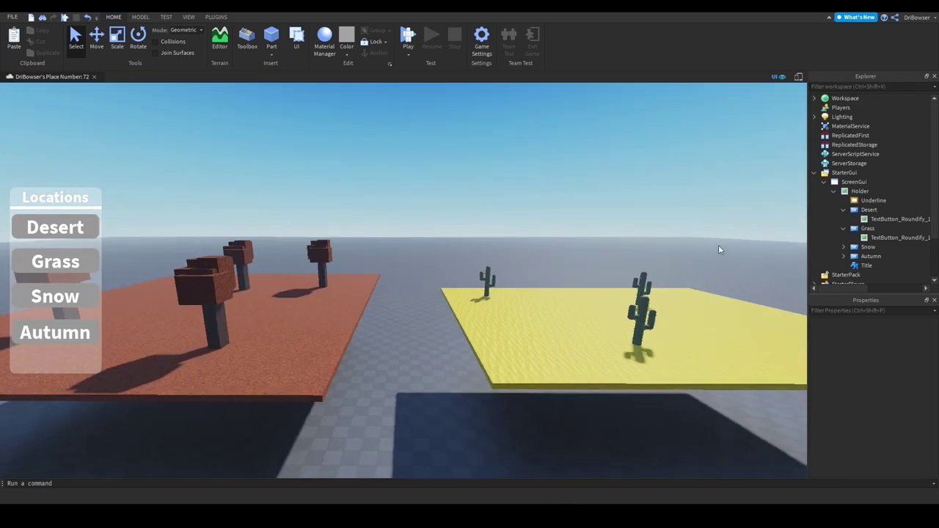
click(844, 228)
click(844, 210)
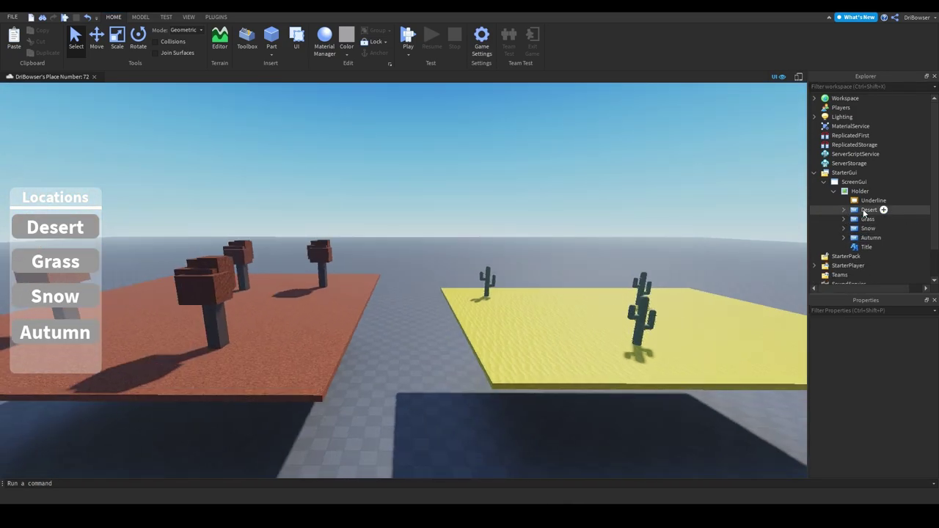
click(864, 211)
shift+click(885, 237)
click(215, 16)
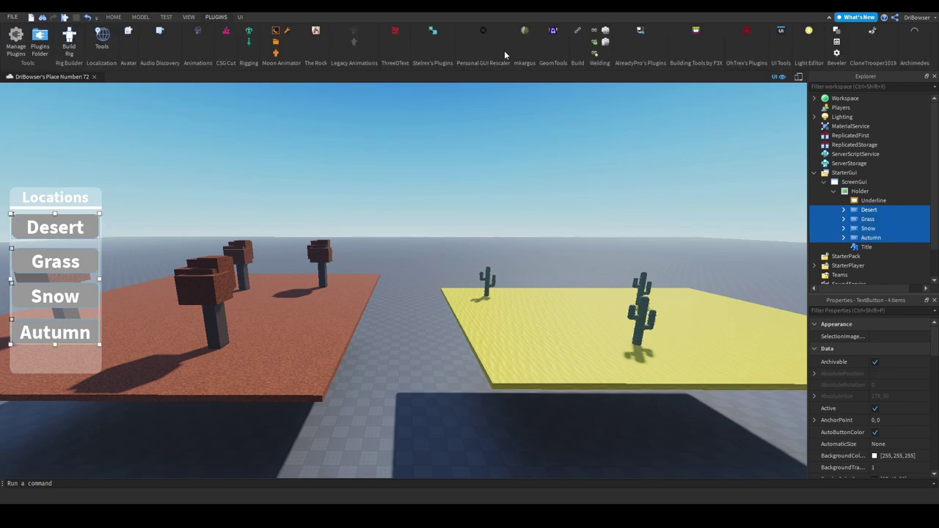
click(636, 161)
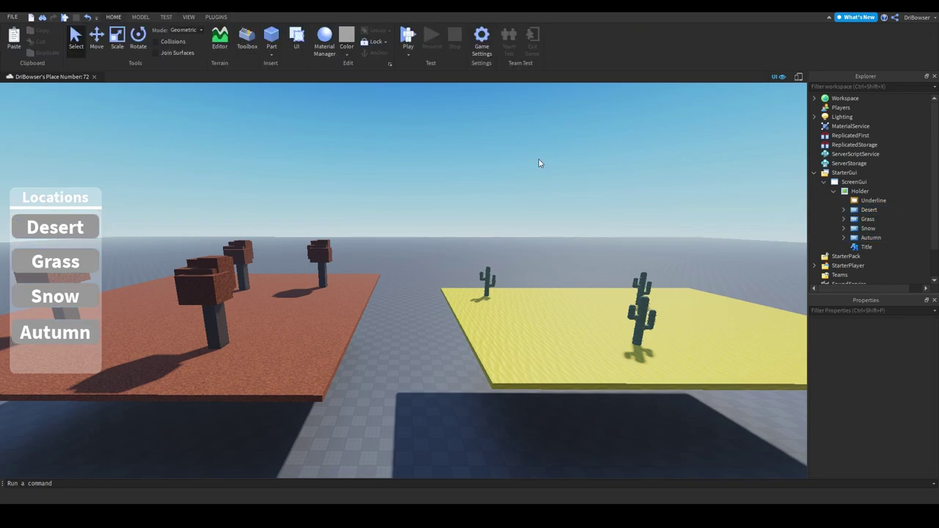
right_drag(184, 196, 185, 195)
key(d)
key(d)
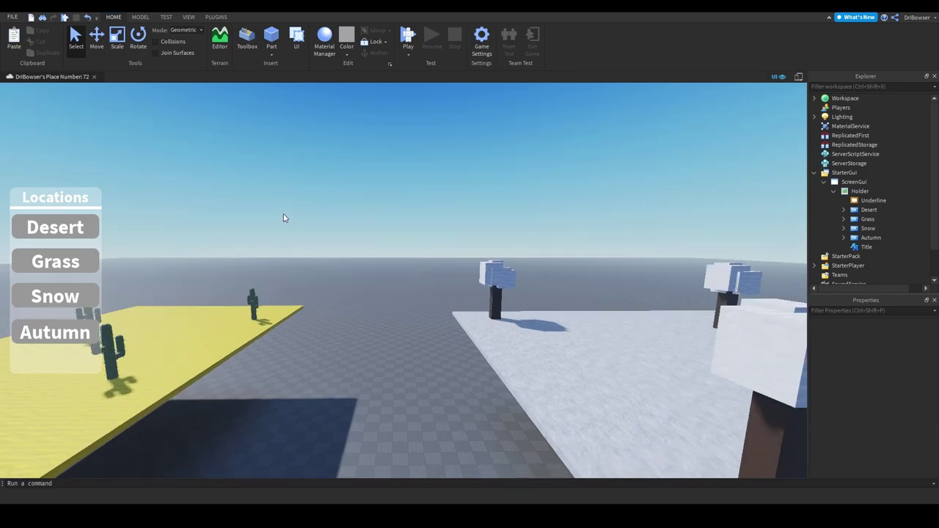
right_drag(284, 214, 284, 214)
click(411, 352)
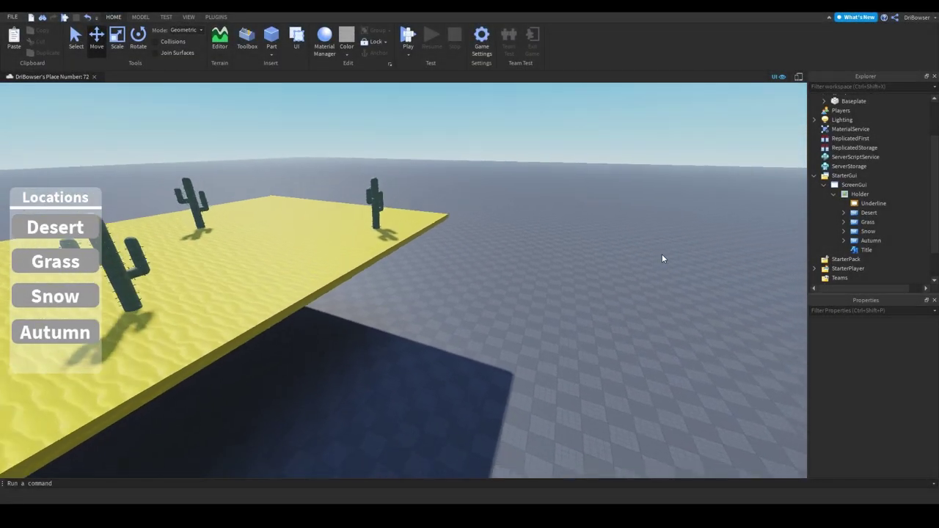
key(s)
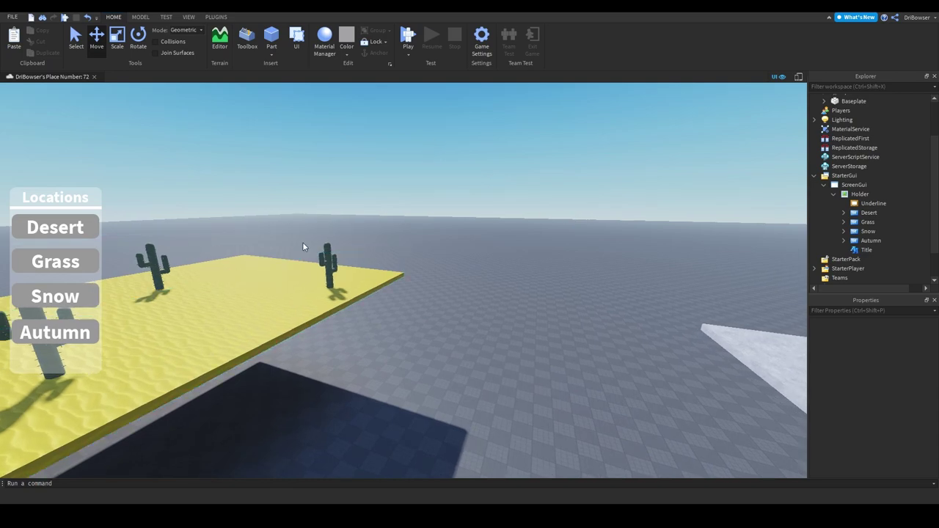
right_drag(408, 228, 408, 229)
key(w)
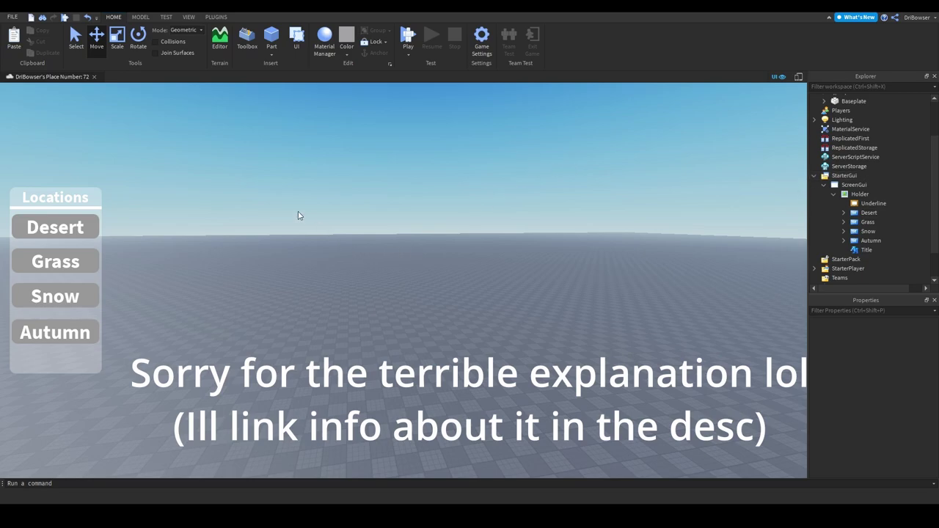
right_drag(653, 249, 622, 255)
key(w)
key(w)
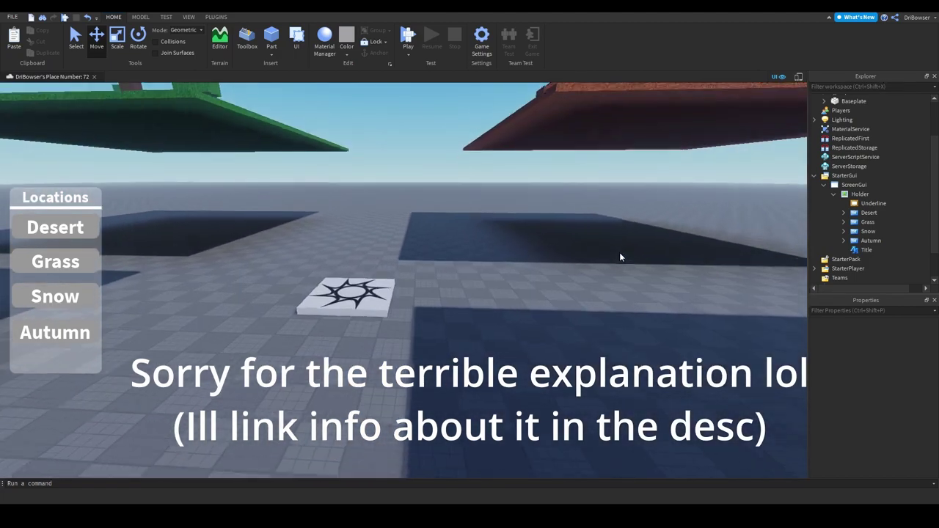
key(a)
key(s)
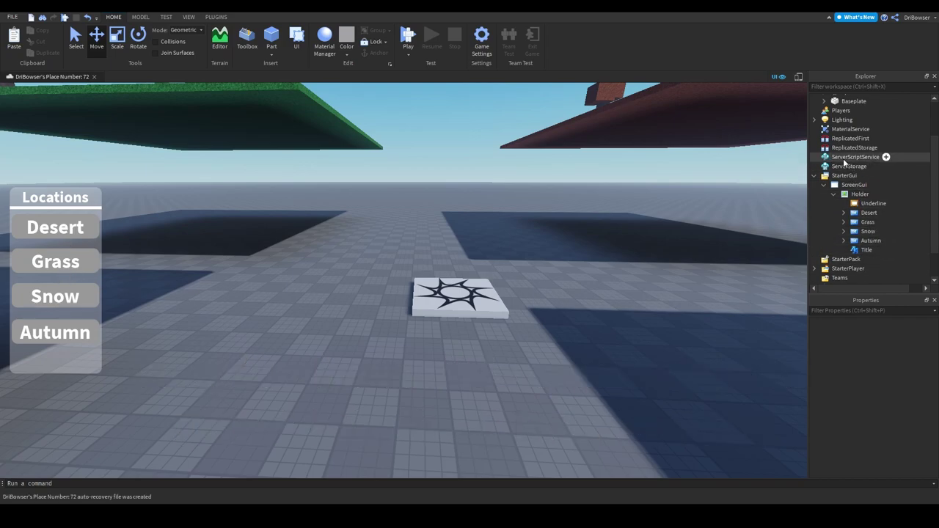
right_drag(553, 190, 544, 196)
key(s)
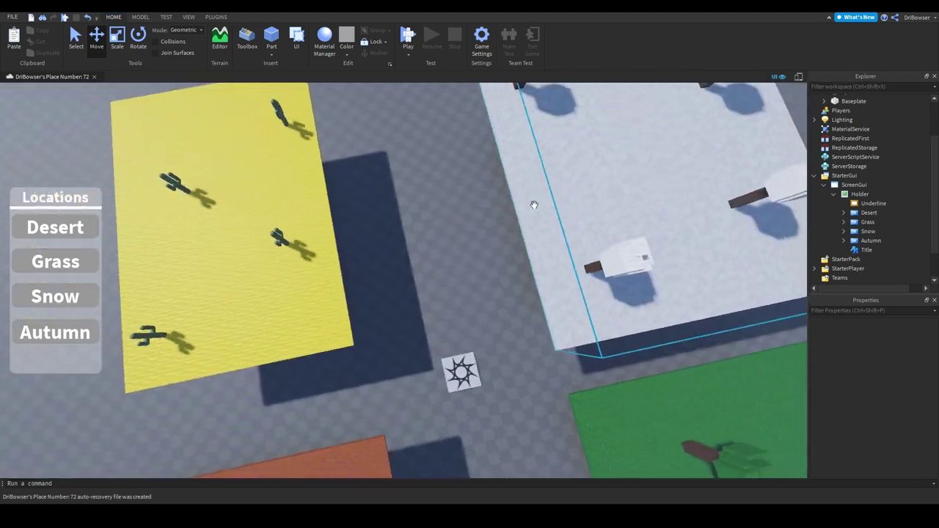
key(d)
right_drag(494, 241, 468, 270)
key(w)
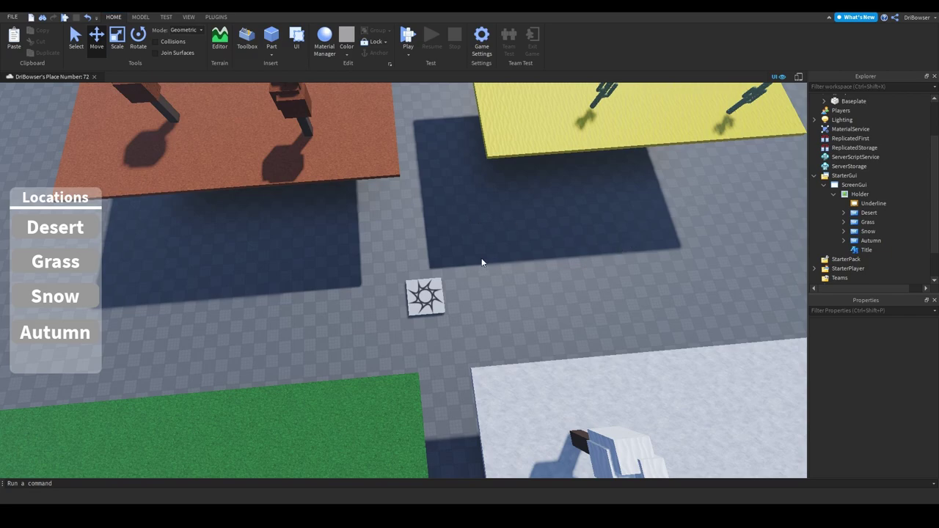
right_drag(480, 250, 408, 209)
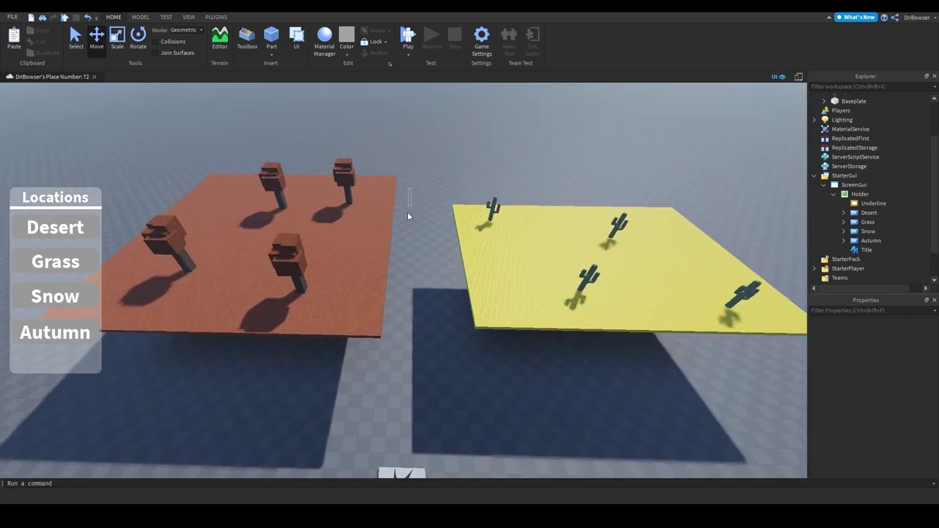
right_drag(455, 345, 472, 329)
key(w)
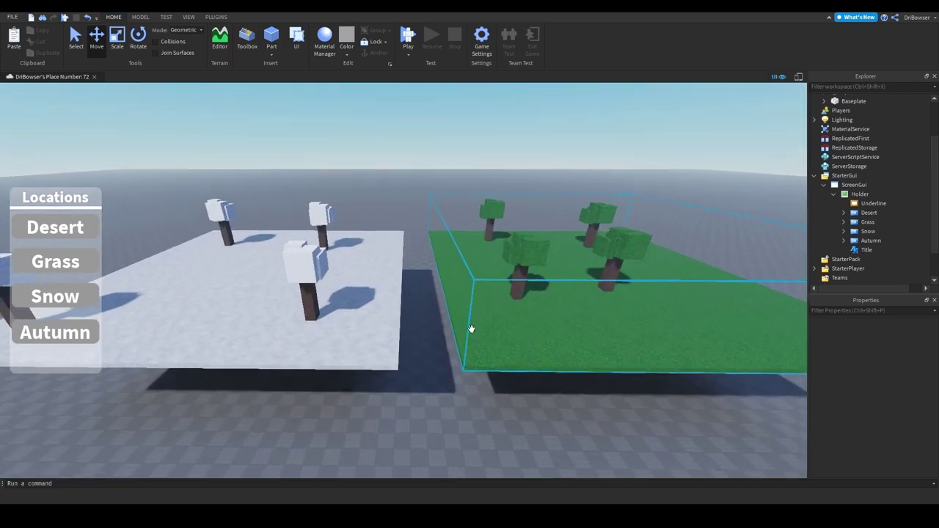
key(s)
key(a)
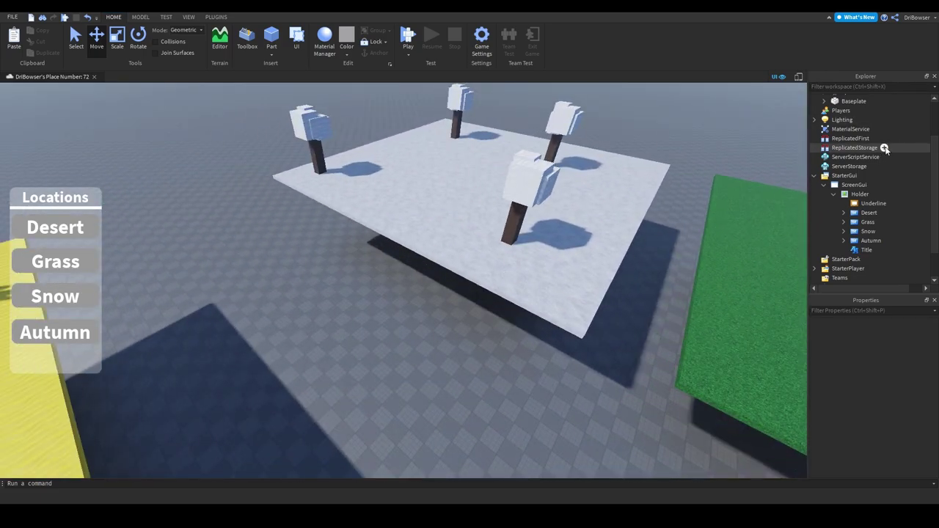
Add a RemoteEvent to ReplicatedStorage and rename it as Teleport
click(885, 148)
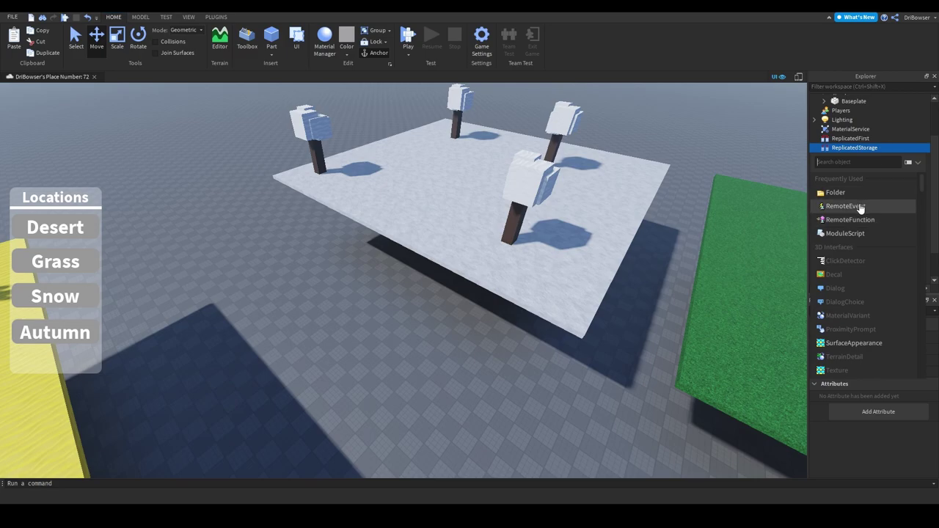
click(846, 207)
right_click(849, 158)
click(835, 226)
text(Teleport)
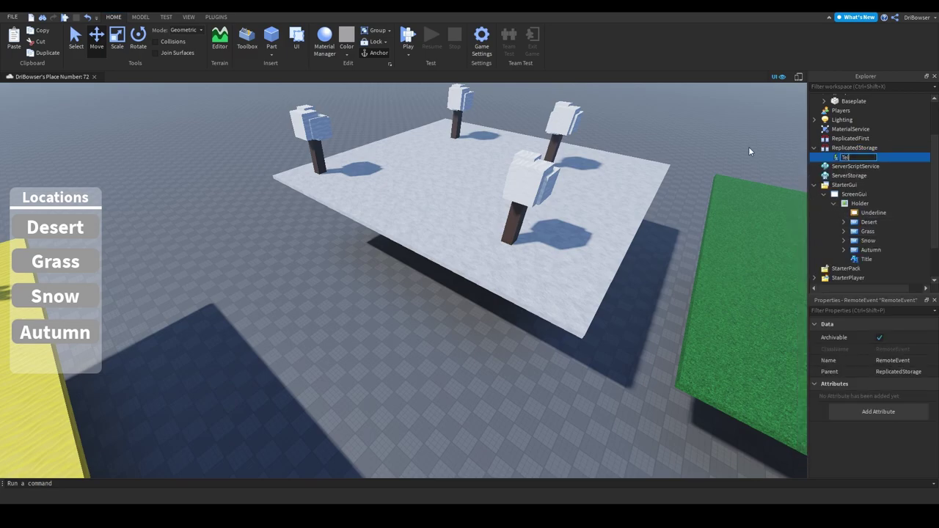
key(Return)
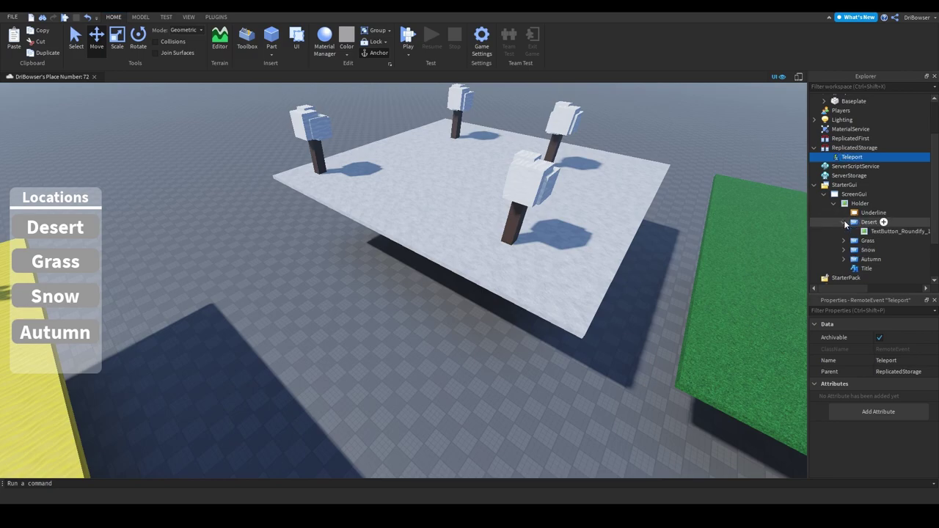
Add a LocalScript to the Desert button and rename it as Teleport
click(883, 222)
click(852, 268)
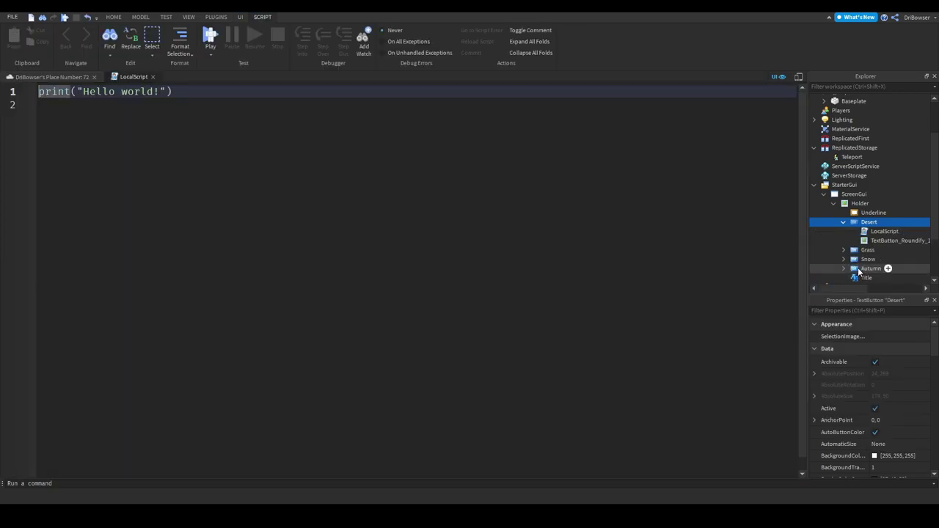
right_click(880, 235)
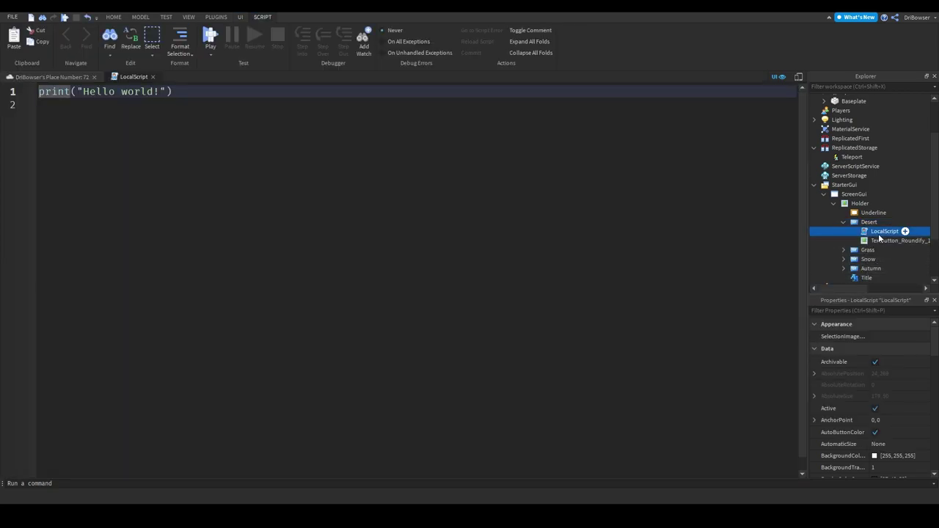
click(834, 98)
text(Teleport)
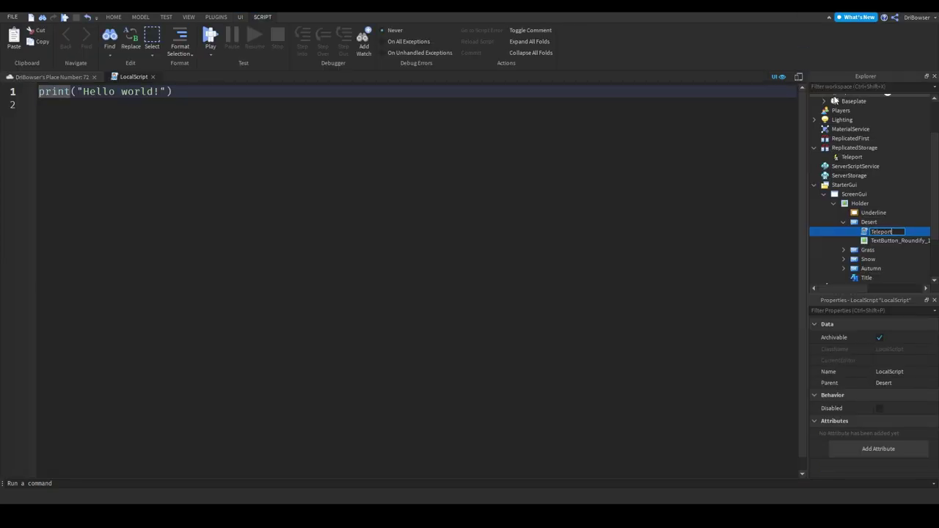
key(Return)
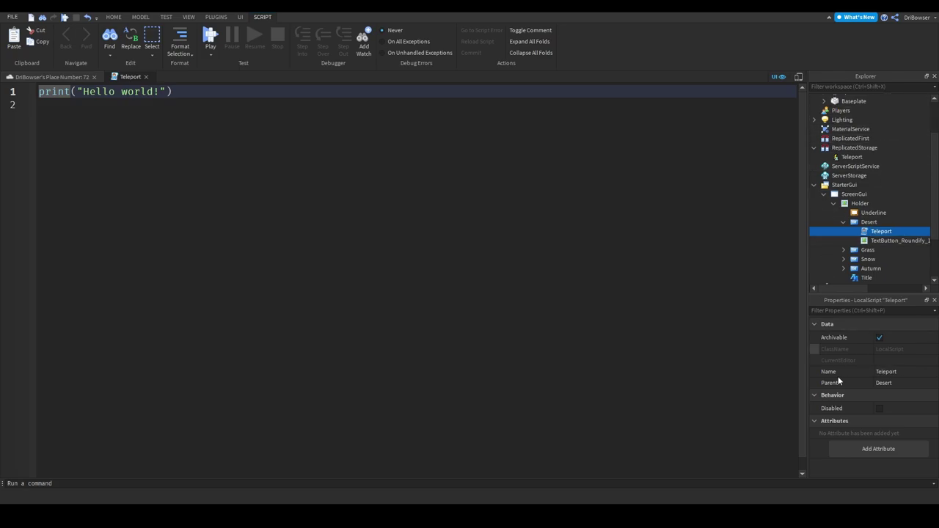
Replace the default code in the Desert button's Teleport script with a script.Parent.MouseButton1Click:Connect(function() handler
key(ctrl+a)
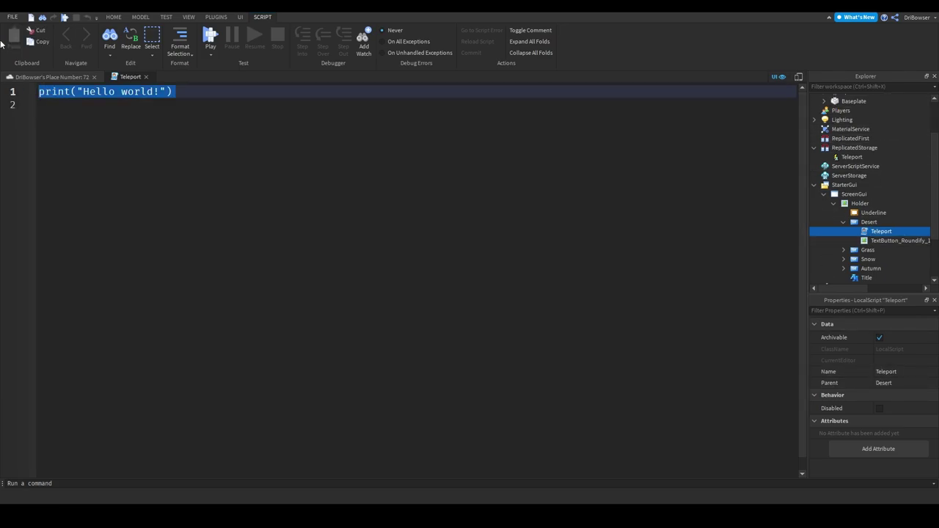
key(BackSpace)
text(script.Parent)
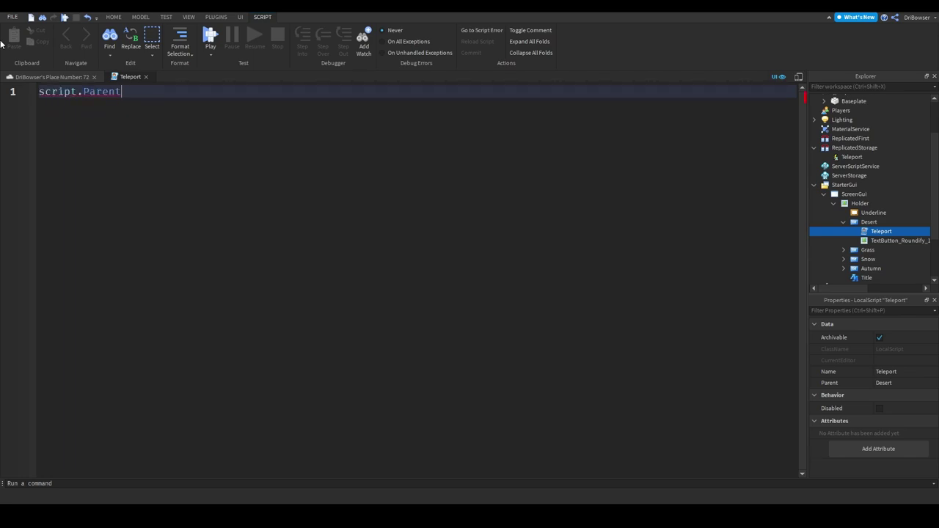
text(.MouseButton1Click)
click(2, 44)
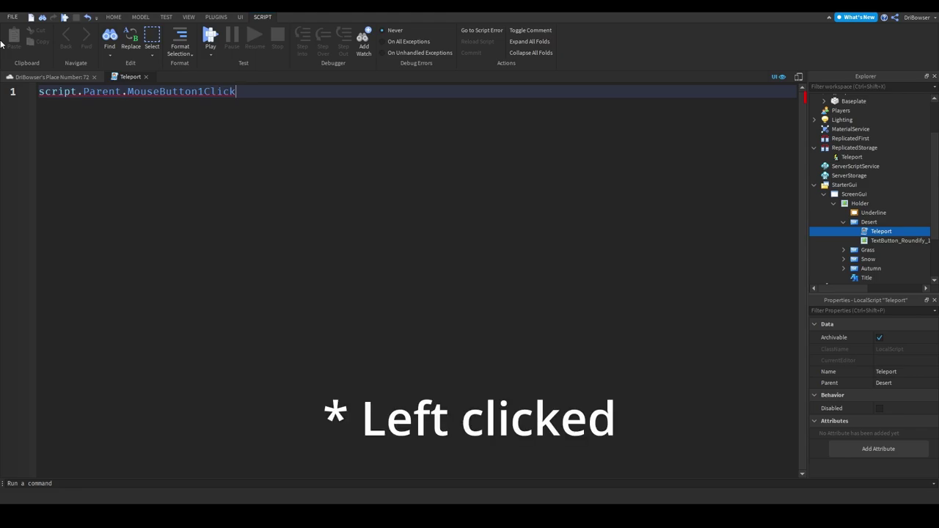
text(:Connect(function)
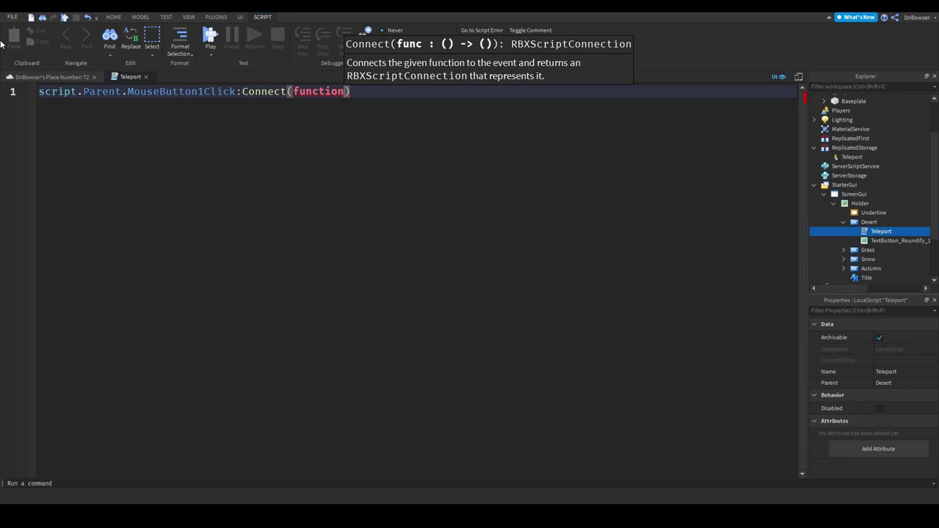
text(()
key(Right)
key(Return)
click(39, 89)
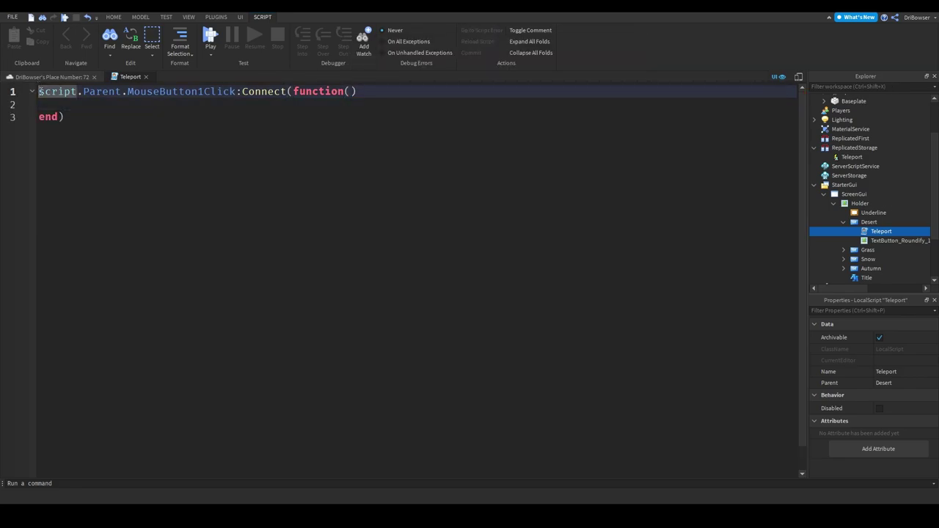
Add a player parameter to the click handler function
click(352, 91)
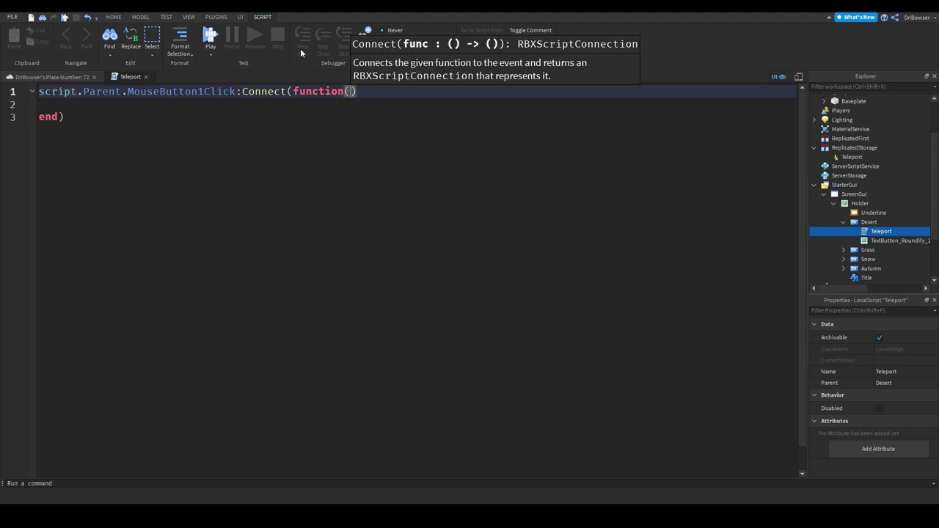
text(player)
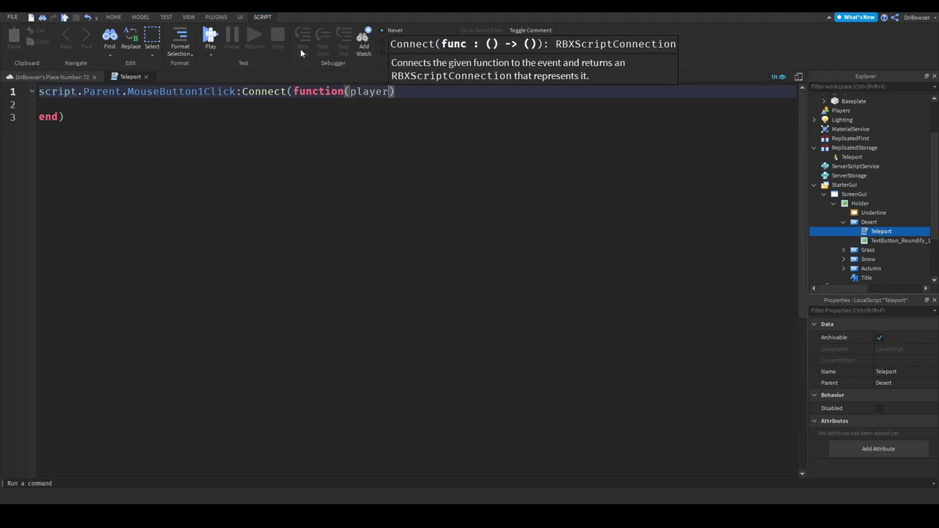
click(185, 113)
click(184, 105)
key(Up)
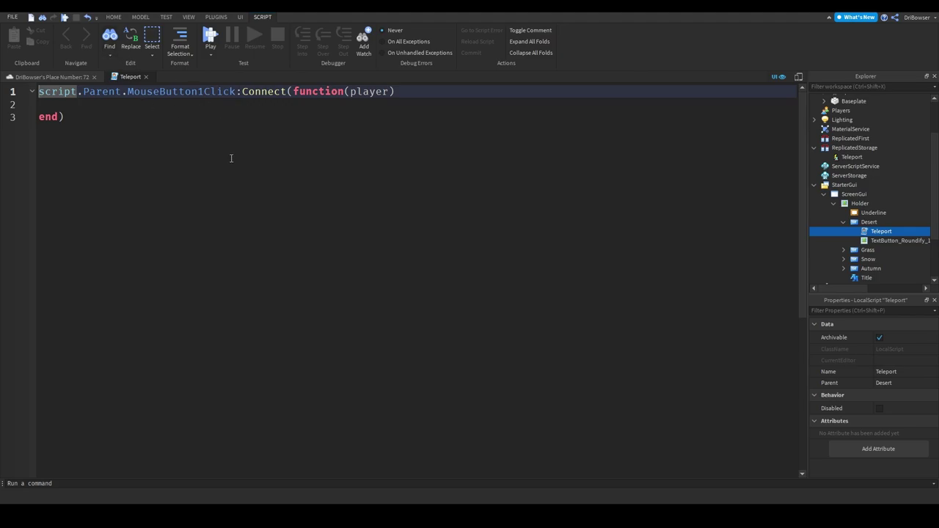
Inside the click handler, add the line game.ReplicatedStorage.Teleport:FireServer(script.Parent.Name)
click(256, 104)
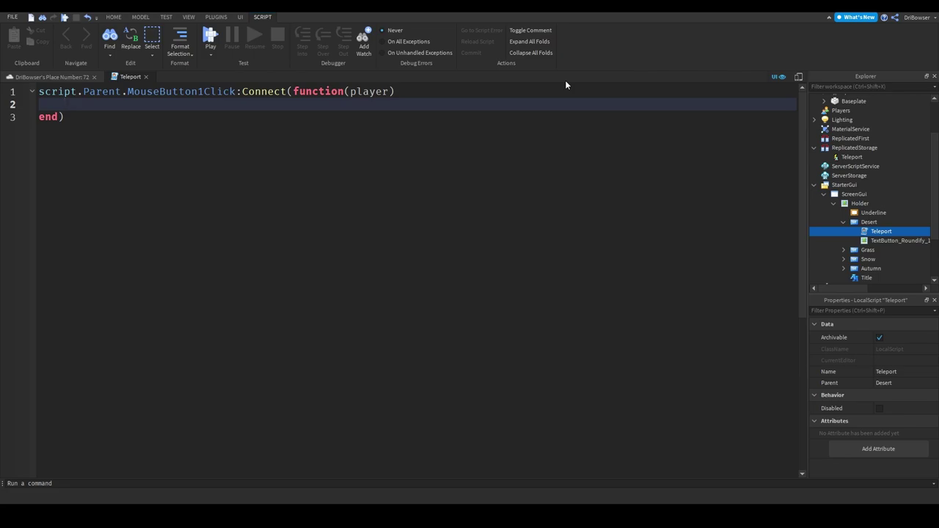
text(game.ReplicatedStorage)
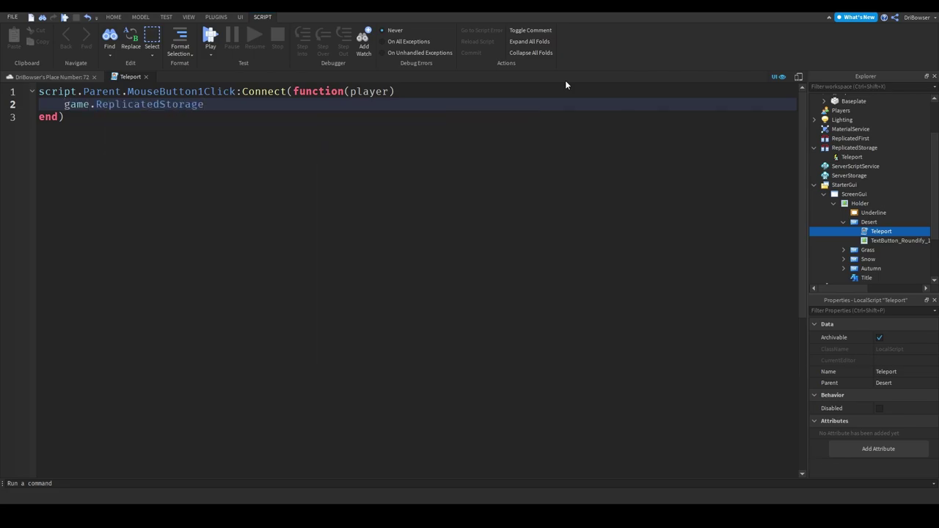
text(.Teleport:Fi)
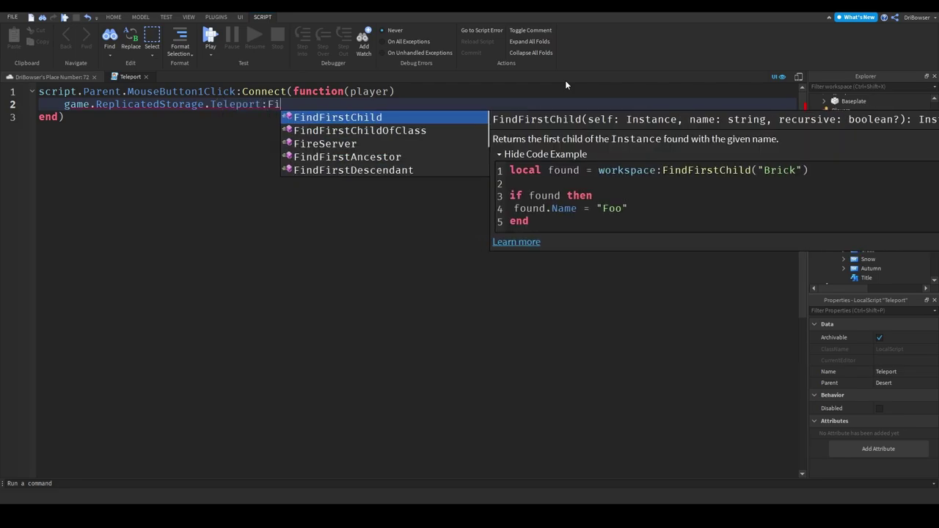
text(r)
click(362, 115)
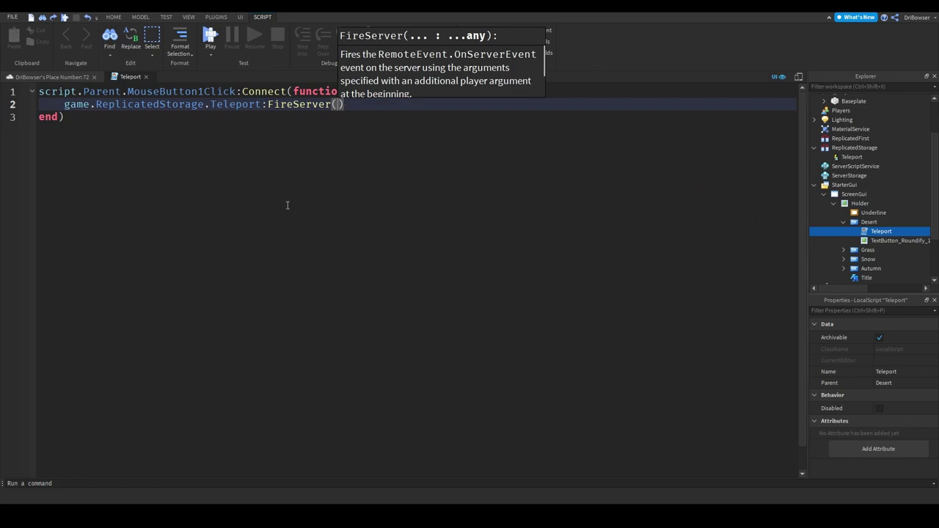
text(script.Parent.)
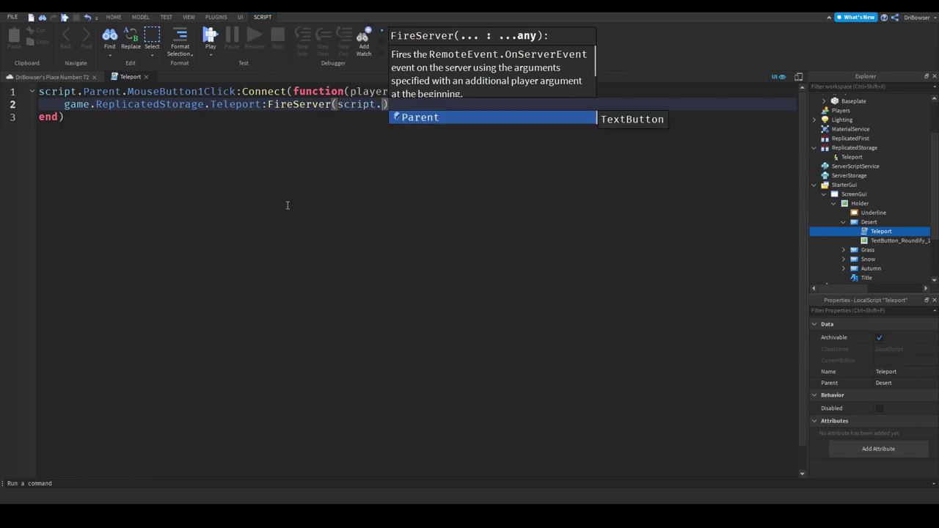
text(N)
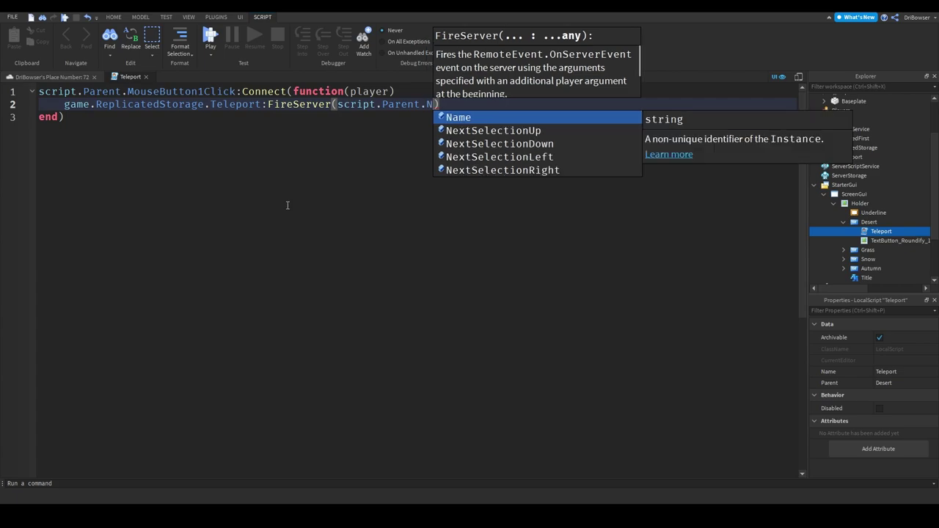
key(Tab)
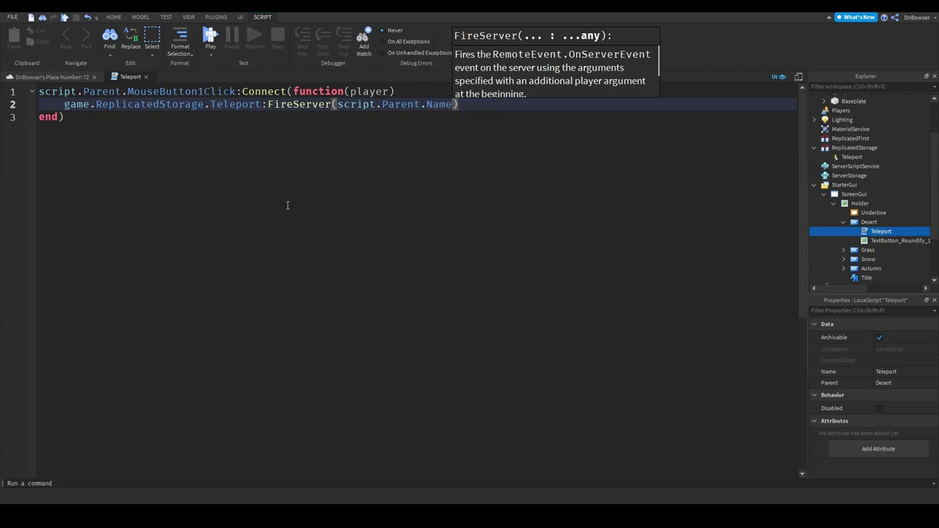
click(871, 222)
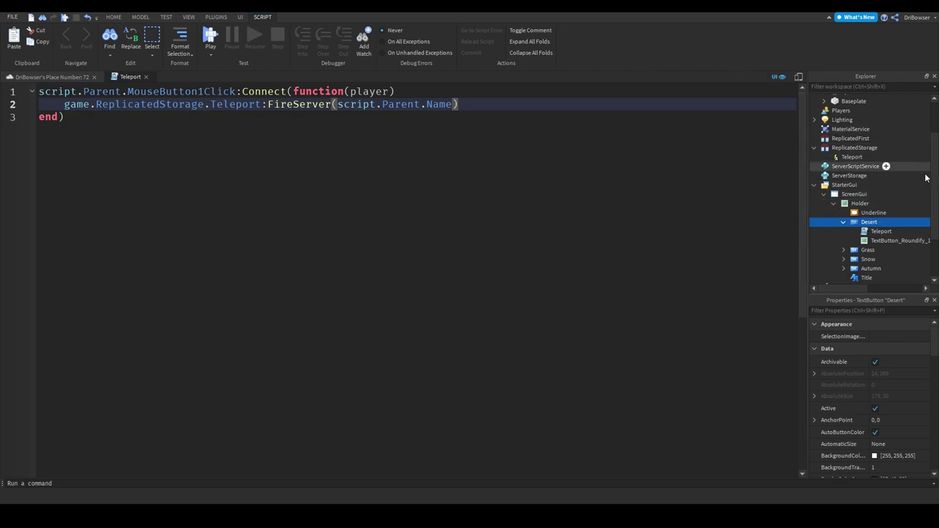
click(337, 106)
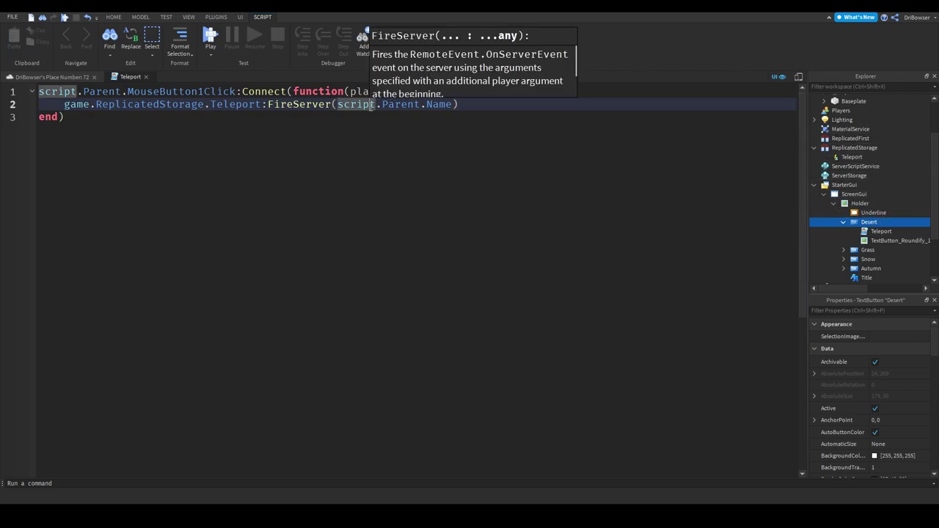
click(369, 106)
click(325, 175)
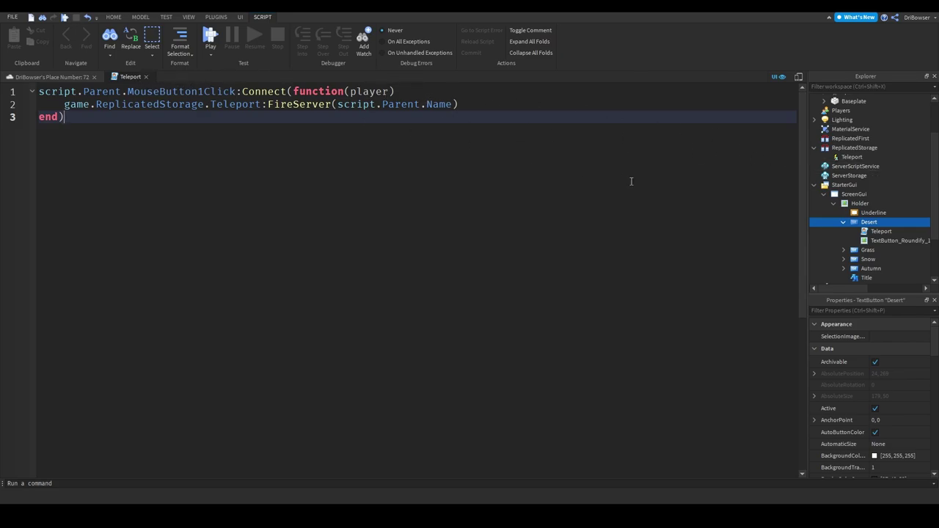
Close the script and copy the Desert button's Teleport LocalScript into the Grass, Snow and Autumn buttons
click(145, 77)
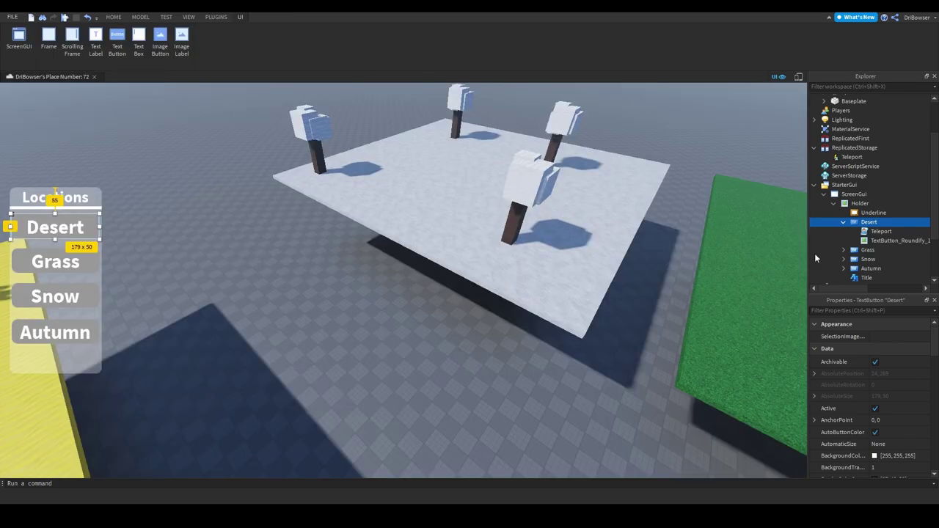
click(865, 234)
scroll(865, 223, down, 1)
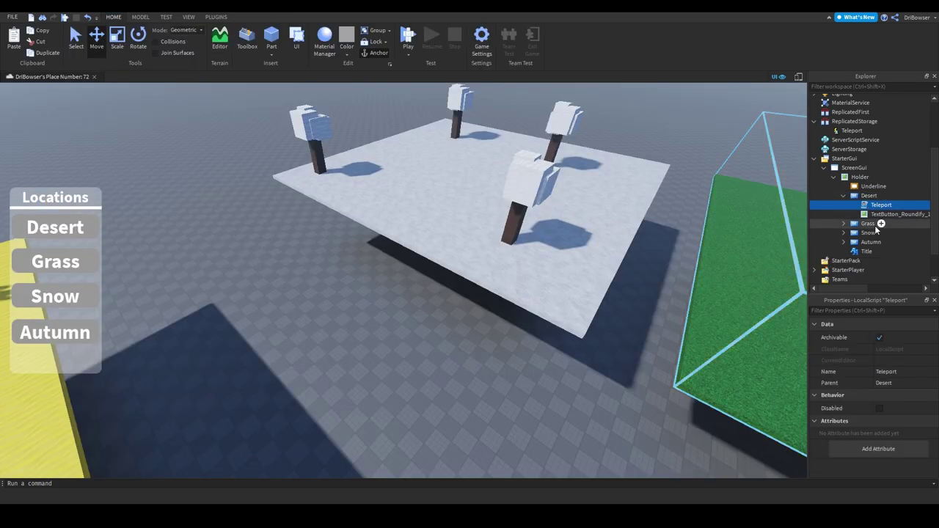
right_click(864, 224)
click(831, 28)
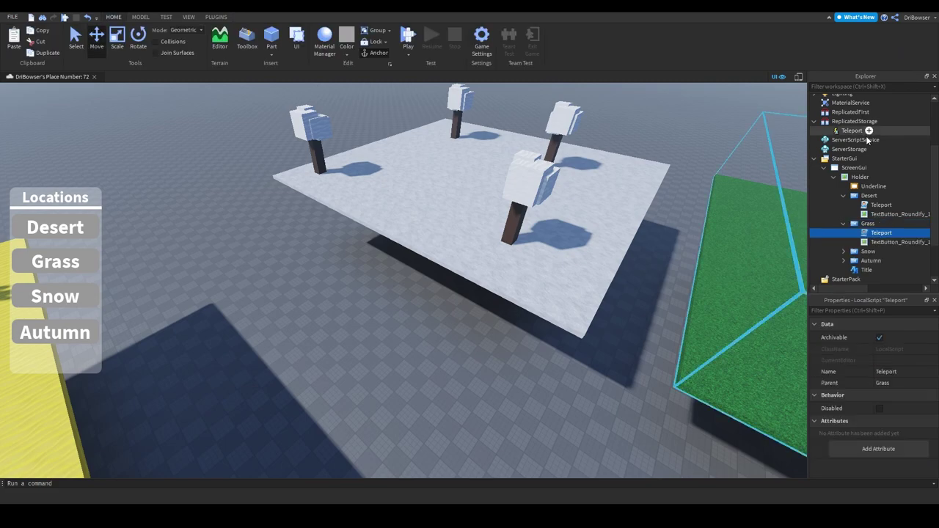
click(869, 225)
right_click(868, 224)
click(850, 29)
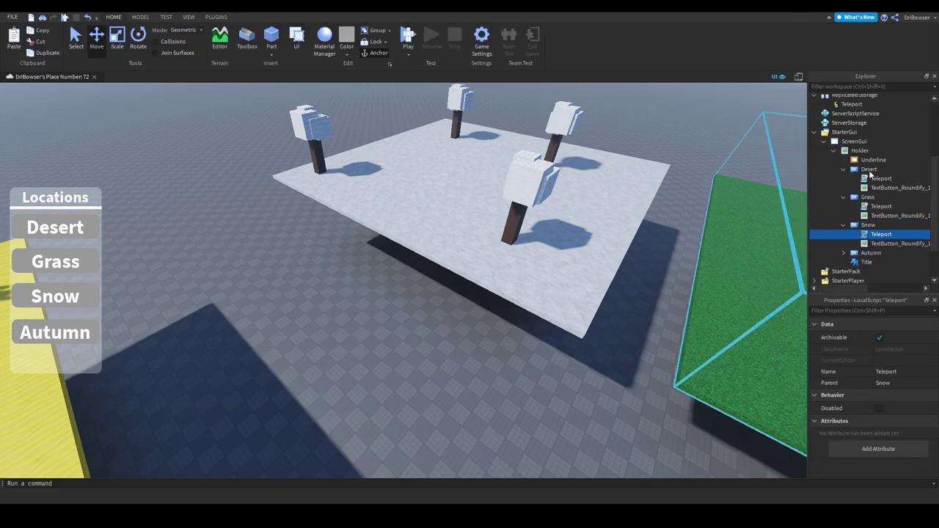
click(871, 253)
right_click(871, 252)
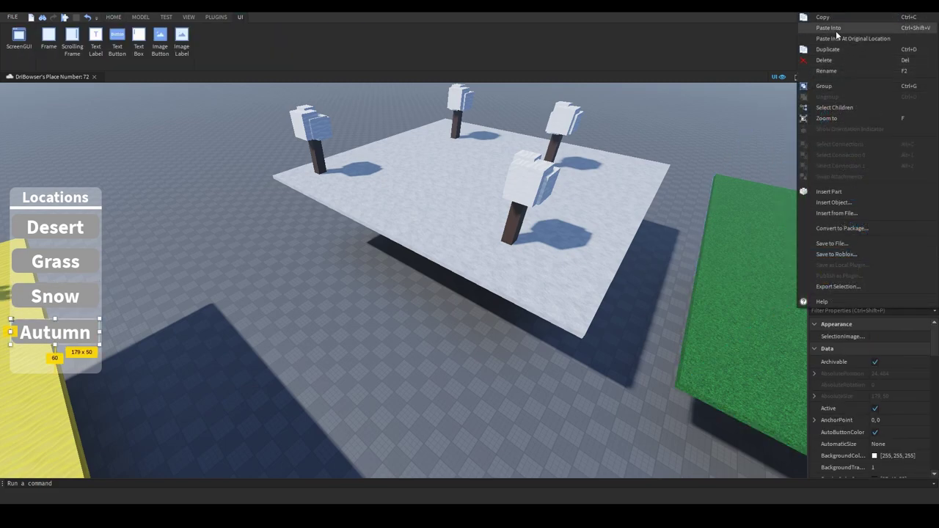
click(836, 30)
Add a Script to ServerScriptService and rename it as Teleport
scroll(859, 182, up, 3)
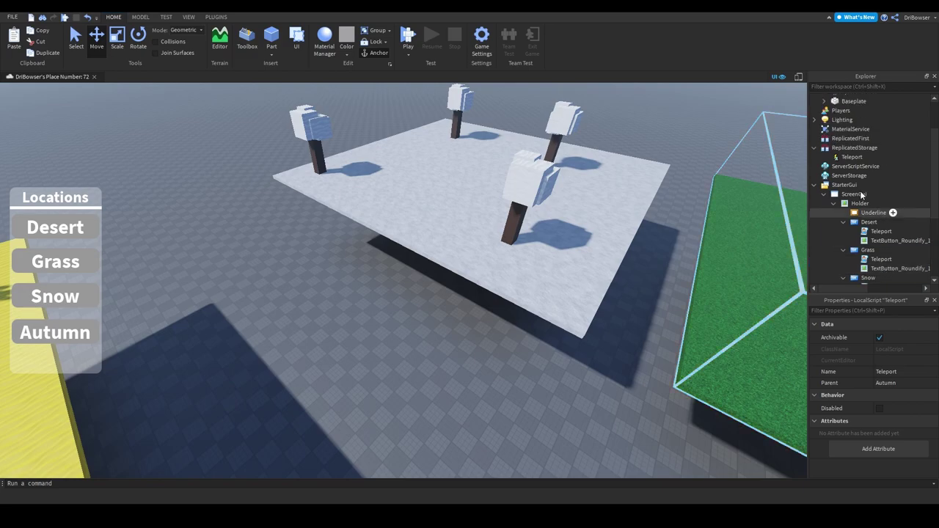
drag(858, 182, 863, 198)
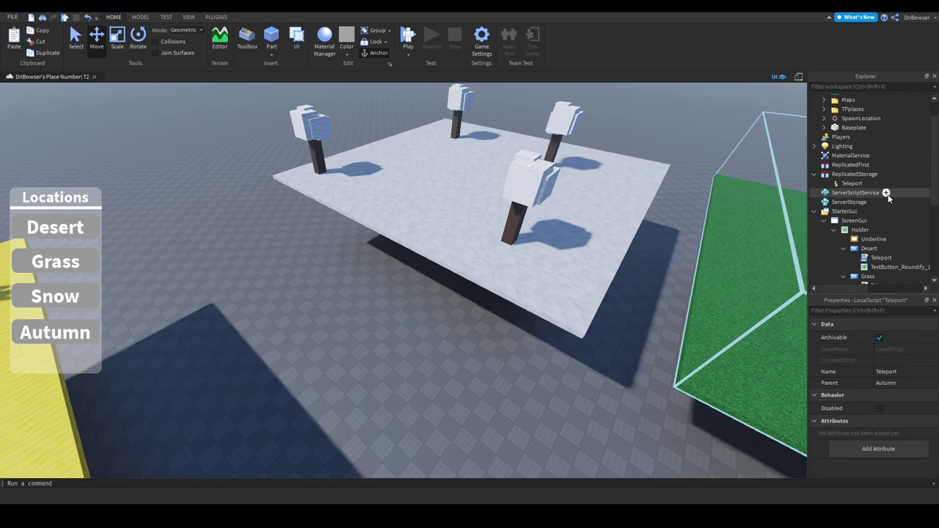
click(886, 193)
click(871, 241)
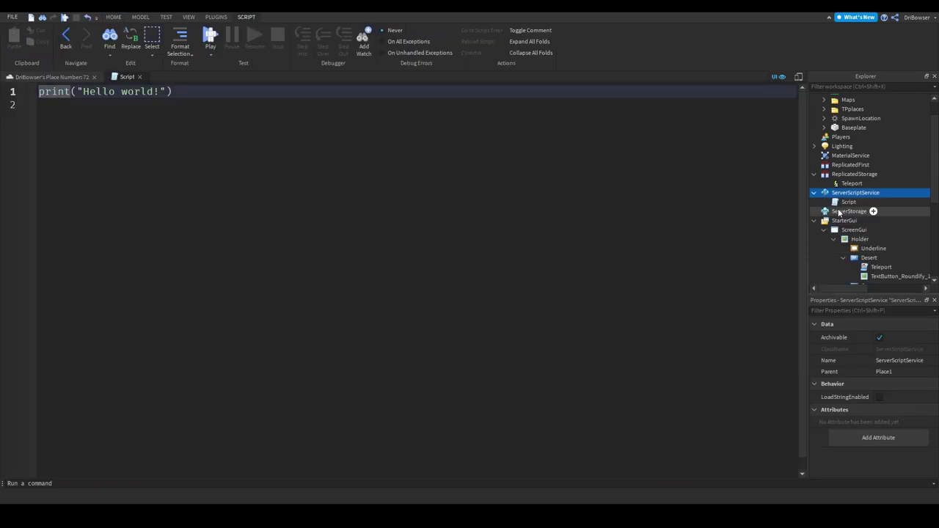
right_click(840, 205)
click(832, 94)
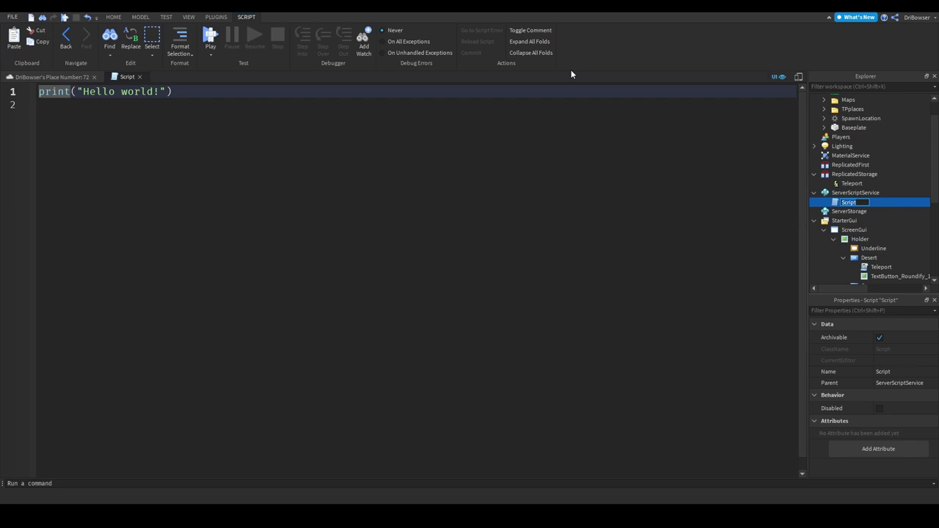
text(Teleport)
key(Return)
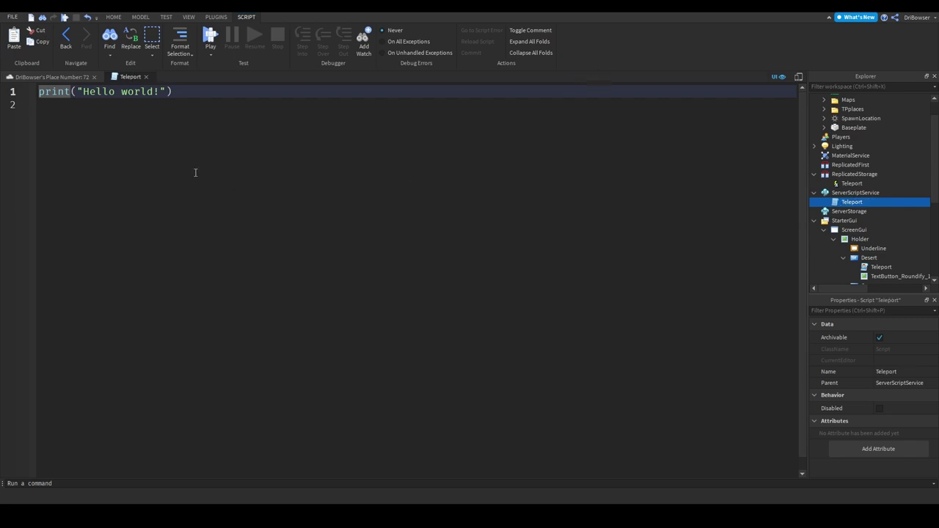
Replace the default code in the server Teleport script with game.ReplicatedStorage.Teleport.OnServerEvent:Connect()
key(ctrl+a)
key(BackSpace)
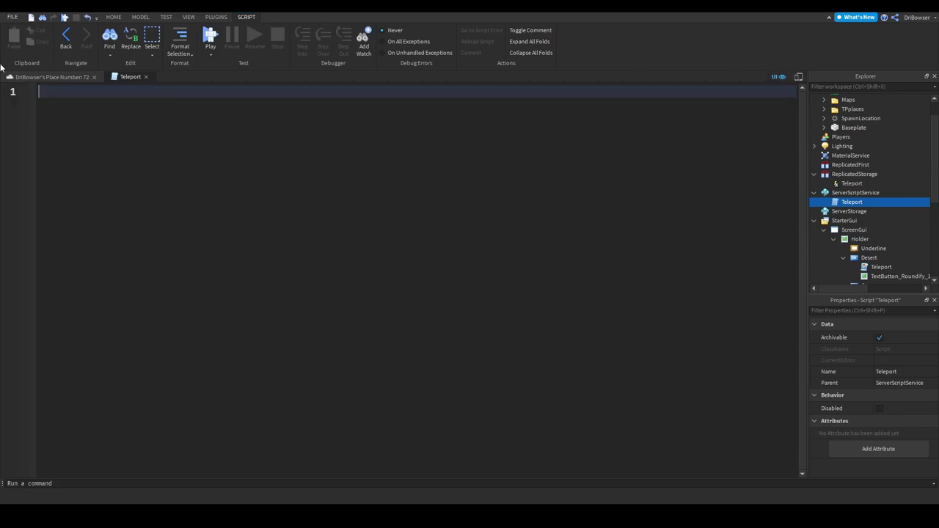
text(game.ReplicatedStorage.)
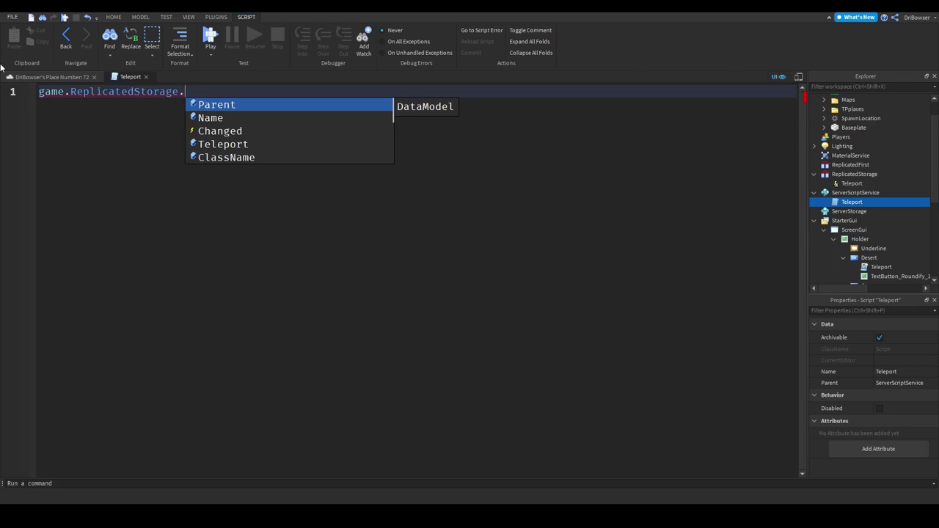
text(Teleport.OnServerEvent)
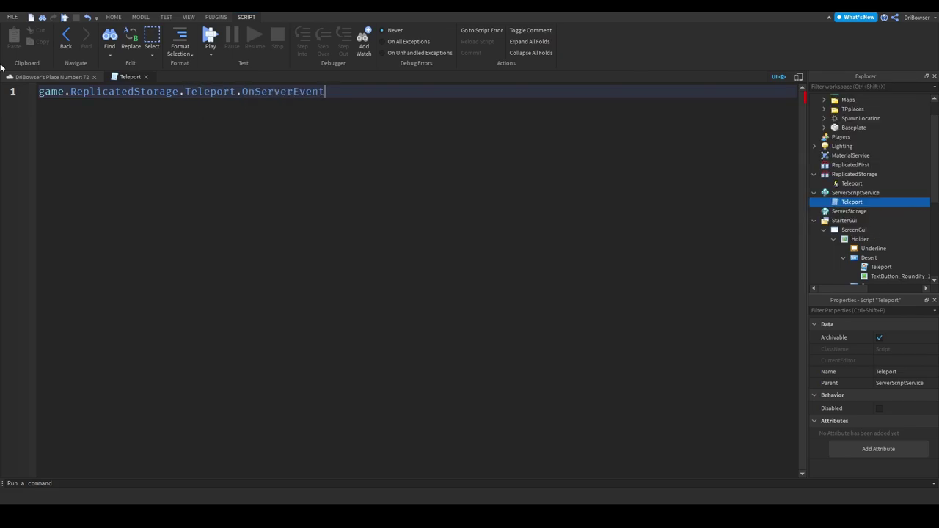
text(:)
key(Tab)
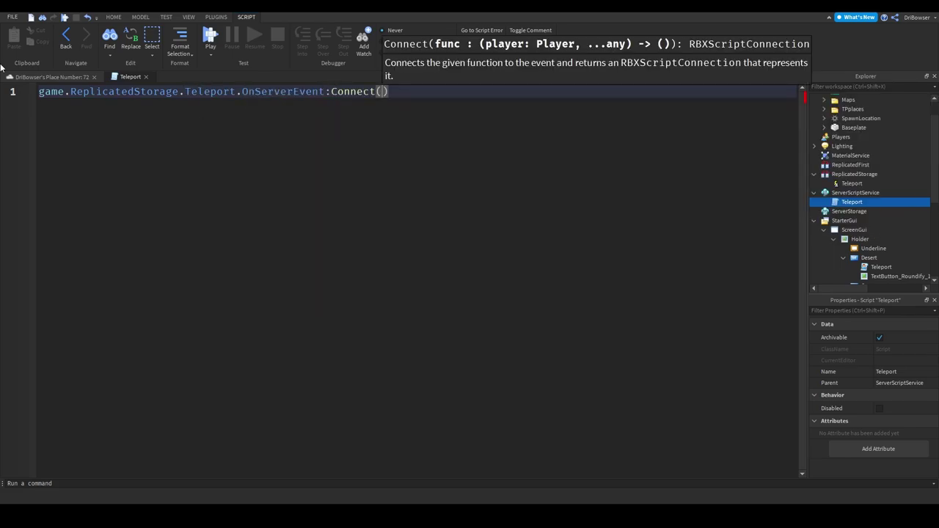
Inside the Connect call, add an anonymous function with the parameters player and Biome, closed by end
text(function(player)
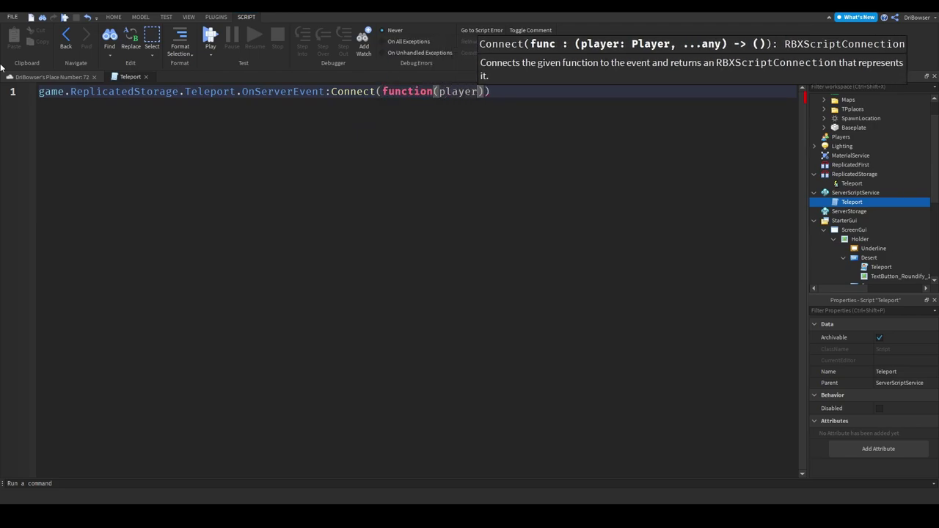
text(,)
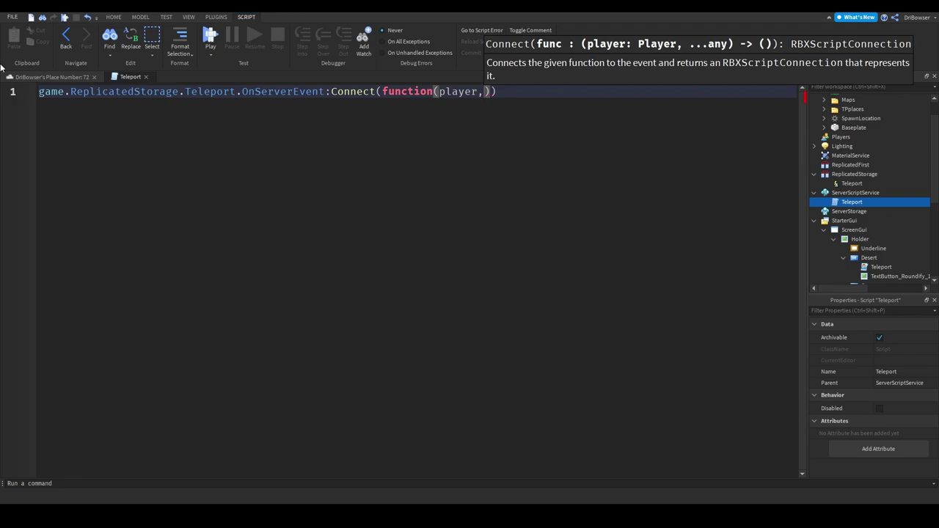
text(Biome)
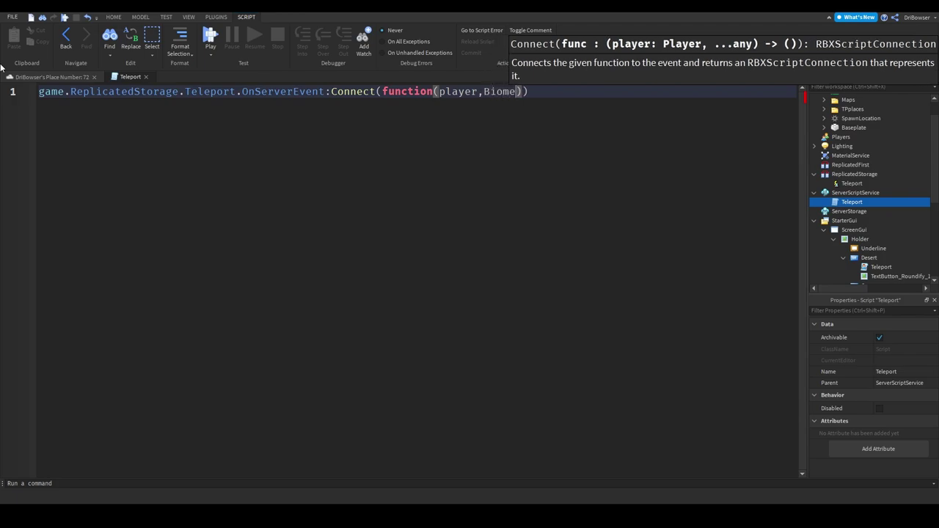
key(Right)
key(Return)
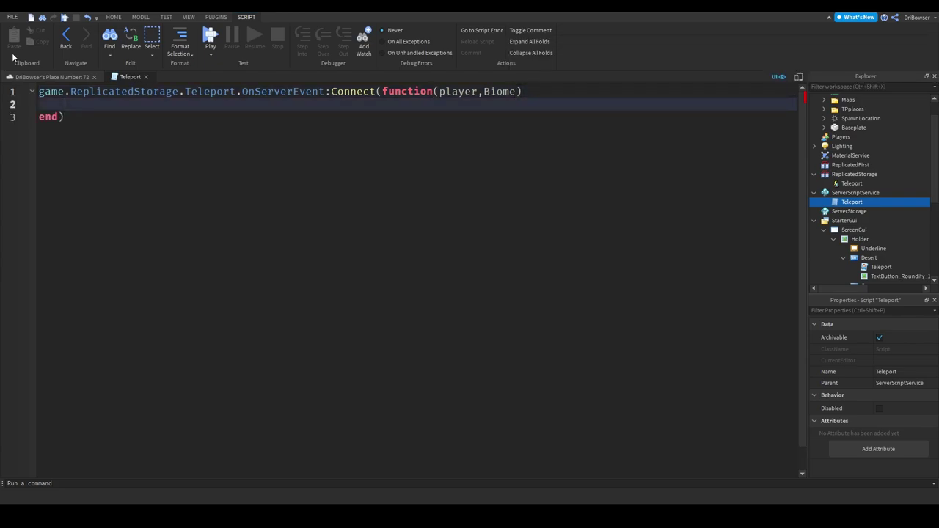
Examine the OnServerEvent connection, its player and Biome parameters, and the location buttons under Holder that supply the biome name
click(180, 126)
click(250, 92)
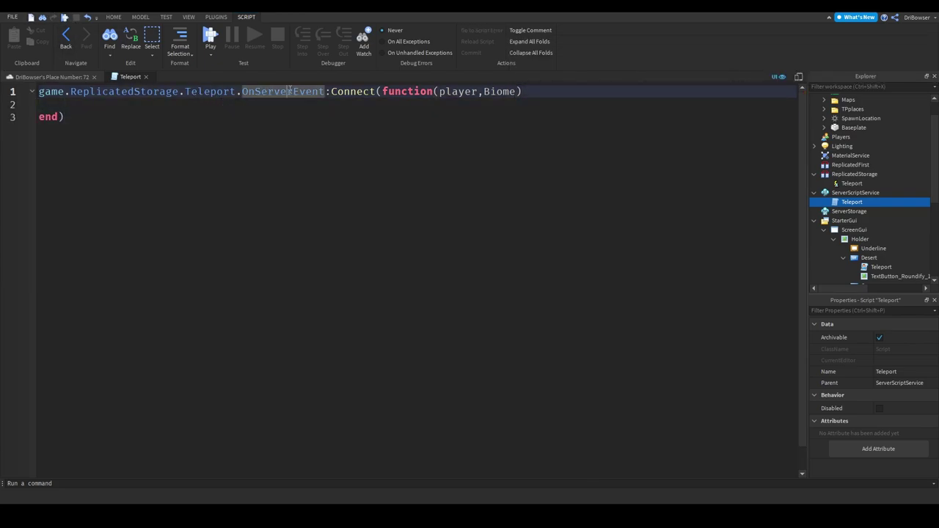
click(451, 91)
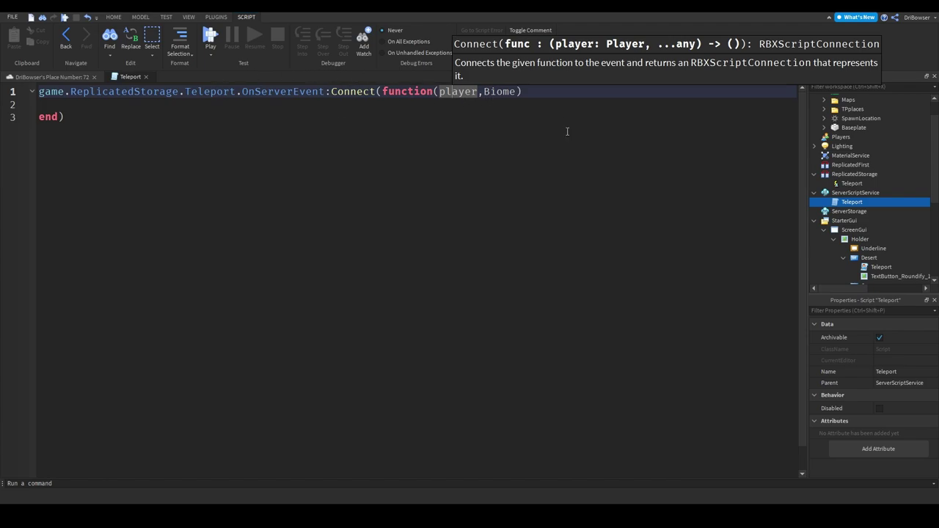
click(499, 91)
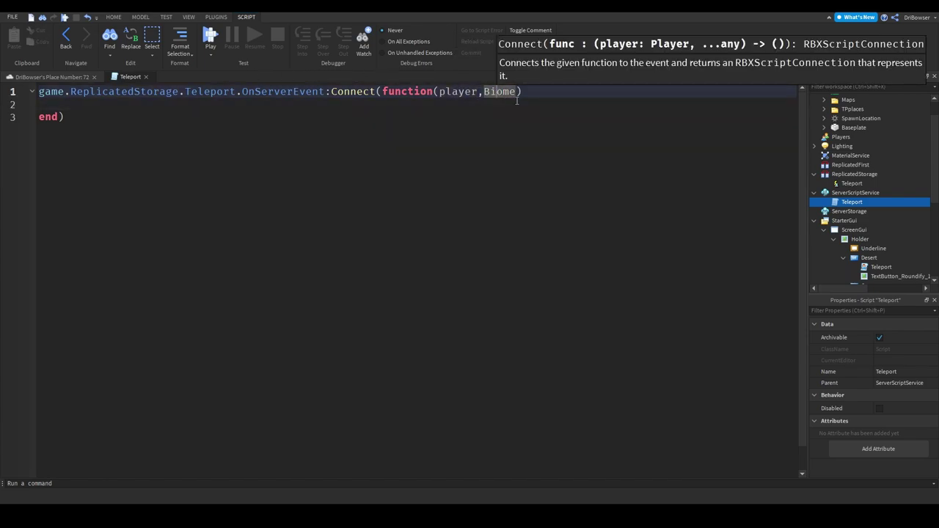
scroll(910, 235, down, 5)
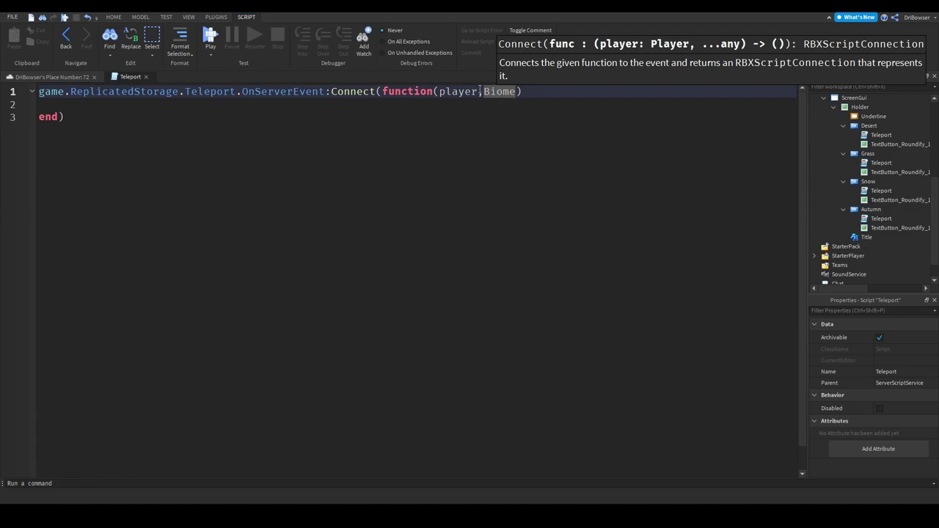
click(454, 91)
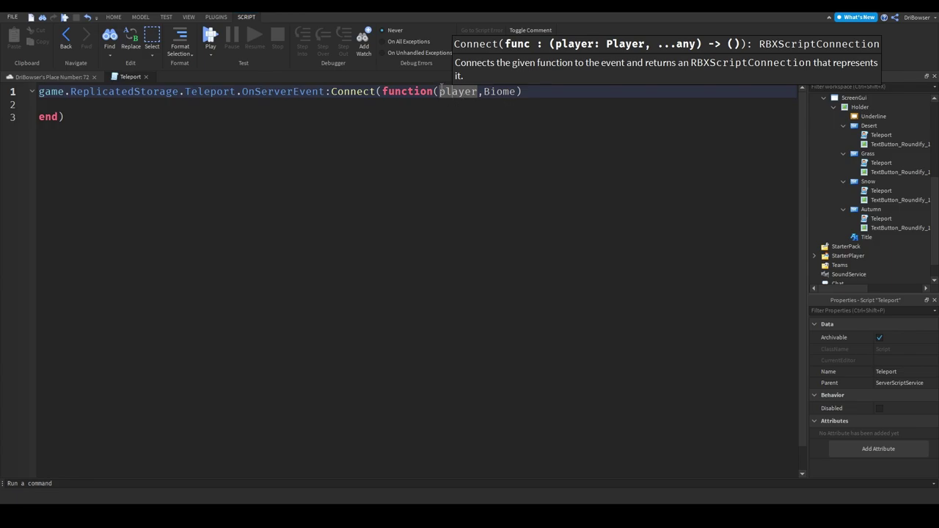
key(Right)
key(Right)
key(Right)
key(Right)
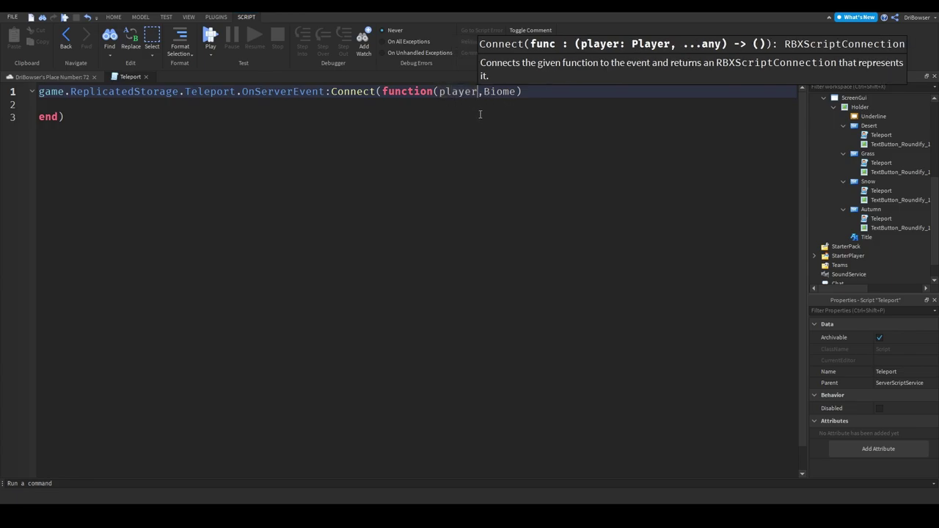
click(490, 94)
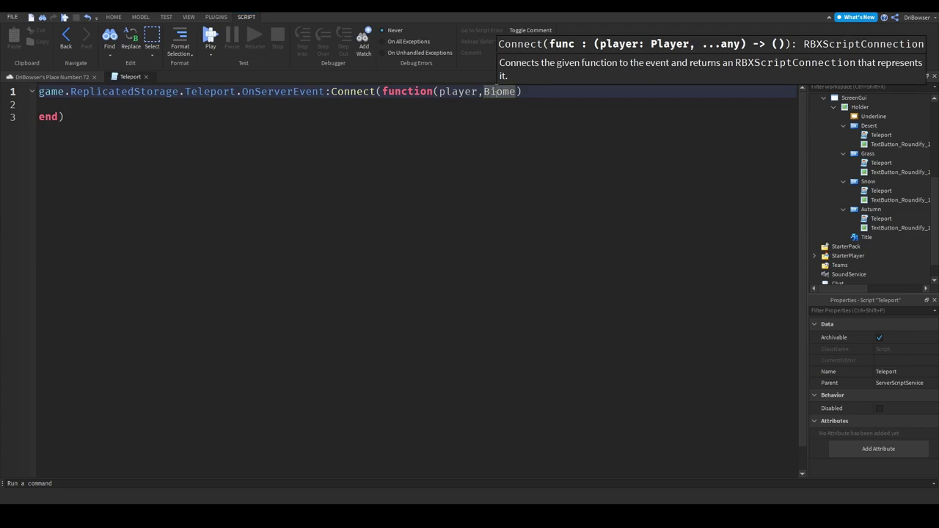